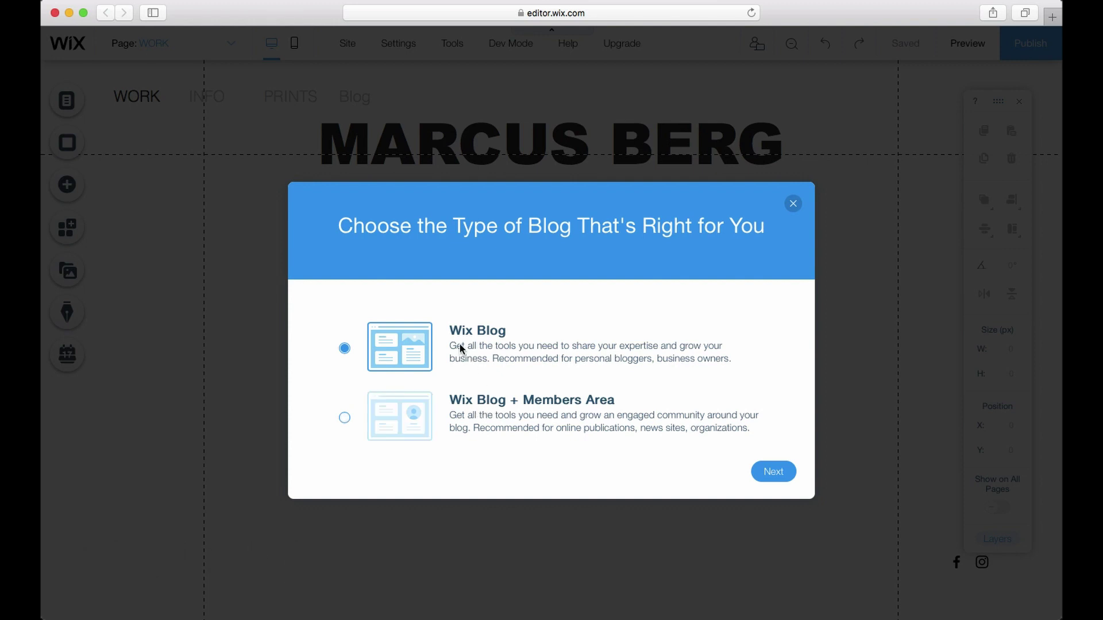
- Add the standard Wix Blog without a members area, close the blog manager and look over the sample posts on the Blog page
click(774, 472)
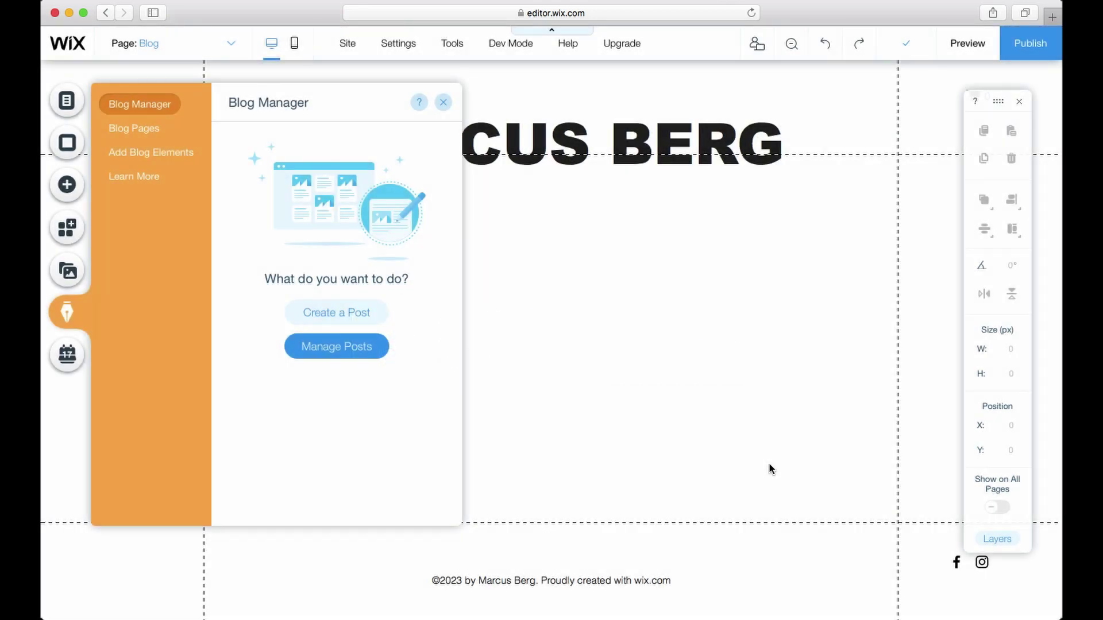
click(573, 246)
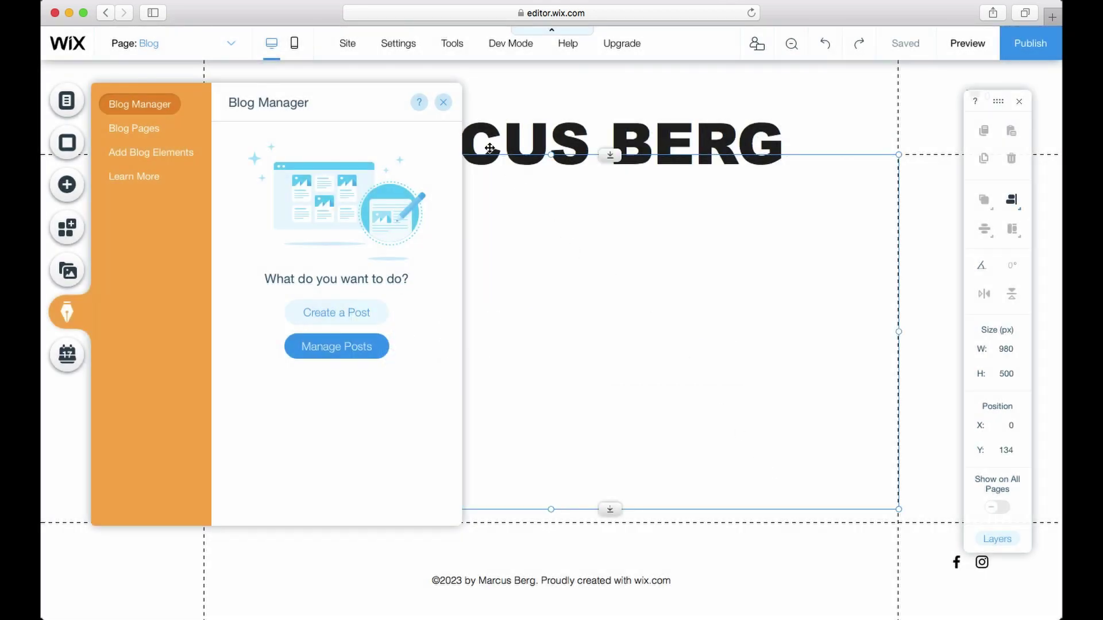
click(443, 103)
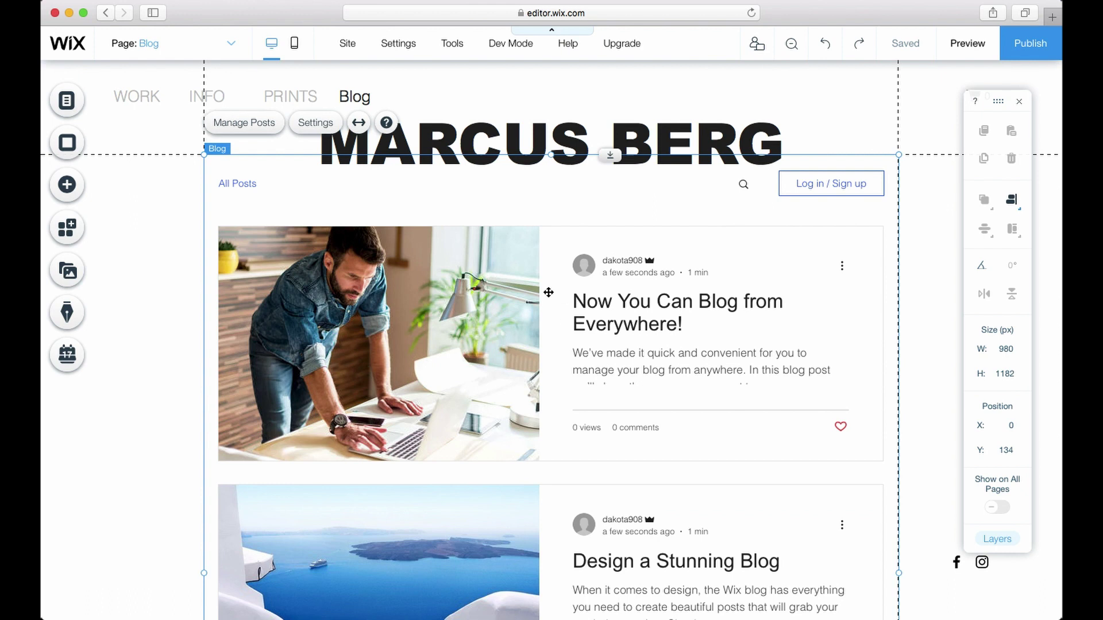
scroll(548, 292, down, 5)
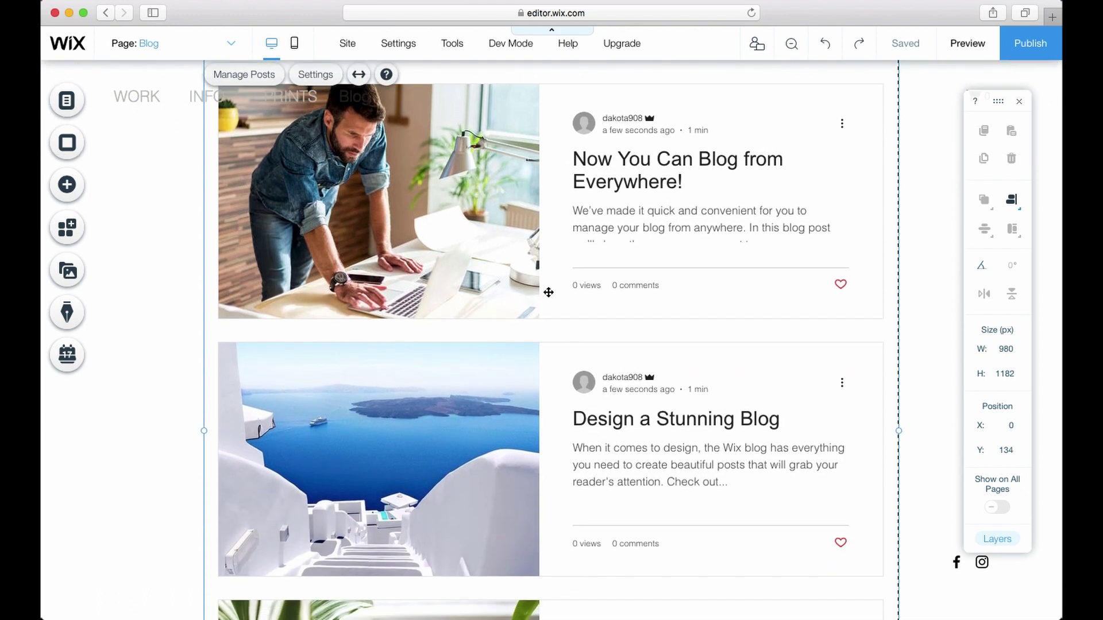
scroll(549, 292, down, 5)
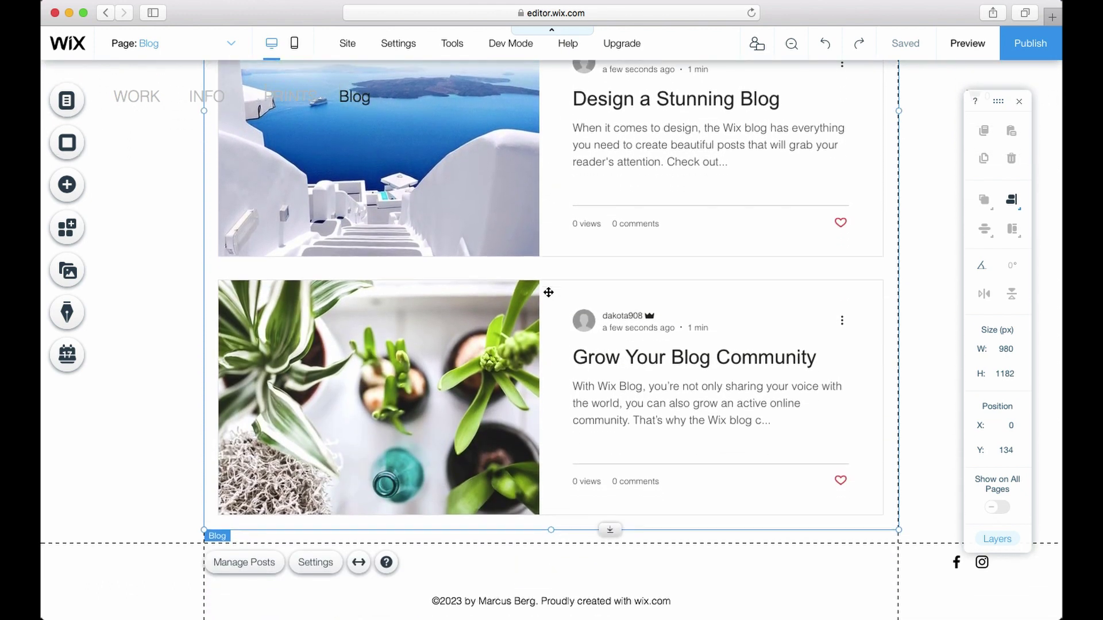
scroll(549, 292, up, 10)
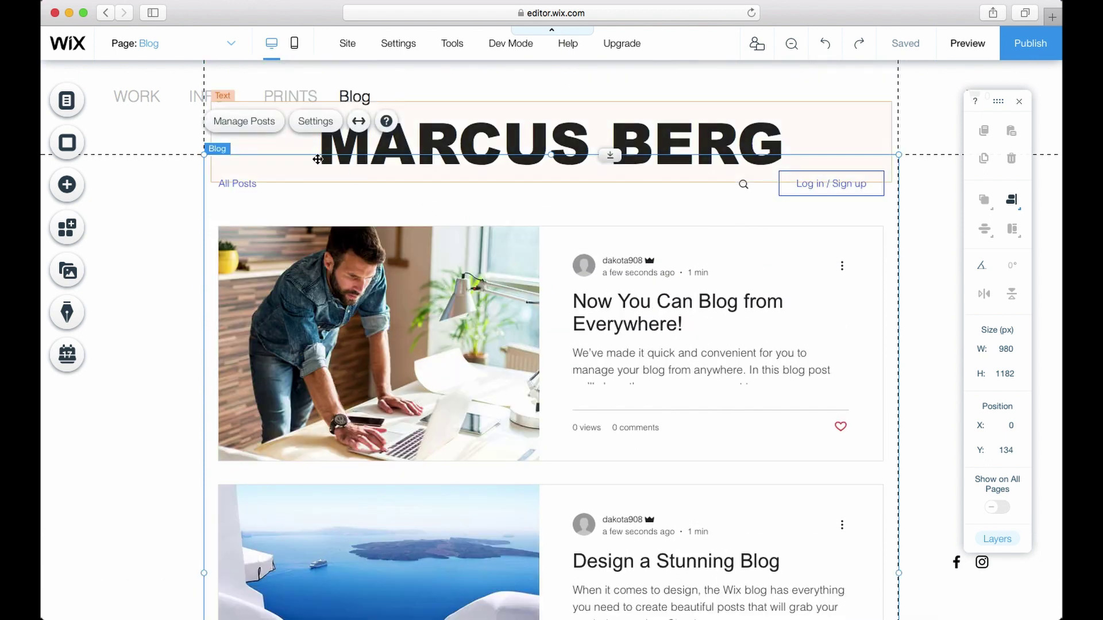
- Open the blog's post manager and review its categories, published posts and additional post actions
click(257, 121)
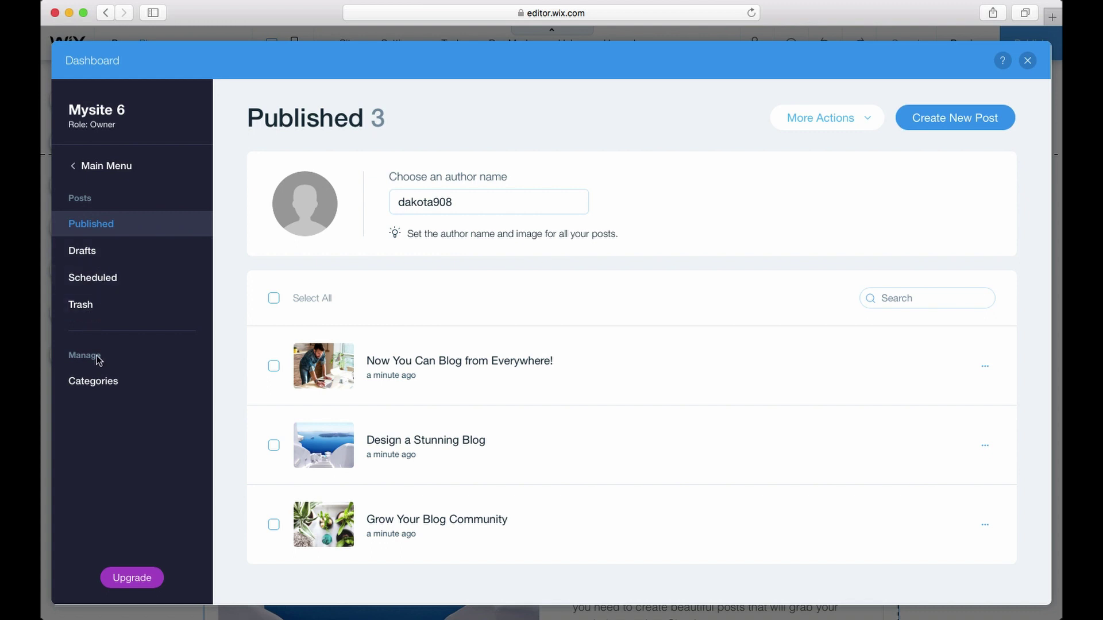
click(101, 386)
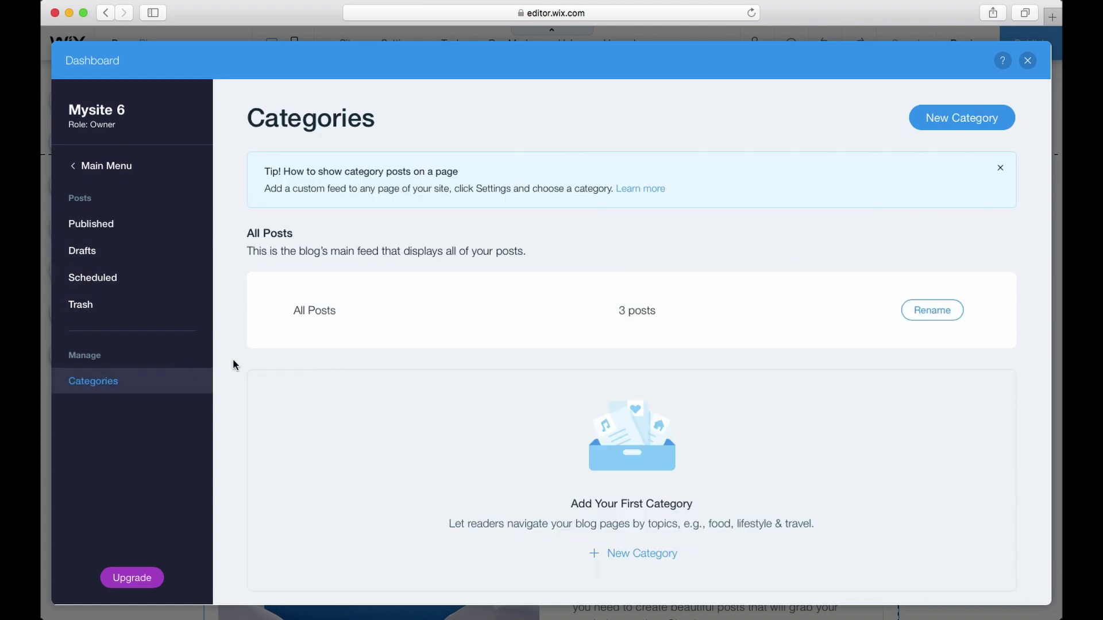
click(97, 231)
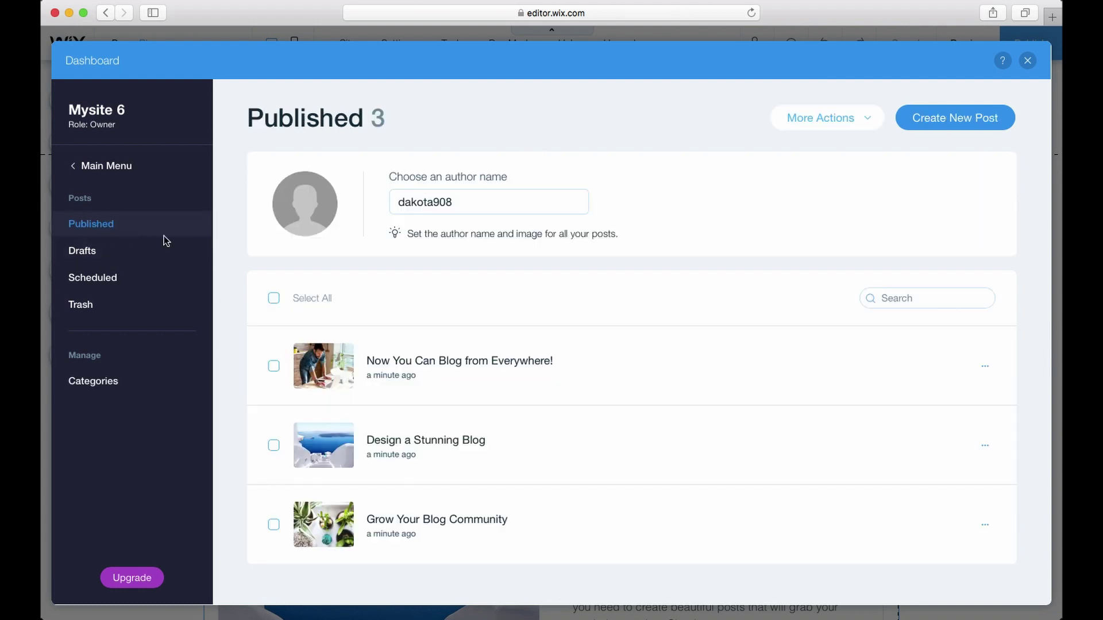
click(862, 121)
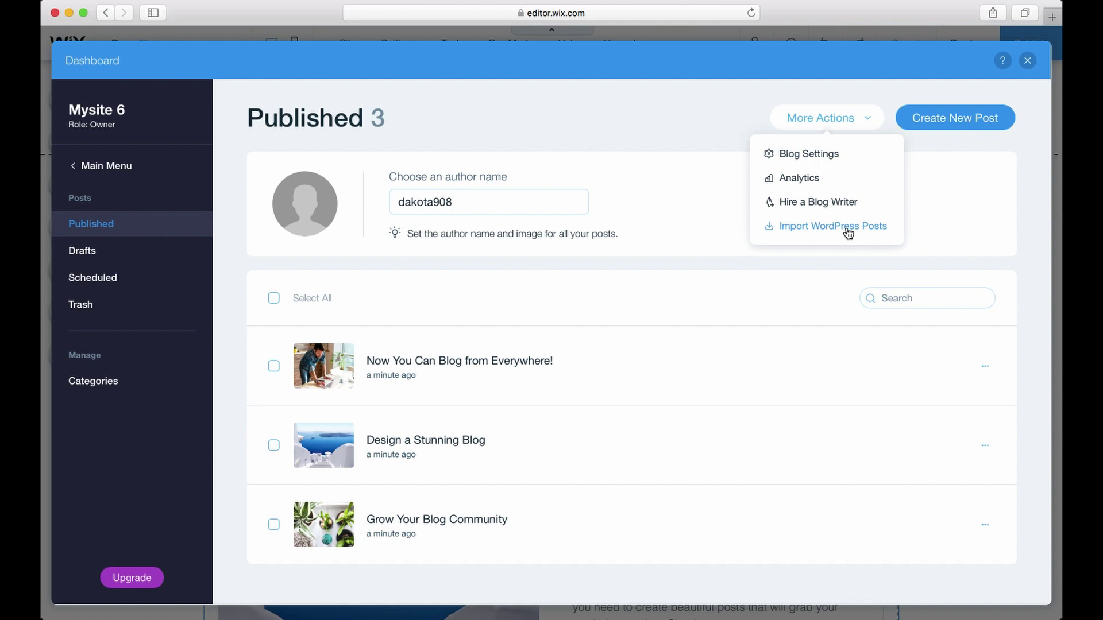
- Move all three published sample posts to the trash and check the trashed posts
click(274, 366)
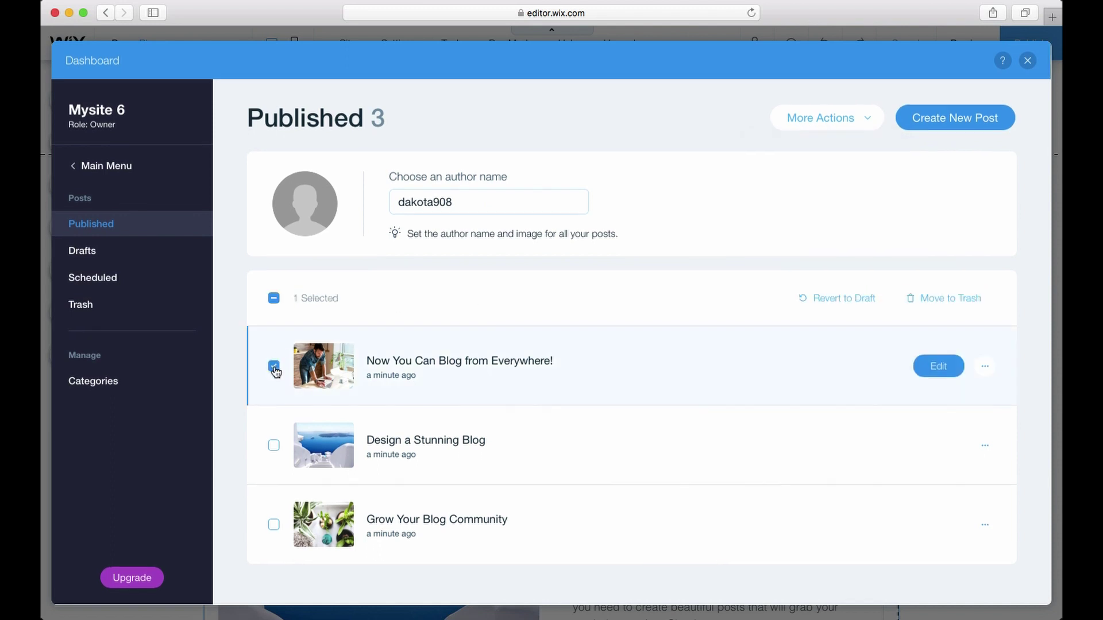
click(276, 444)
click(274, 524)
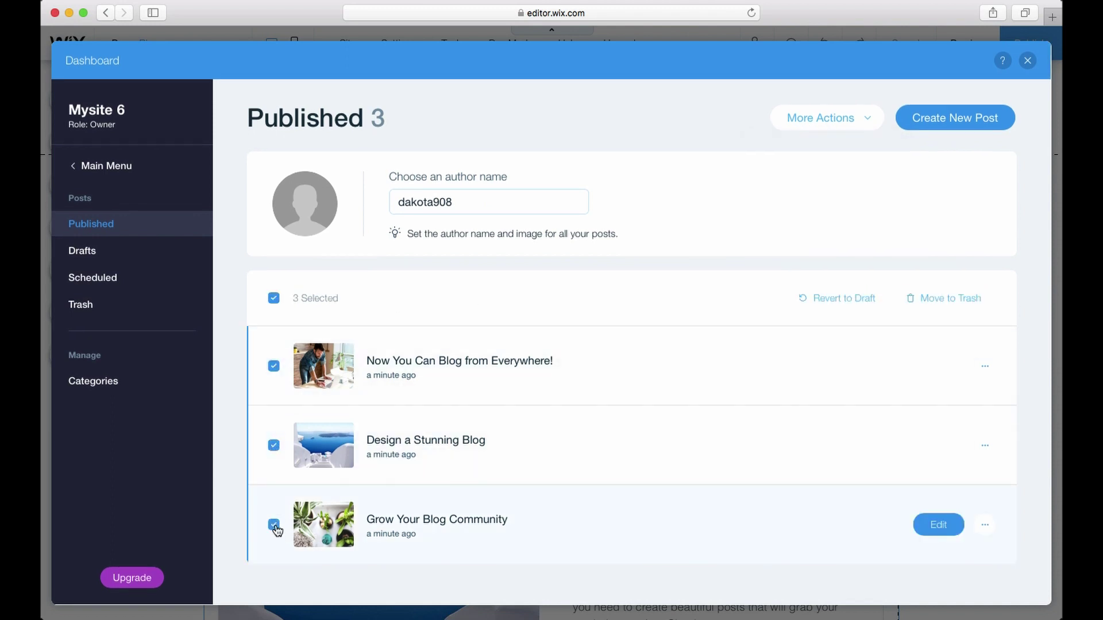
click(944, 303)
click(712, 392)
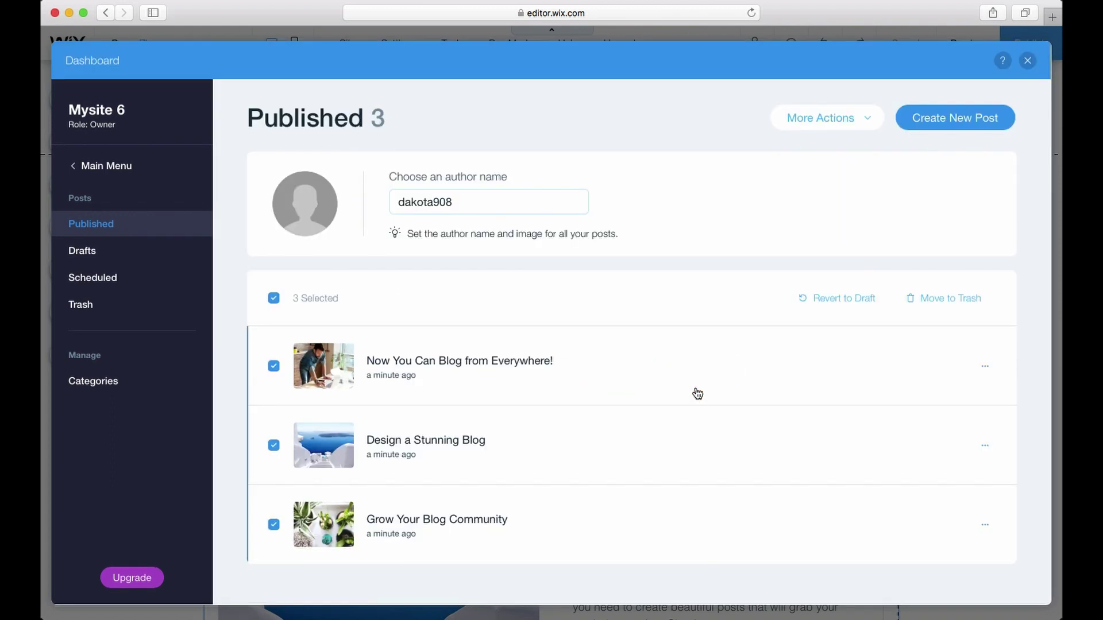
click(81, 305)
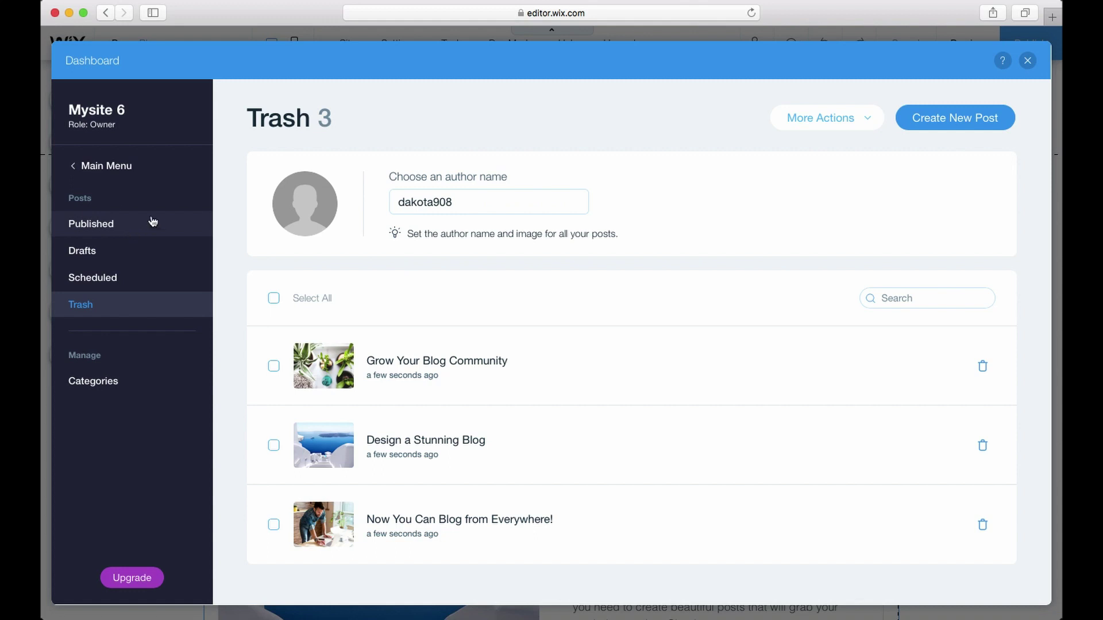
- Create a new blog post titled "Awesome Sauce"
click(961, 120)
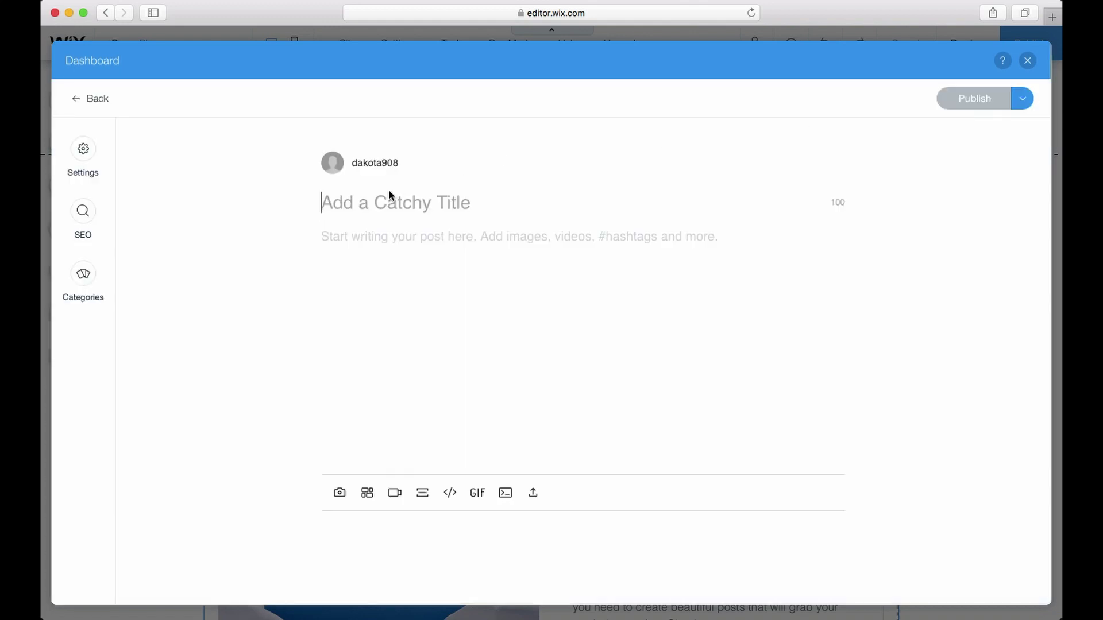
text(A)
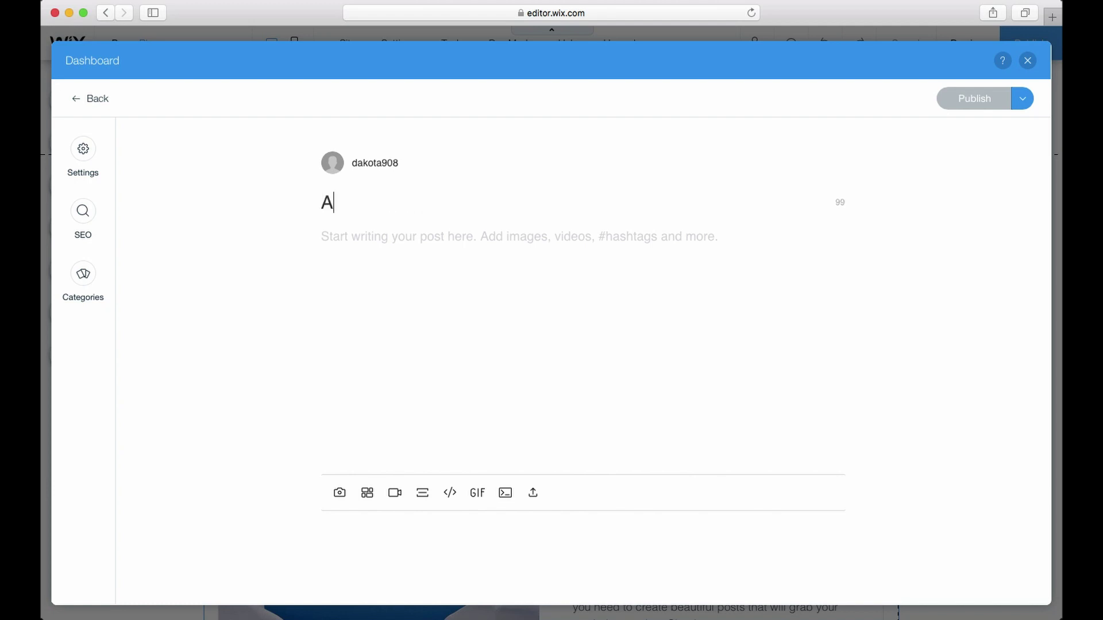
text(wesome Sauce)
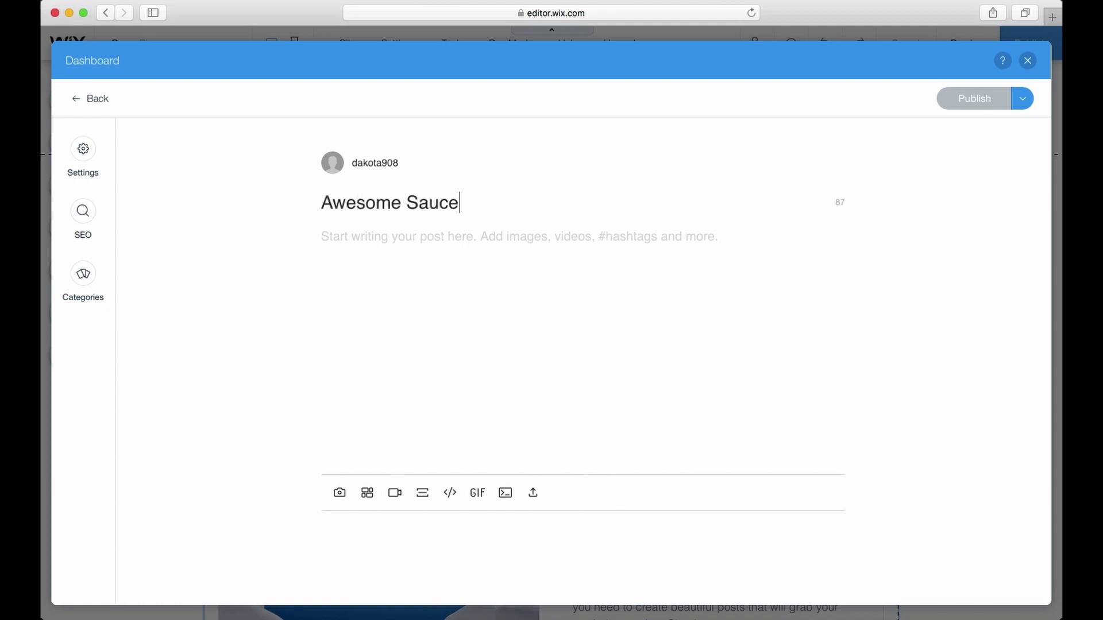
- Upload What is SEO_Thumbnail.jpg from the Photo folder and insert it as an image in the post body
click(384, 231)
click(300, 237)
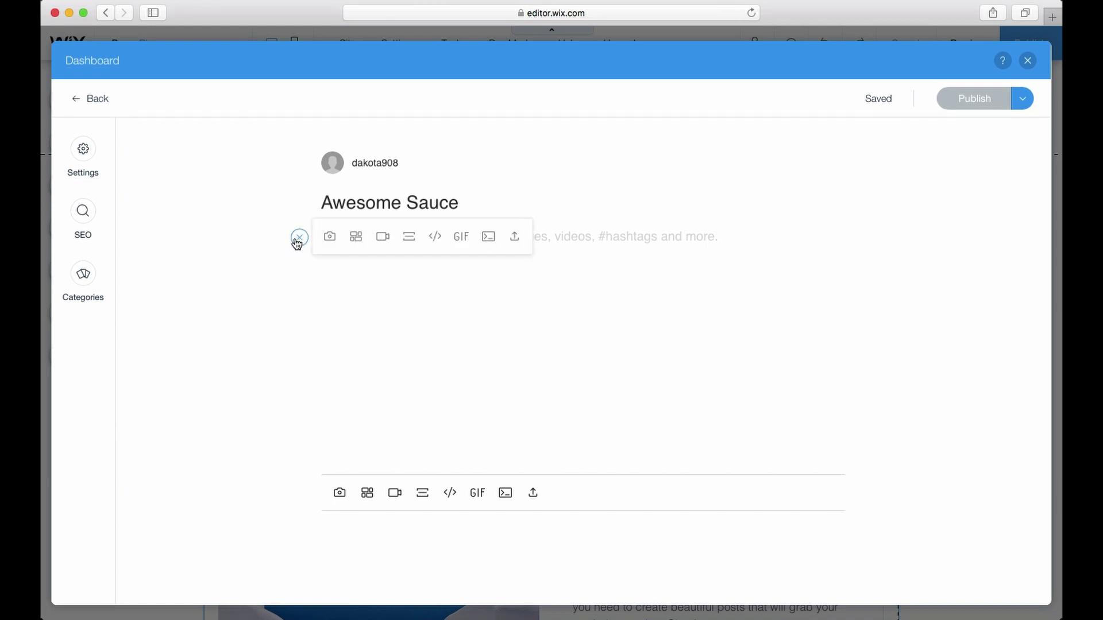
click(330, 240)
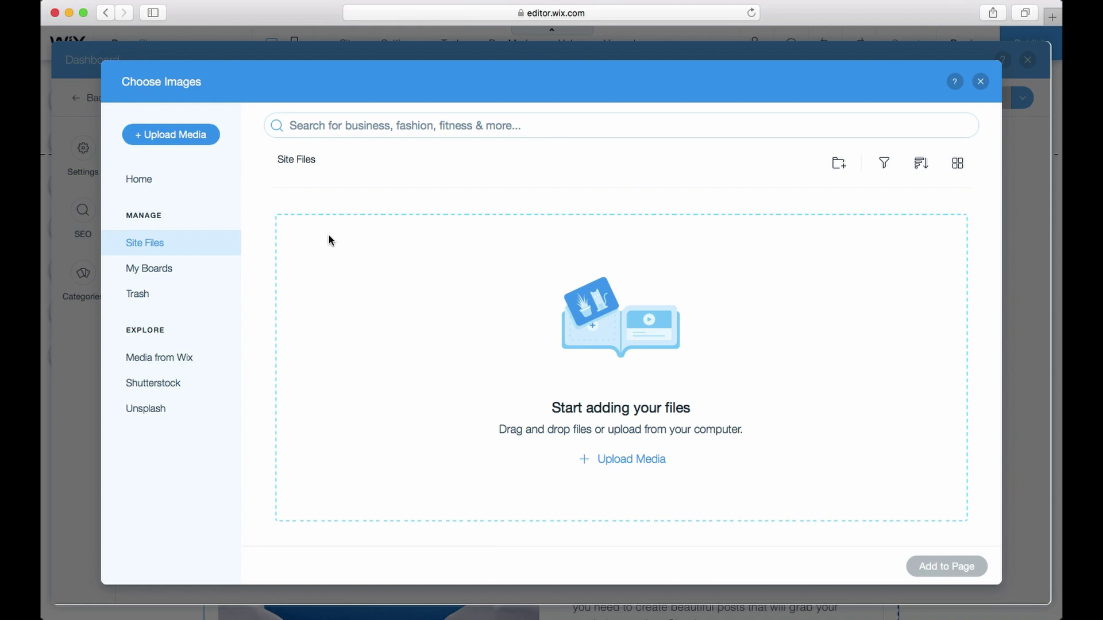
key(super+Tab)
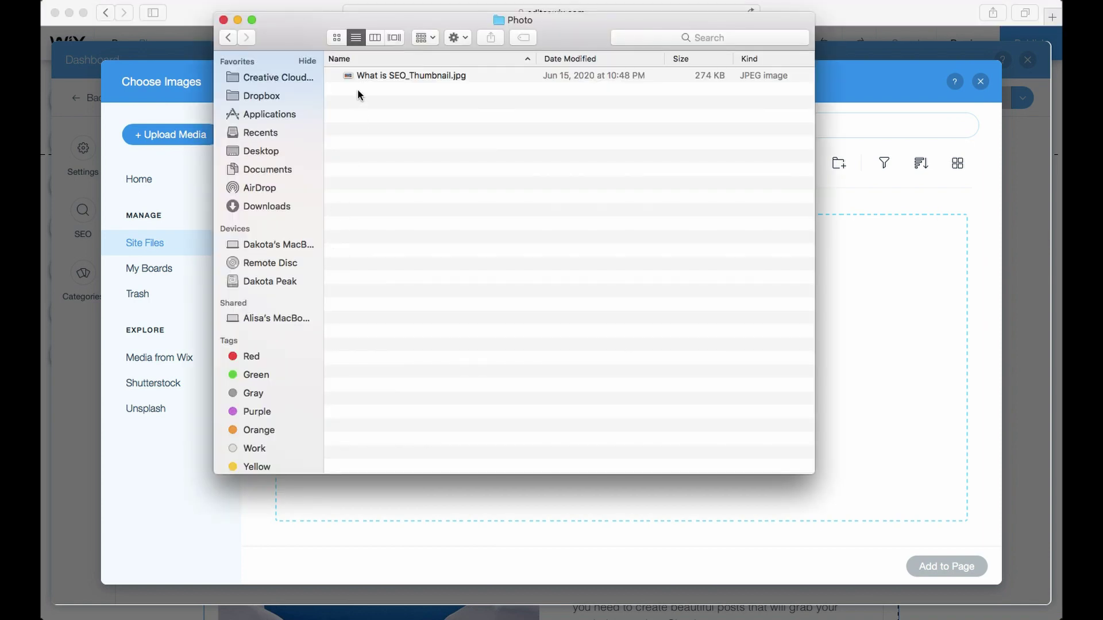
drag(348, 80, 536, 364)
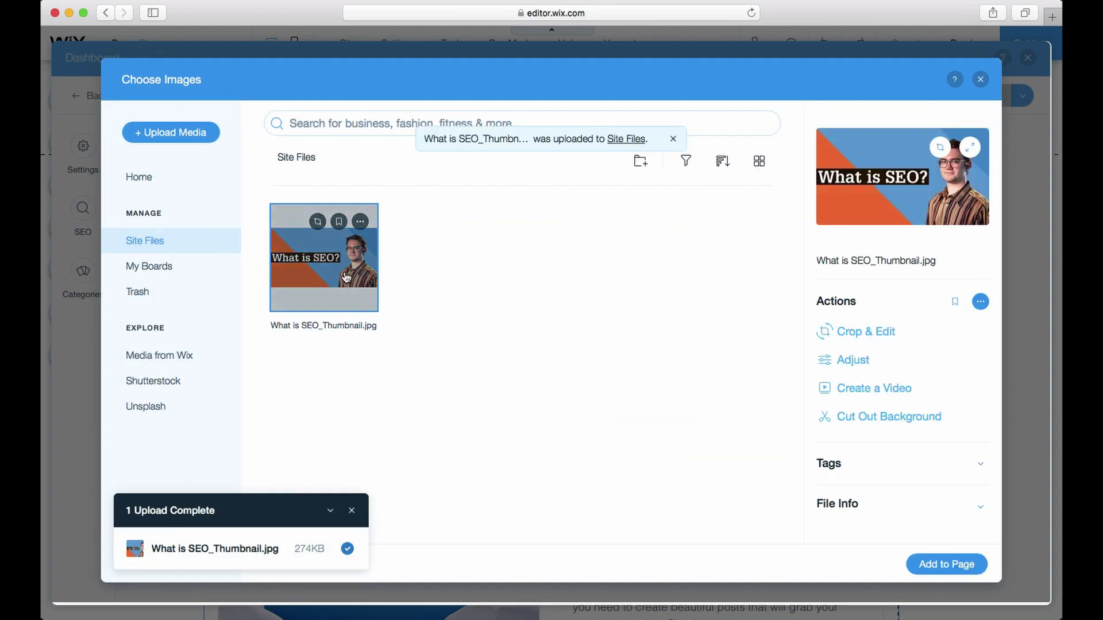
click(946, 564)
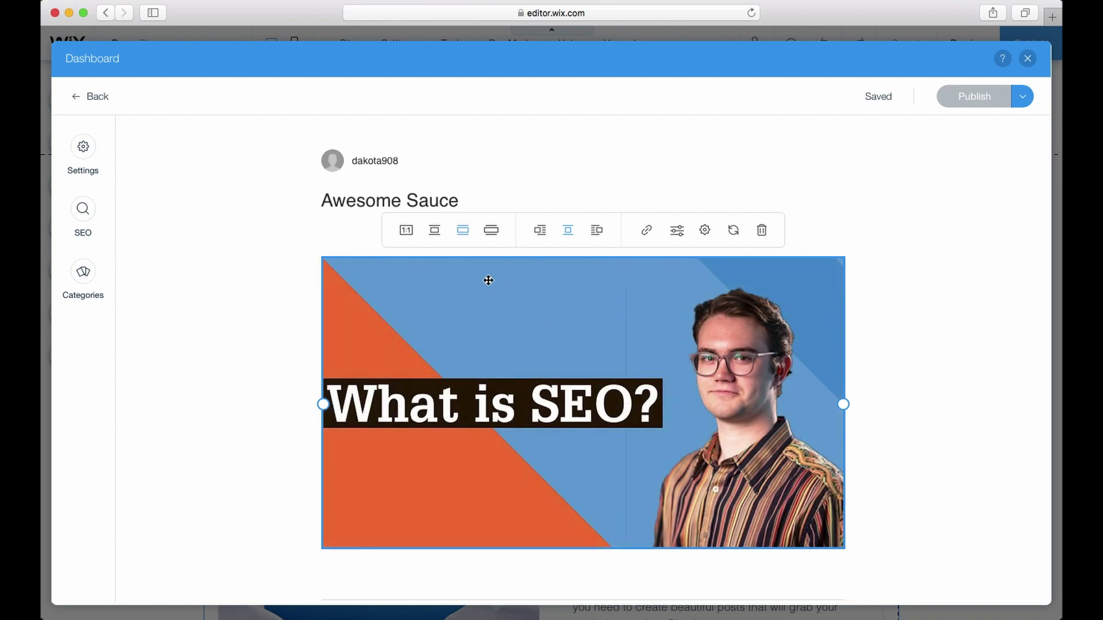
- Try the original, small and full-width sizes on the post image and return it to the text column's width
click(406, 233)
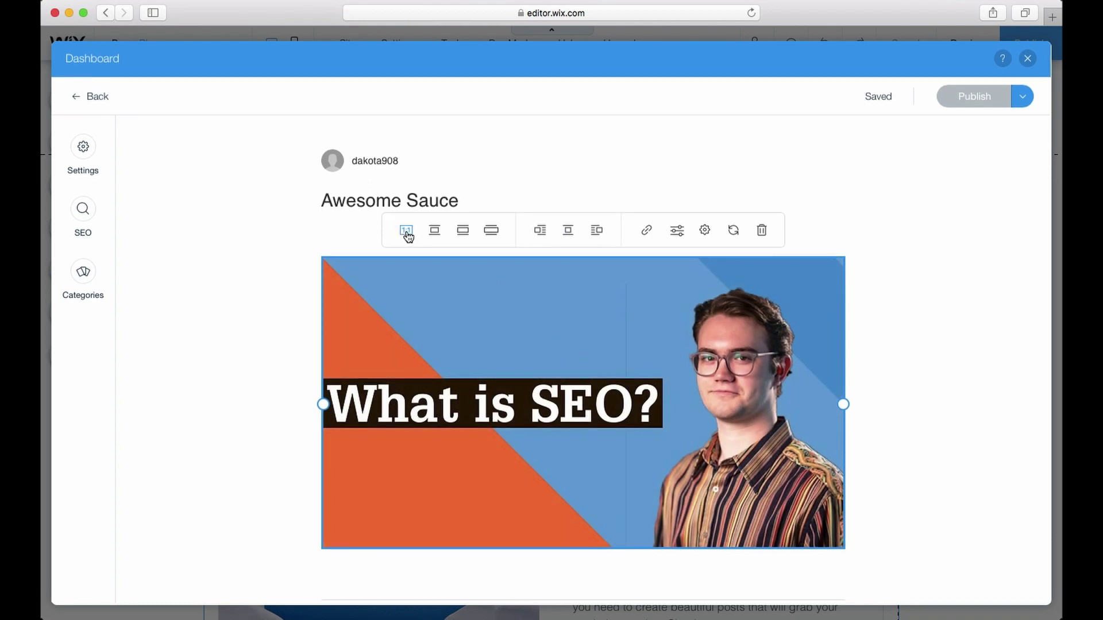
click(435, 237)
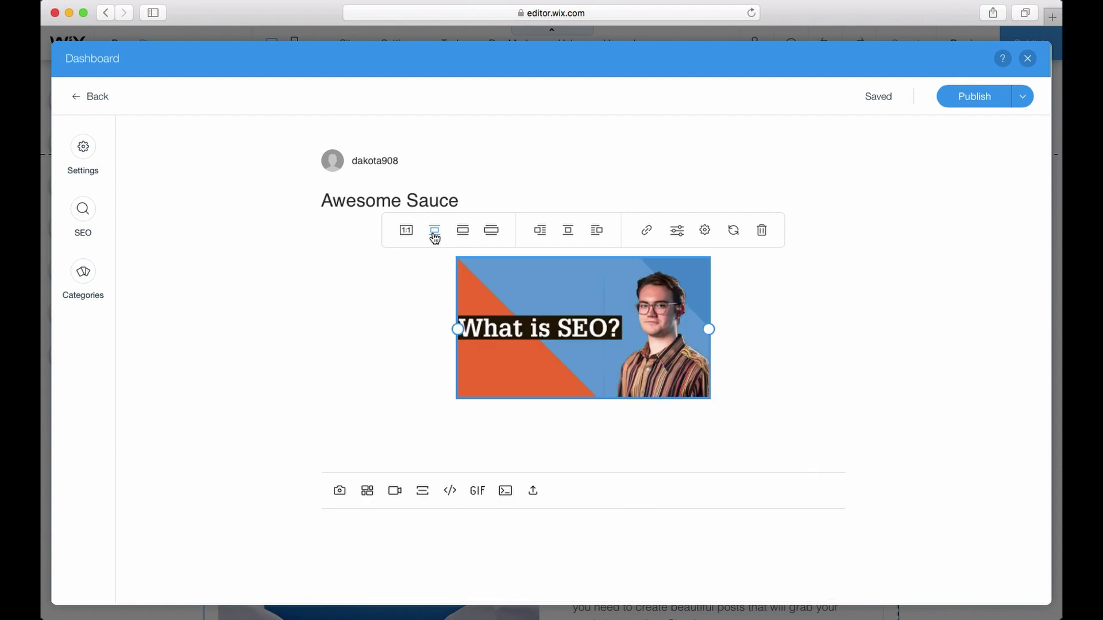
click(463, 234)
click(488, 231)
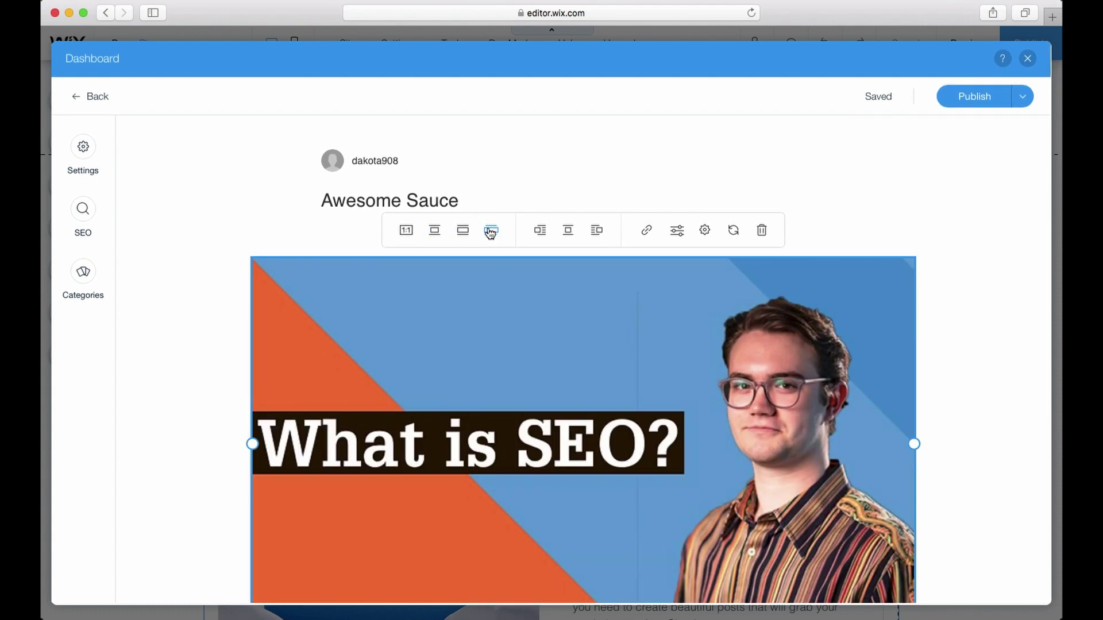
click(463, 231)
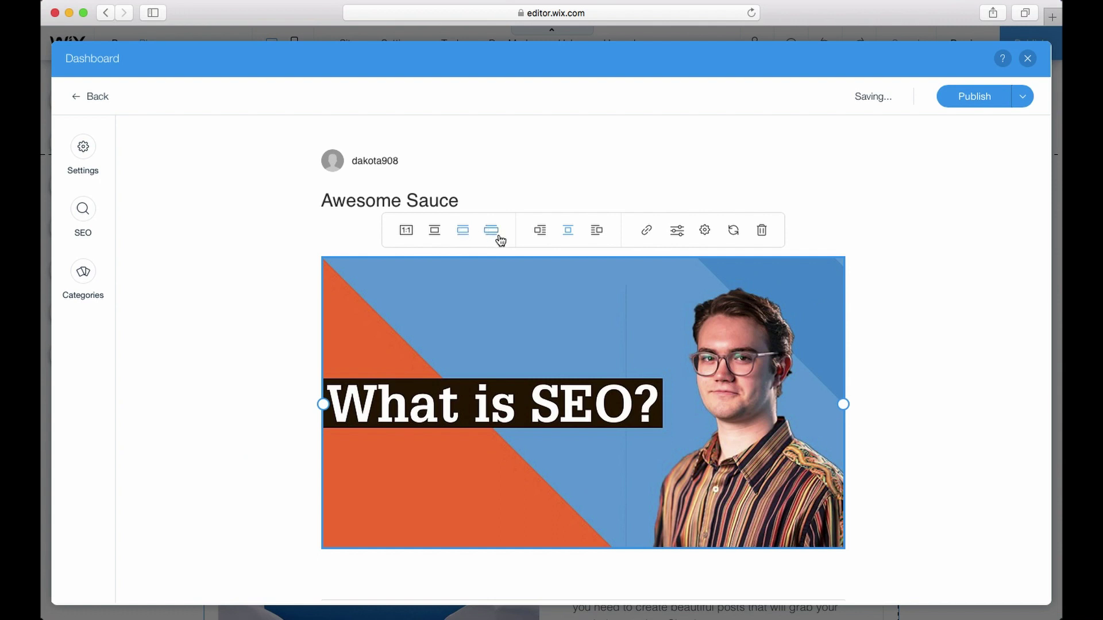
- Try left and right alignment on the post image and return it to centre alignment
click(540, 231)
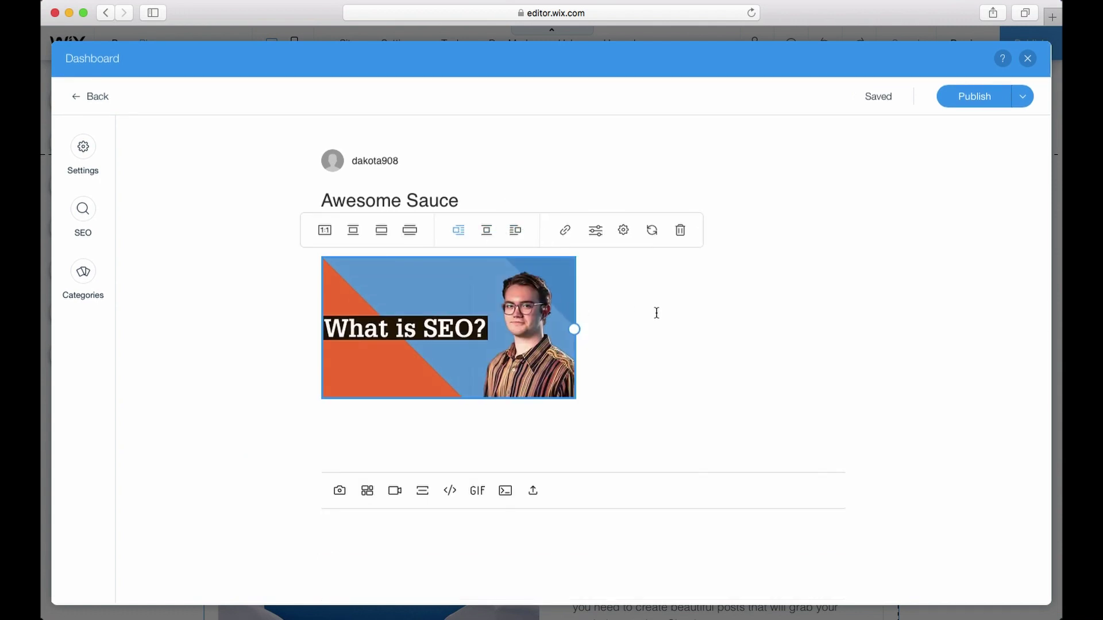
click(487, 235)
click(485, 230)
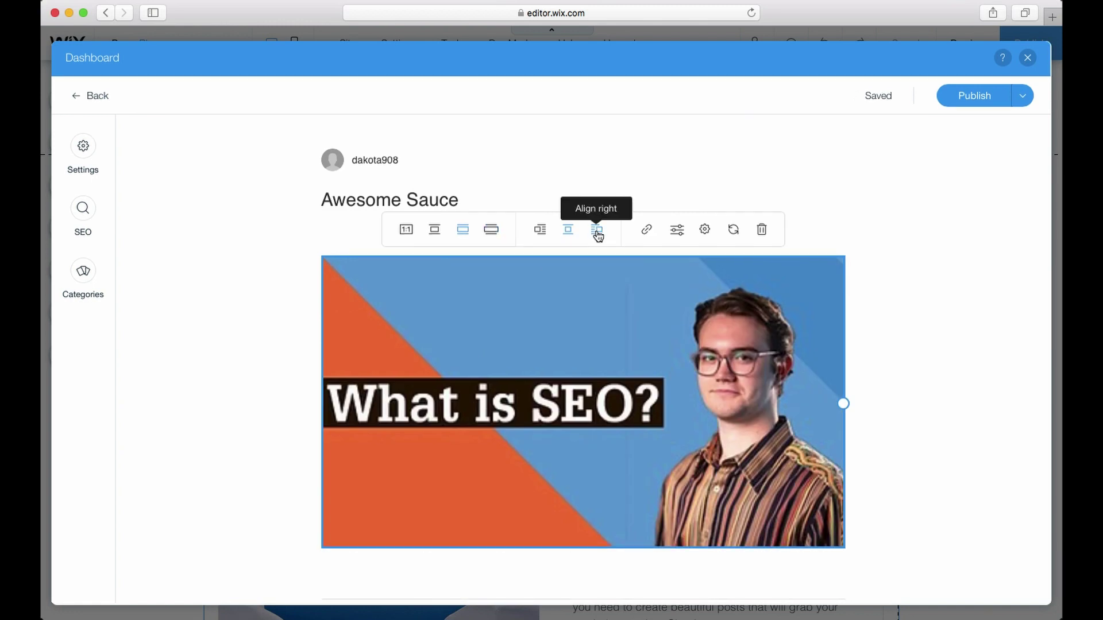
click(598, 232)
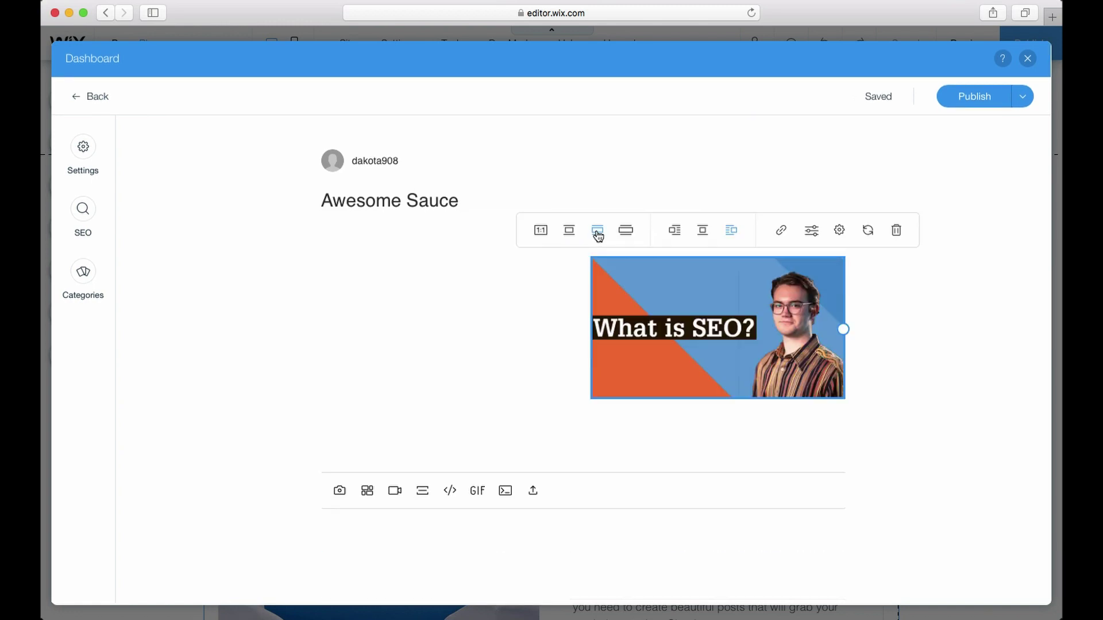
click(702, 231)
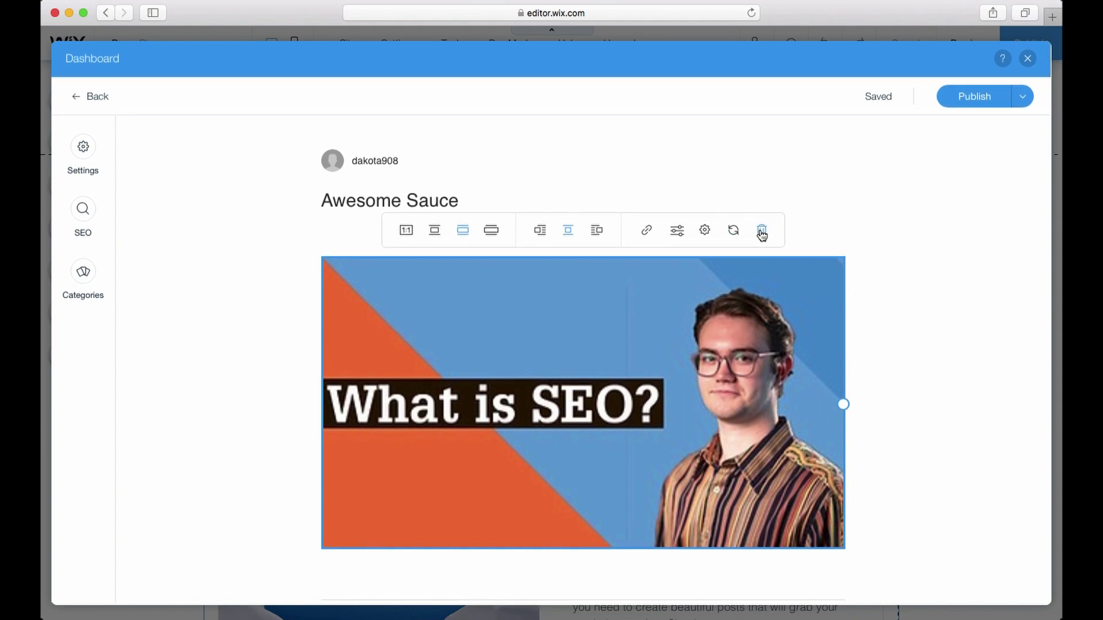
- In the post image's settings, set the title to "Copyright DakotaPeak.com 2020" and the alt text to "What is SEO?"
click(704, 230)
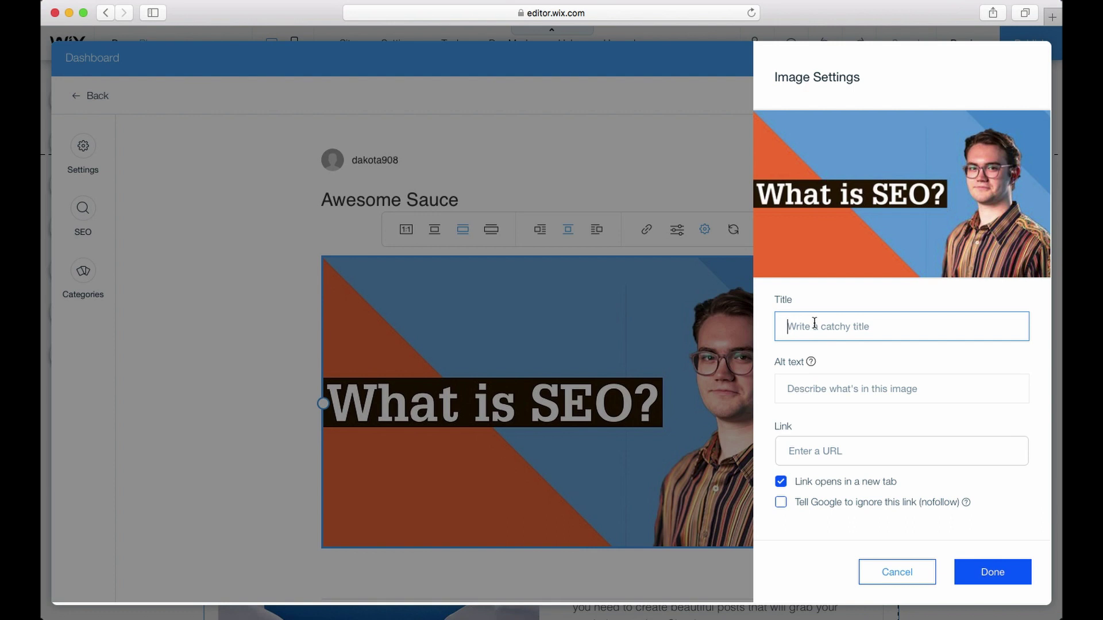
text(Copyright DakotaPeak.com 2020)
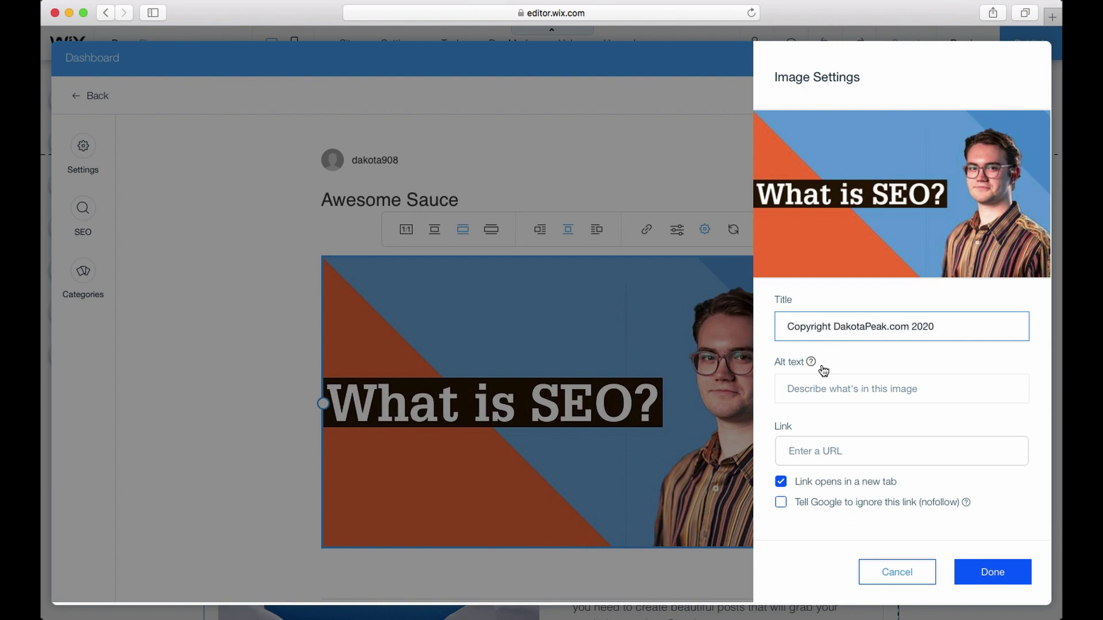
click(812, 389)
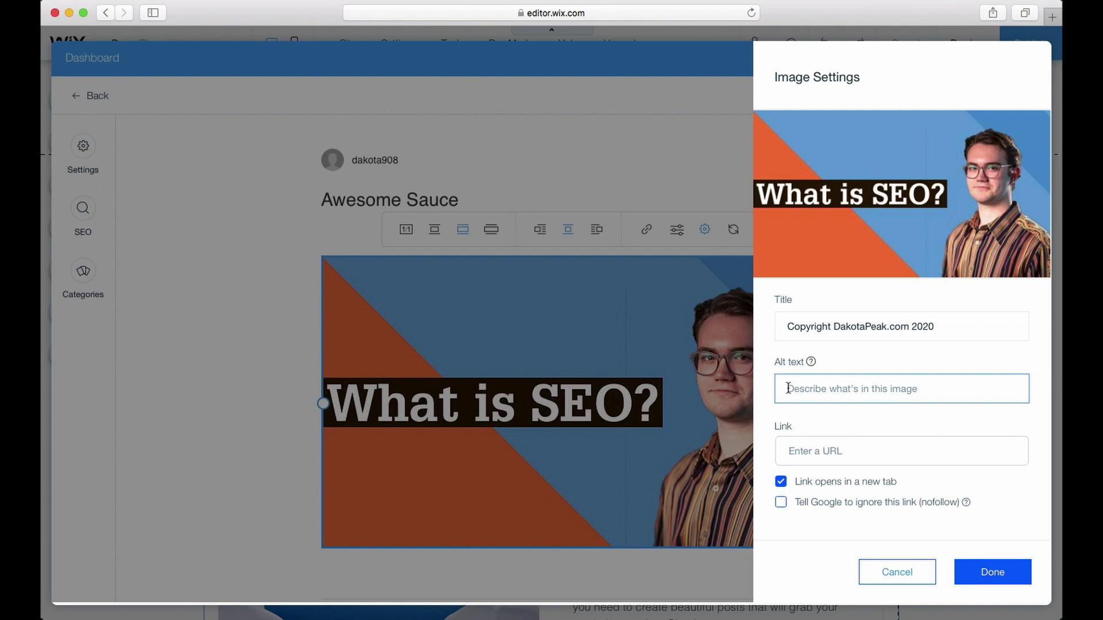
text(What is SEO?)
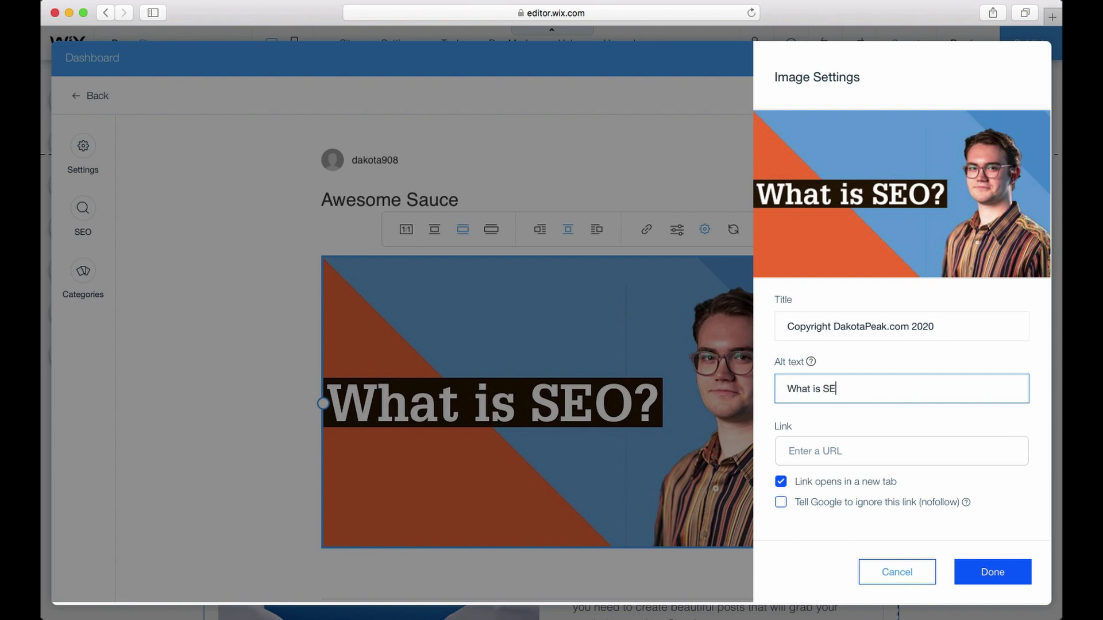
click(813, 450)
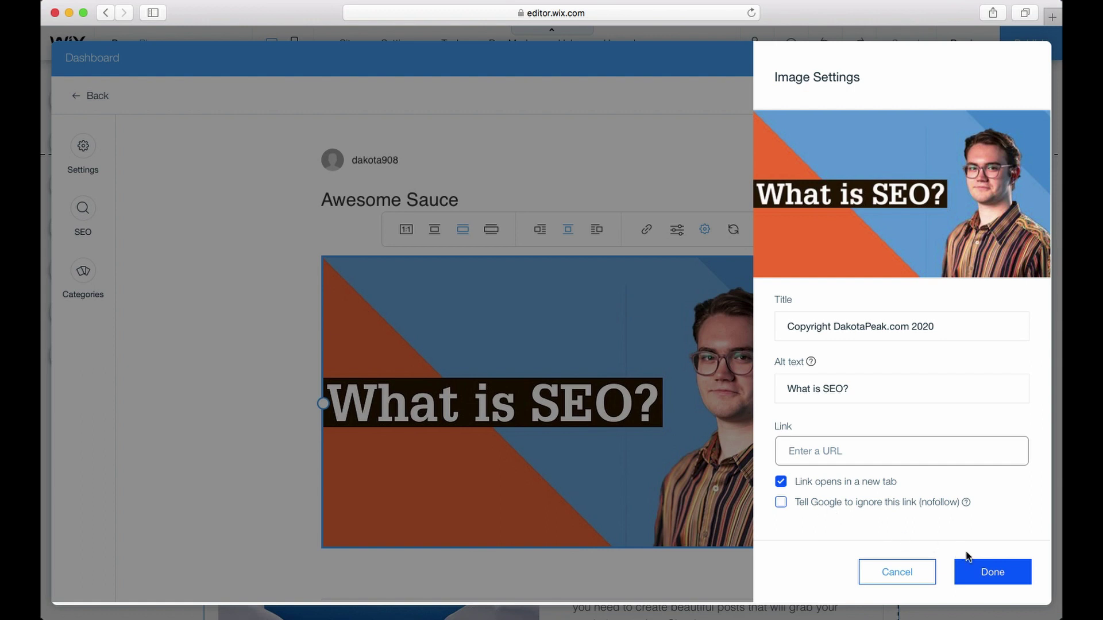
click(988, 570)
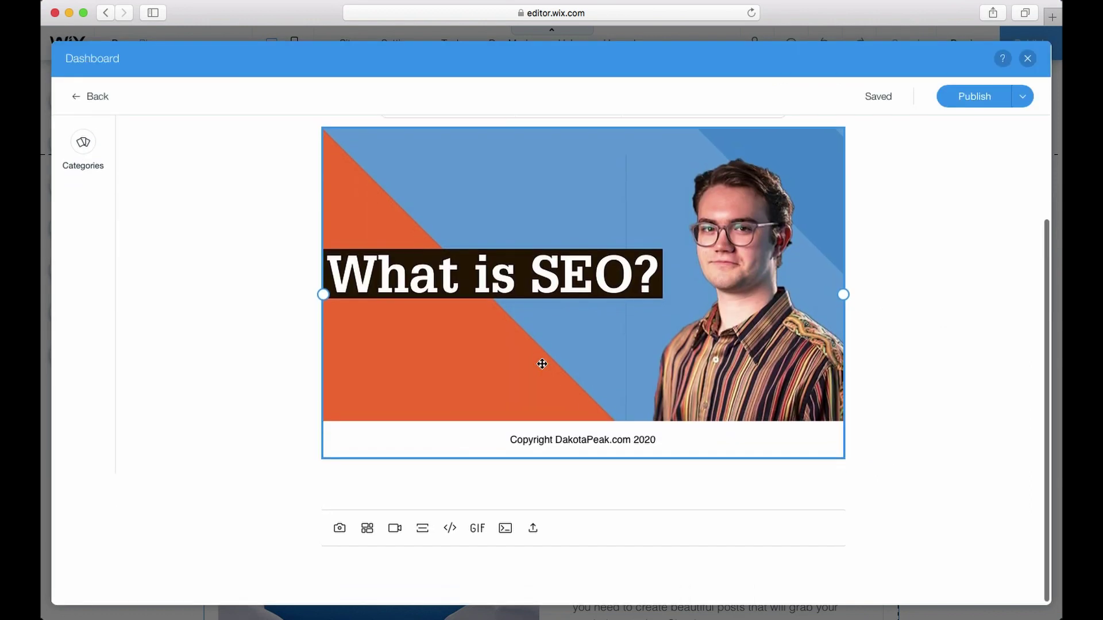
- Write "Testing. Testing. Blah blah blah." as body text below the image caption
click(353, 478)
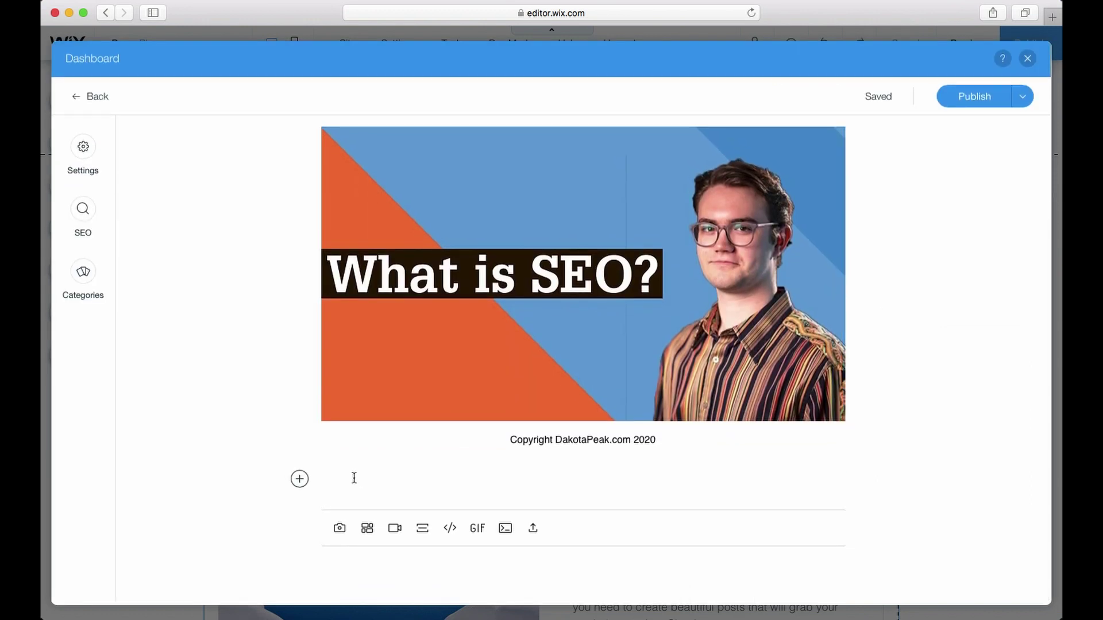
text(Testing.  Testing.  )
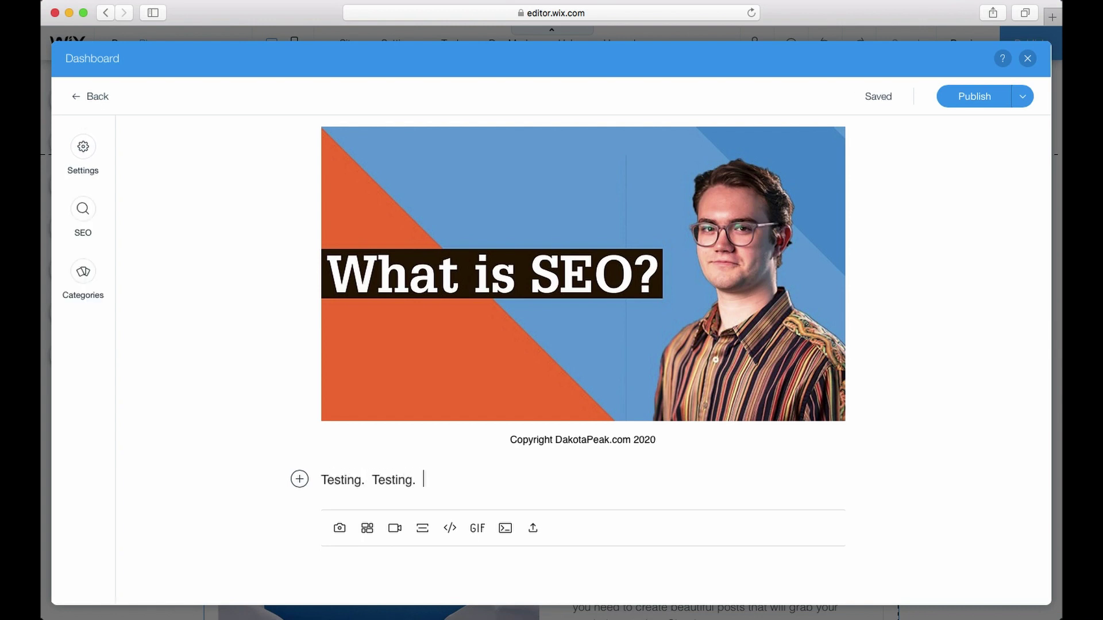
text(Blah blah blah.)
- Copy the body text and paste it repeatedly after itself to fill out a four-line paragraph
key(super+a)
key(super+c)
click(522, 479)
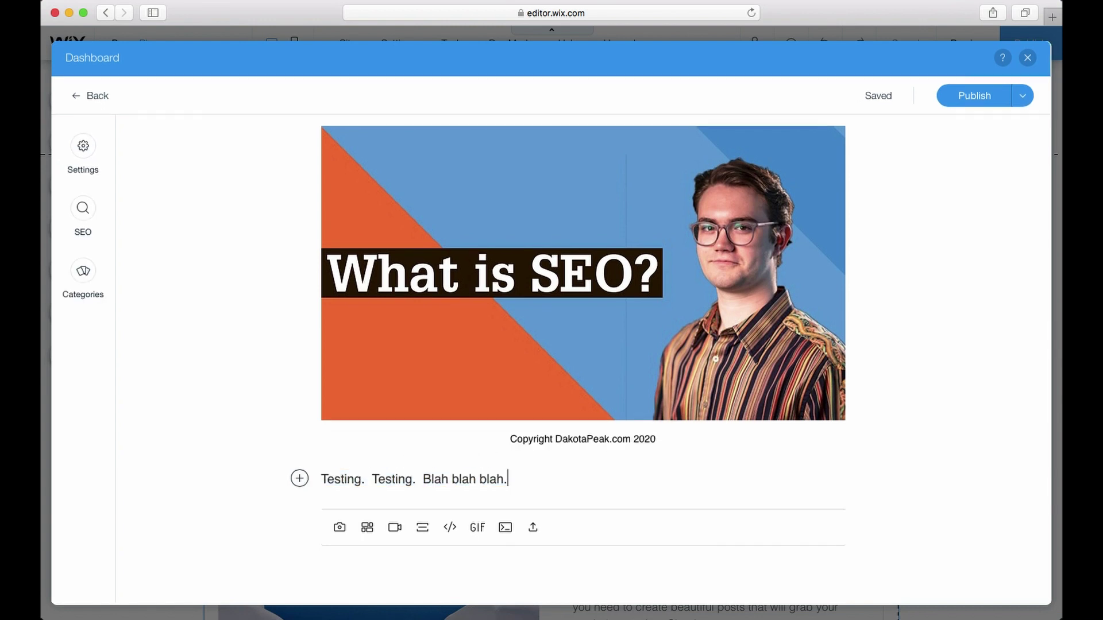
key(super+v)
key(super+v)
click(505, 480)
click(696, 479)
click(389, 498)
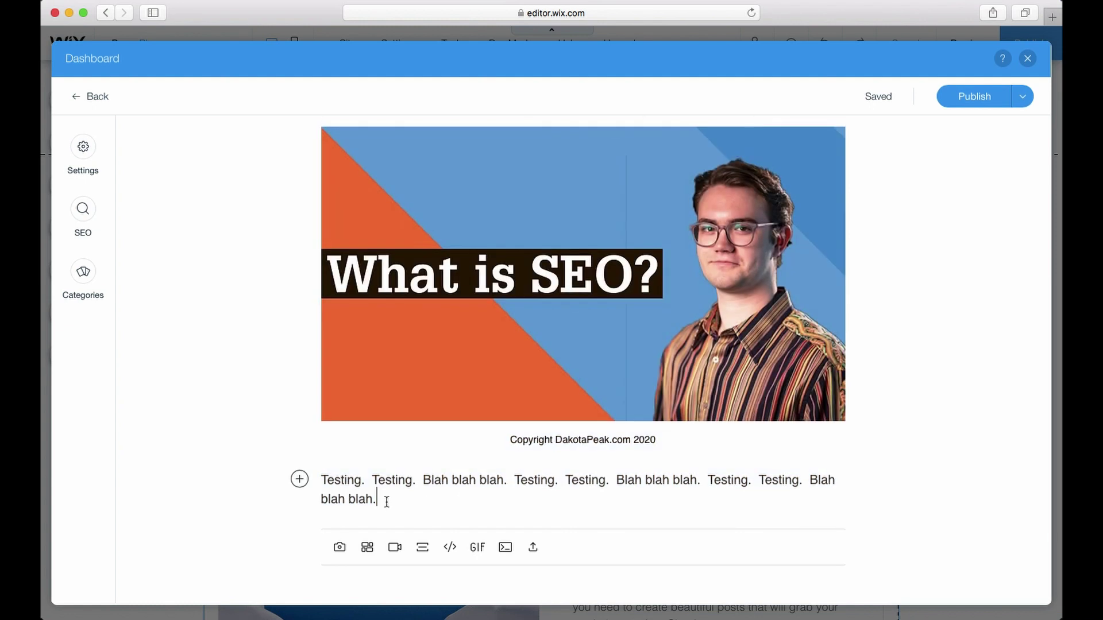
key(super+v)
key(super+v)
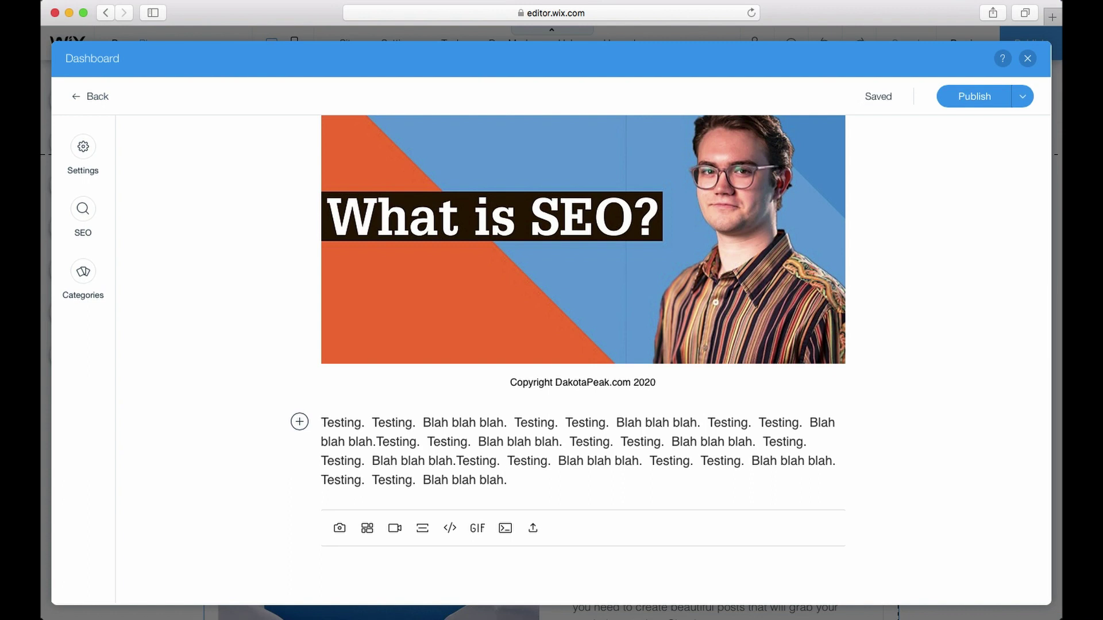
- Insert a new line reading "Section 1:" above the body paragraph
key(Return)
click(322, 422)
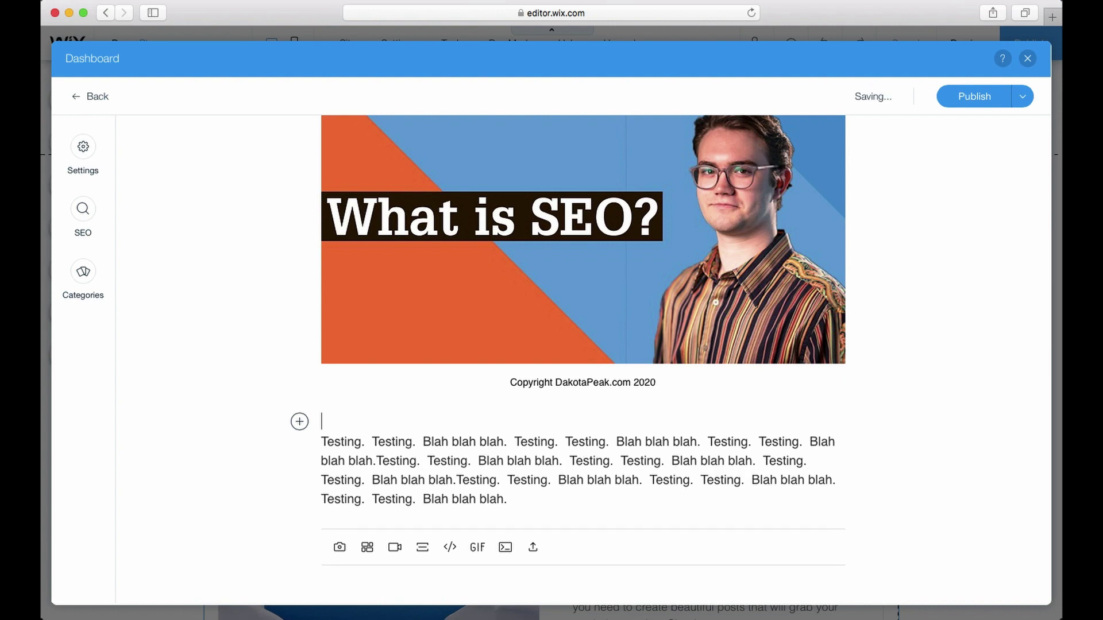
text(Section 1:)
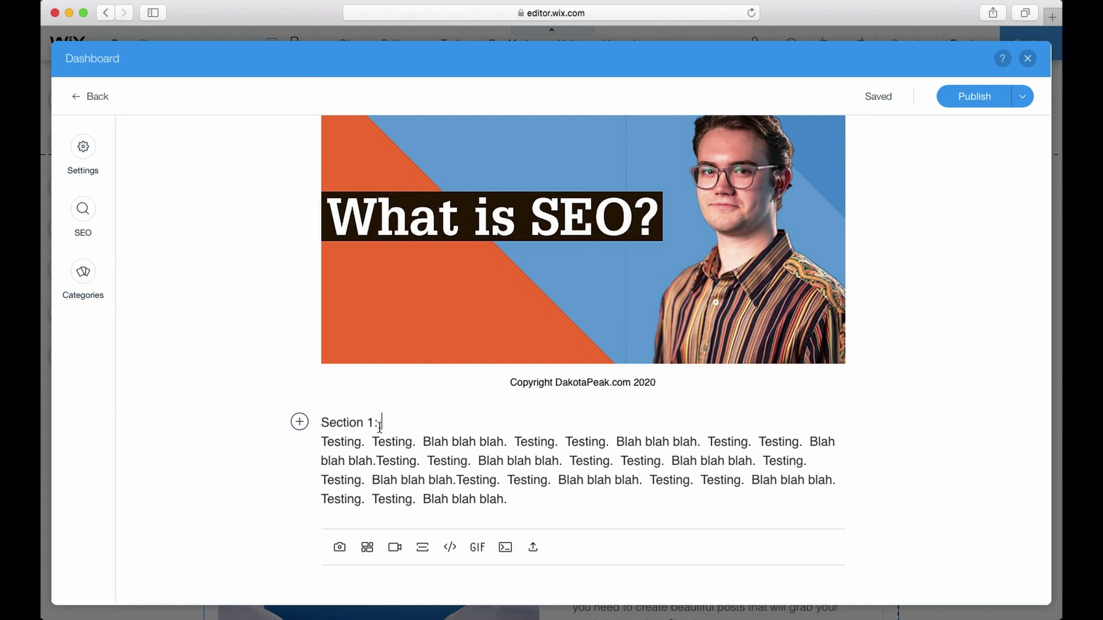
- Format the "Section 1:" line as a title, using the smaller of the two heading sizes
drag(378, 422, 323, 422)
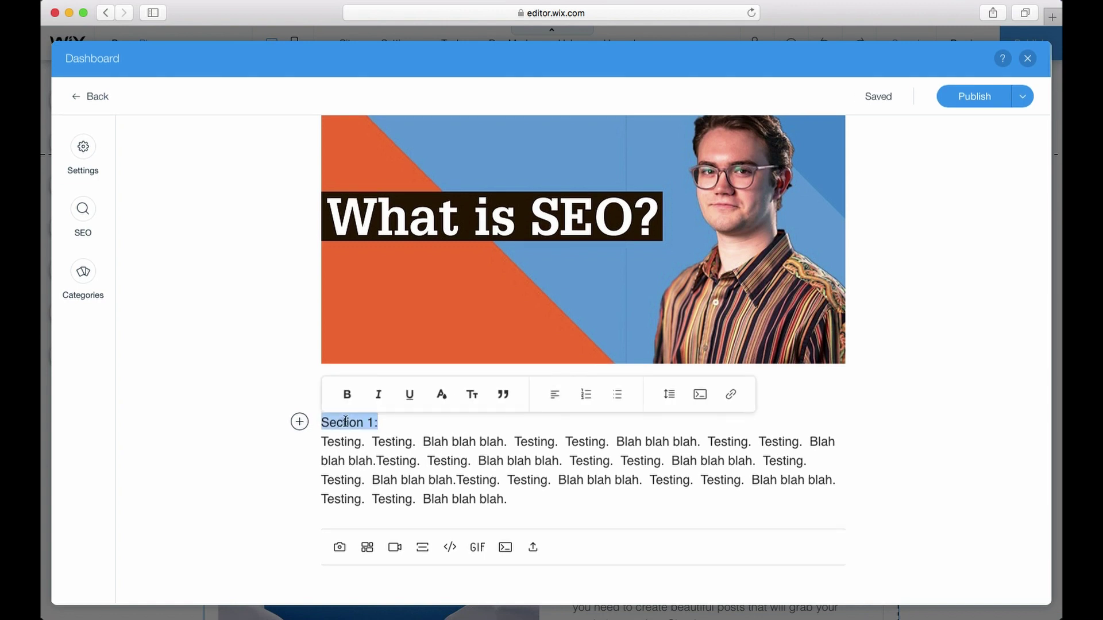
click(471, 399)
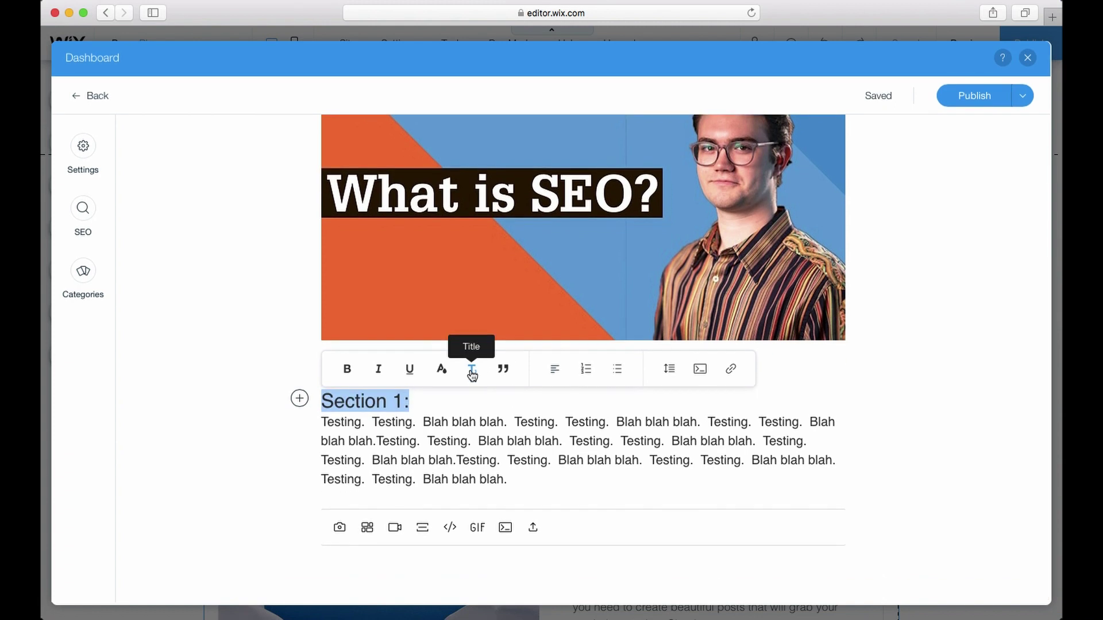
scroll(471, 375, up, 5)
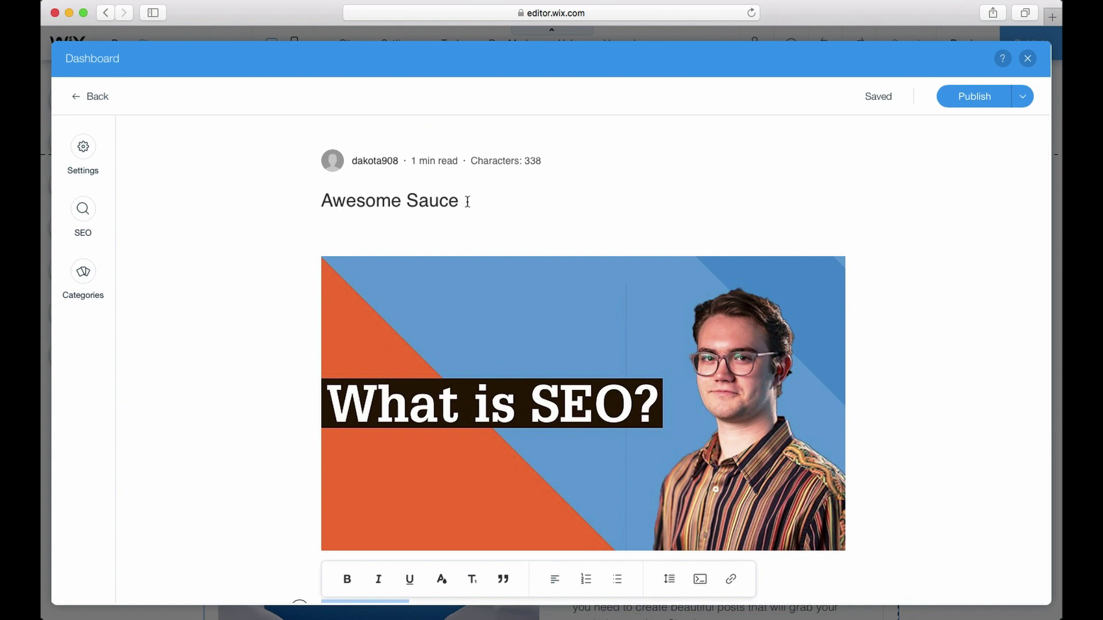
scroll(467, 202, down, 5)
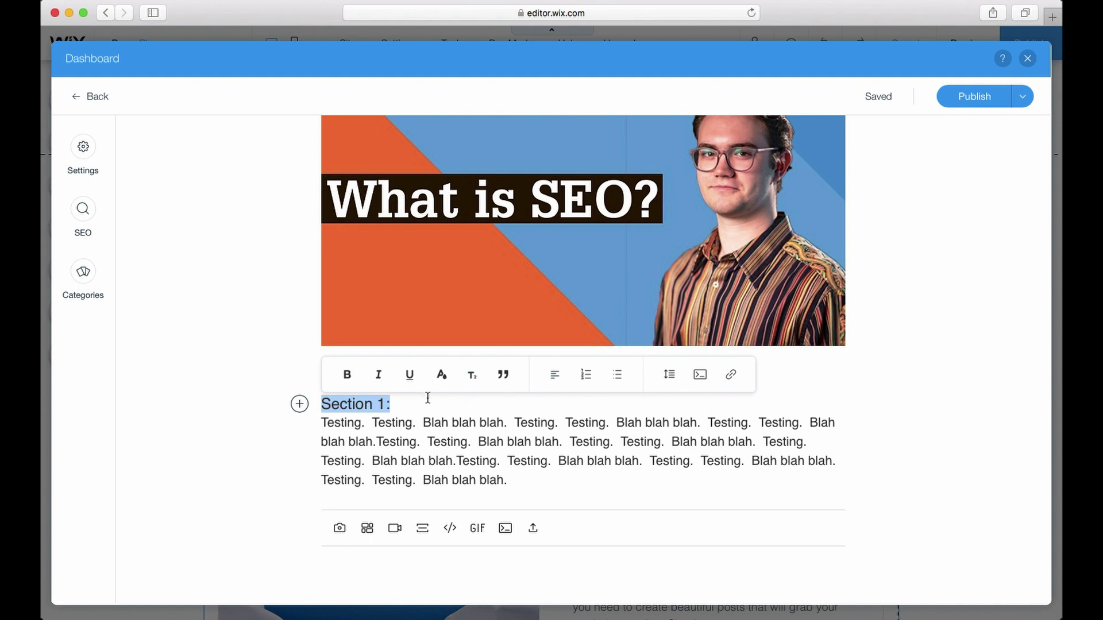
click(396, 402)
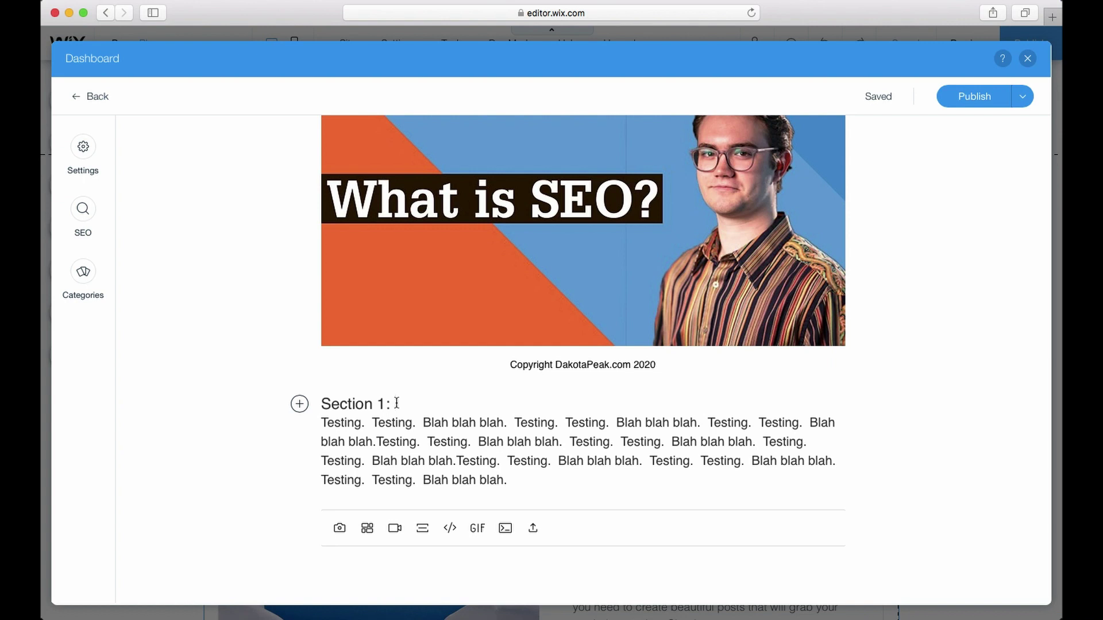
- Add a "Section 2:" line below the first paragraph, followed by a paragraph of the same repeated "Testing. Testing. Blah blah blah." text
click(514, 474)
key(Return)
text(Sec)
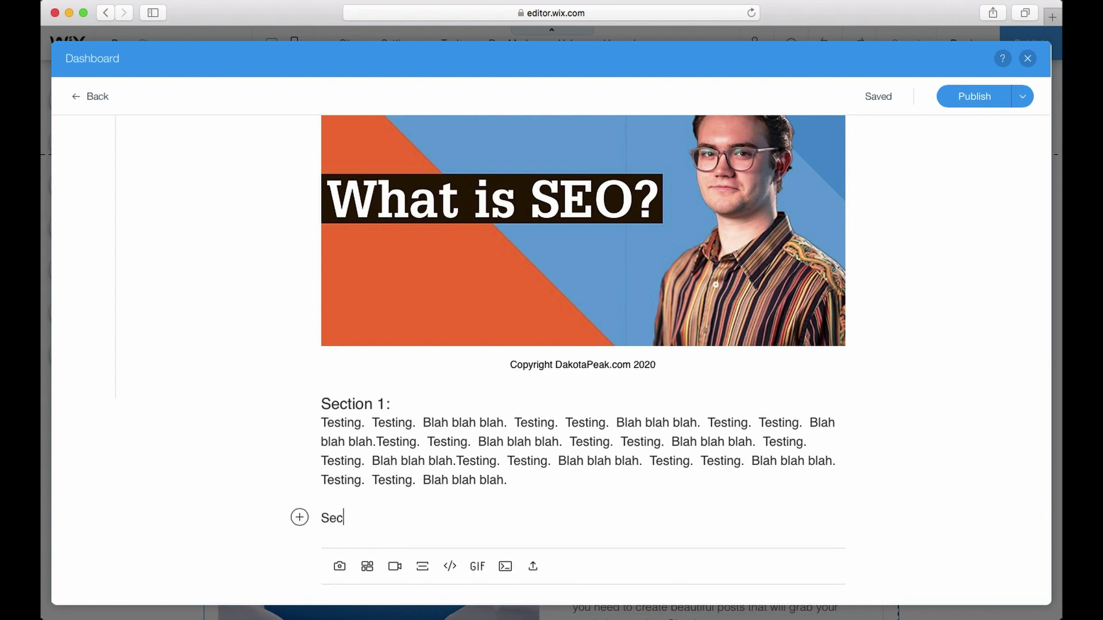
text(tion 2:)
key(Return)
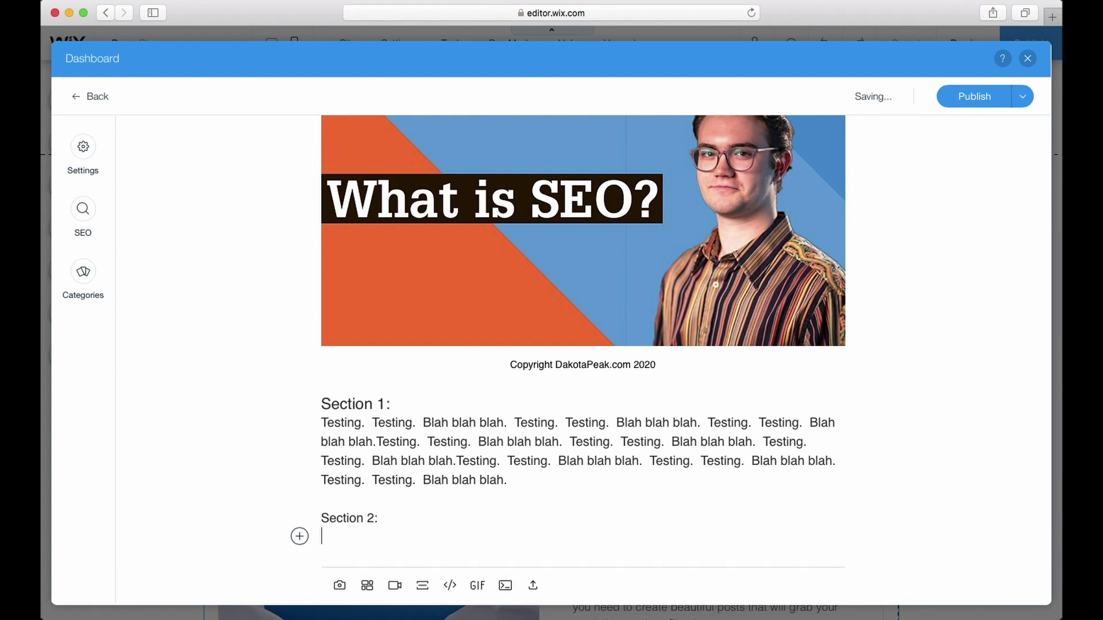
text(Testing.  Testing.  Blah blah blah.  Testing.  Testing.  Blah blah blah.  Testing.  Testing.  Blah blah blah.Testing.  Testing.  Blah blah blah.  Testing.  Testing.  Blah blah blah.  Testing.  Testing.  Blah blah blah.)
- Format the "Section 2:" line as a title in the same smaller heading size as "Section 1:"
drag(380, 519, 313, 521)
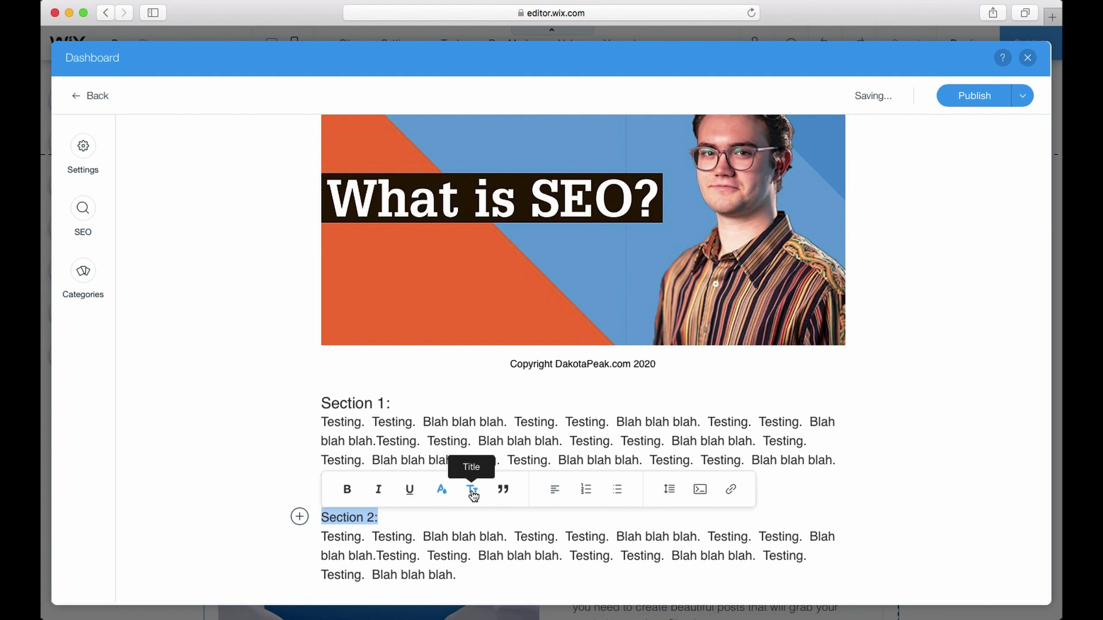
click(471, 489)
click(471, 489)
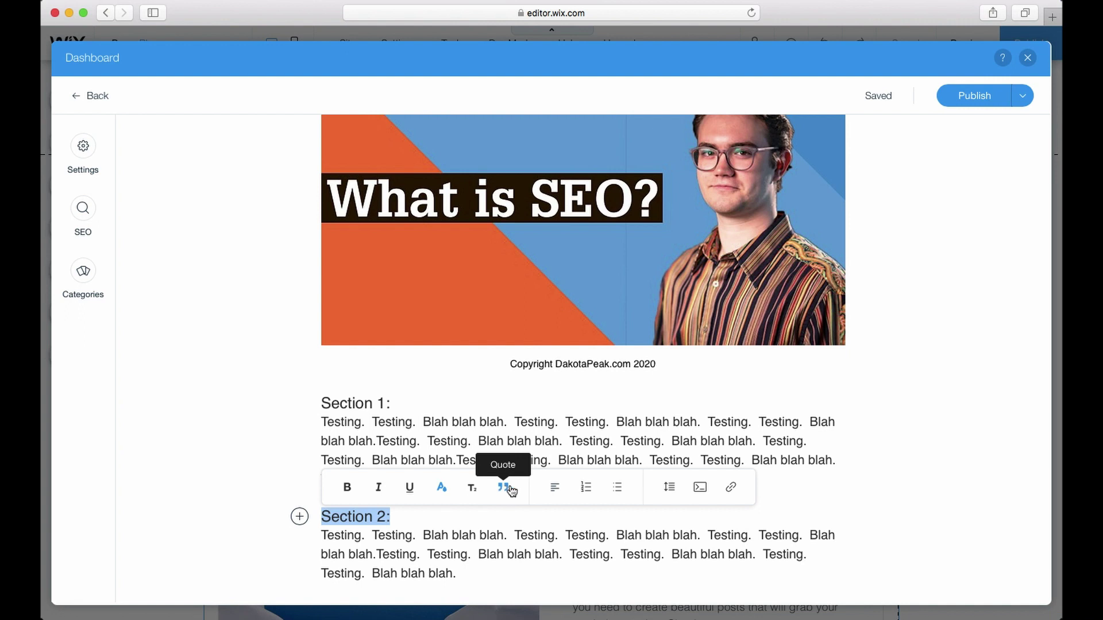
click(556, 489)
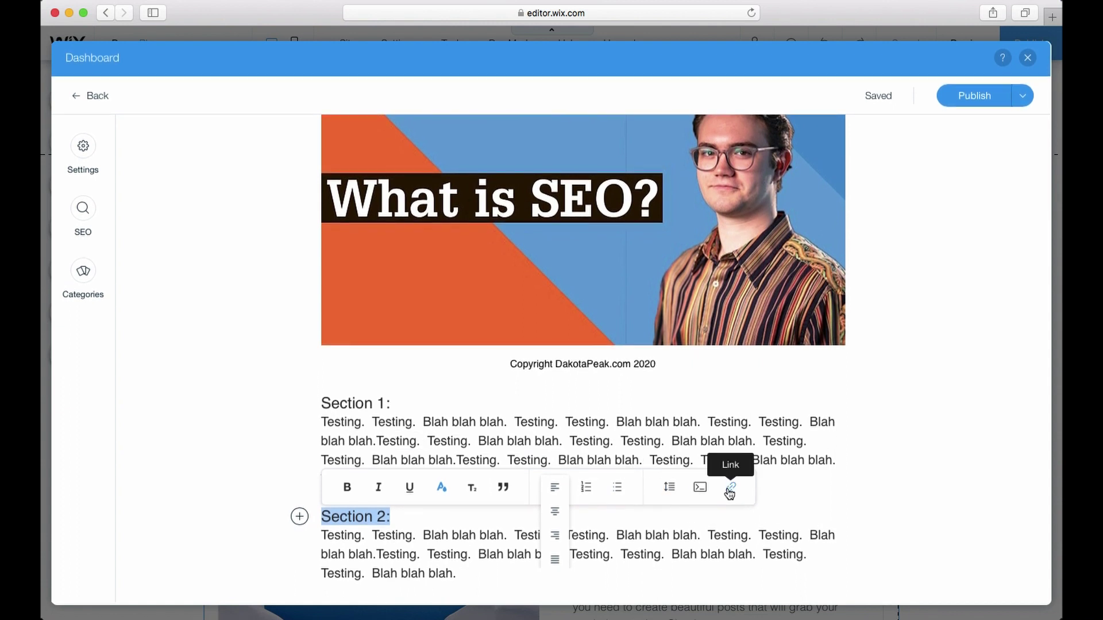
click(415, 519)
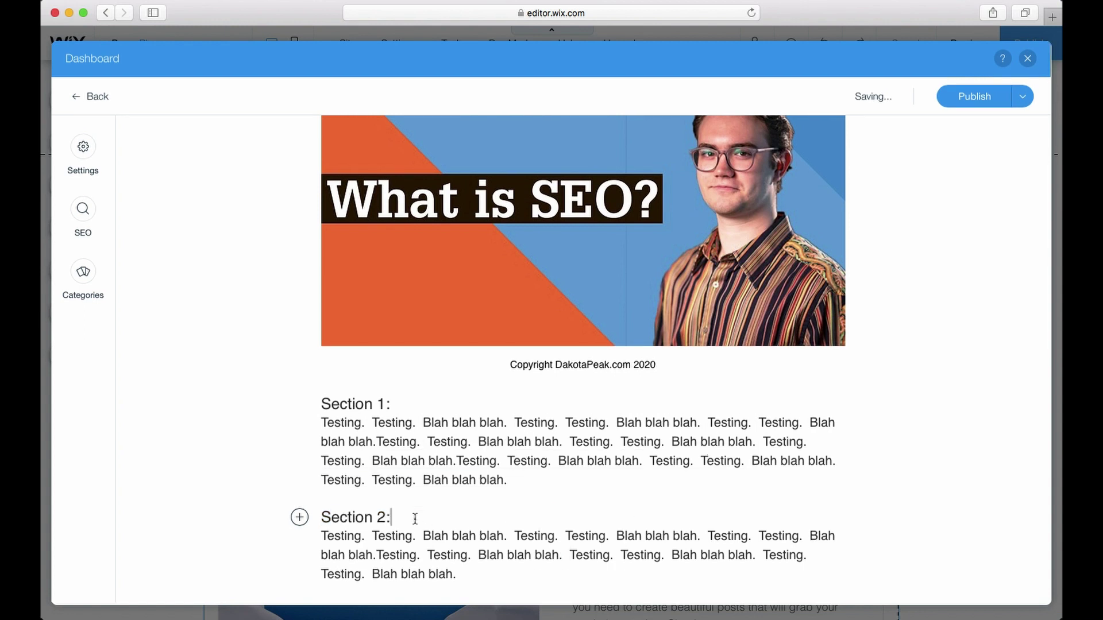
- Open the post settings and look at the site files available for replacing the cover image, without choosing one
scroll(457, 497, up, 4)
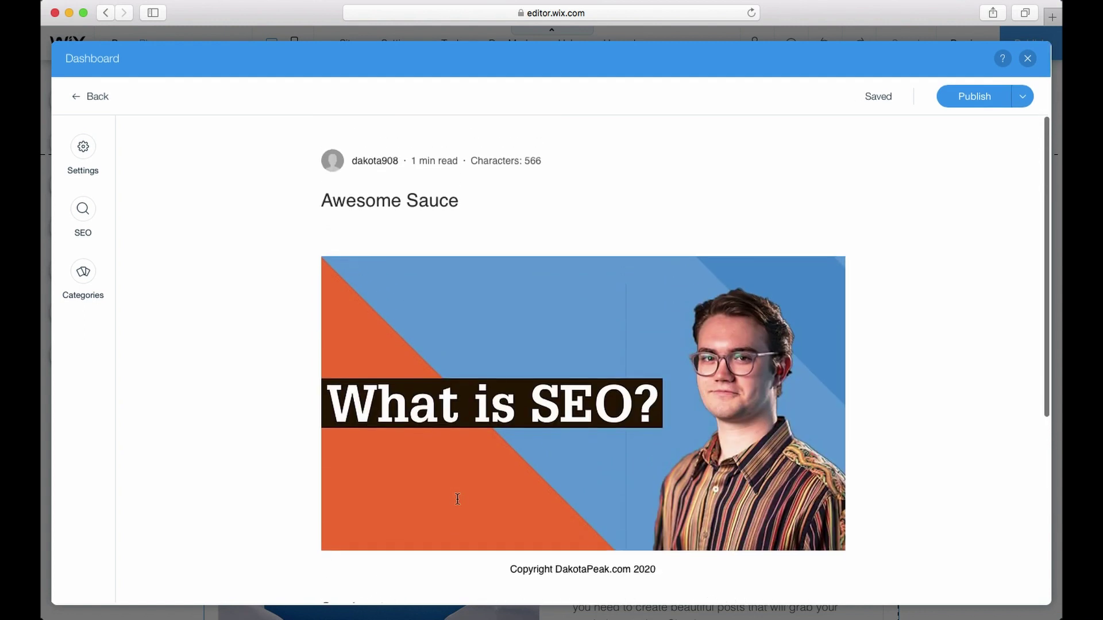
click(83, 149)
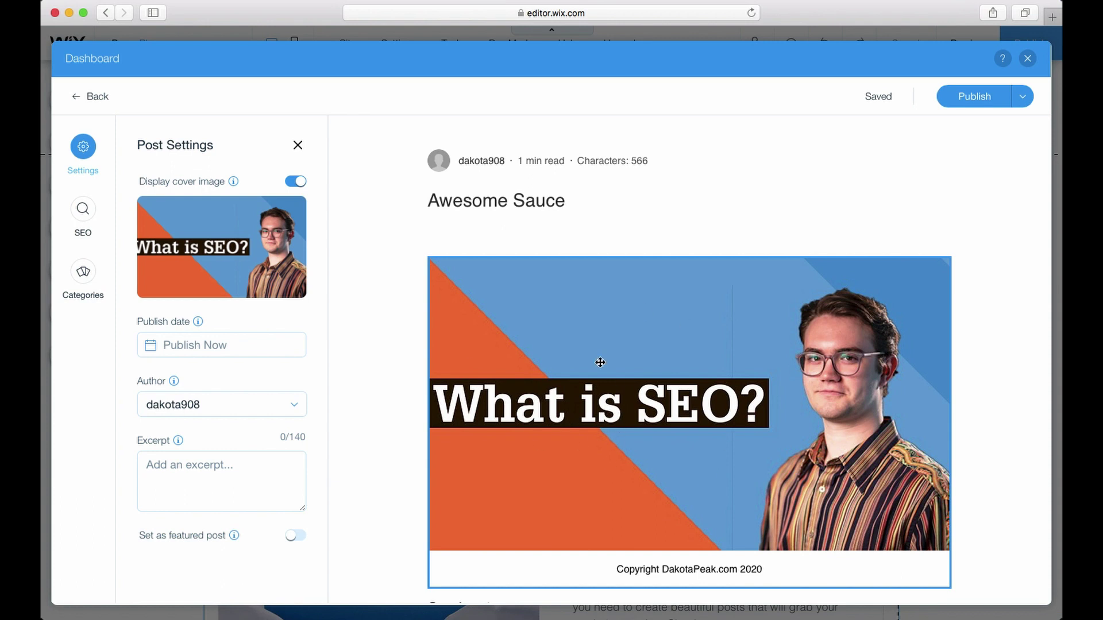
mouse_move(234, 248)
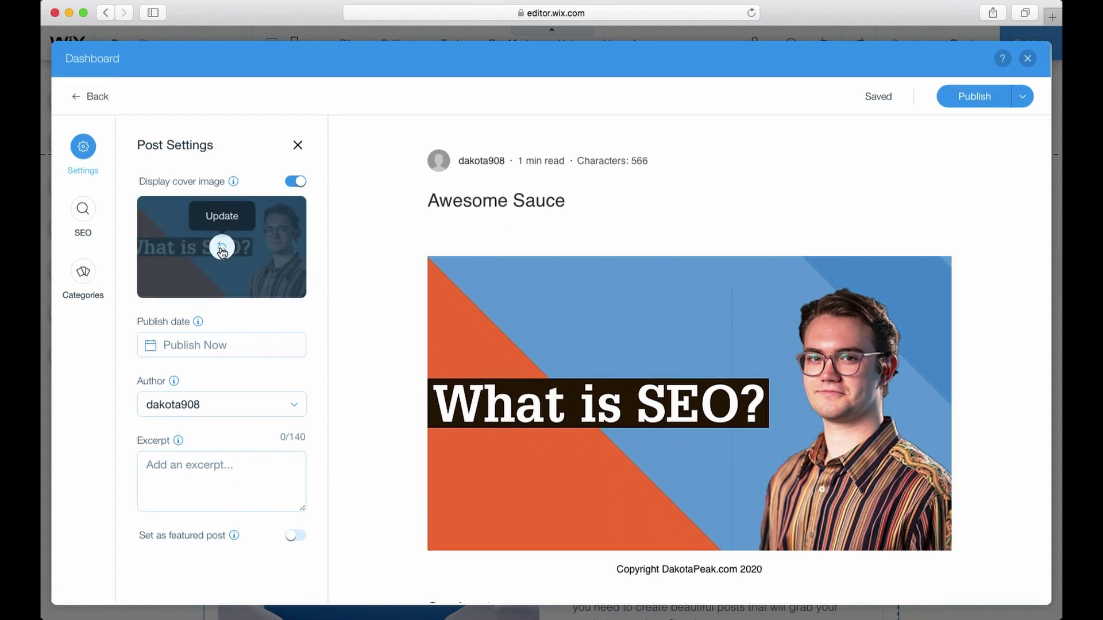
click(222, 248)
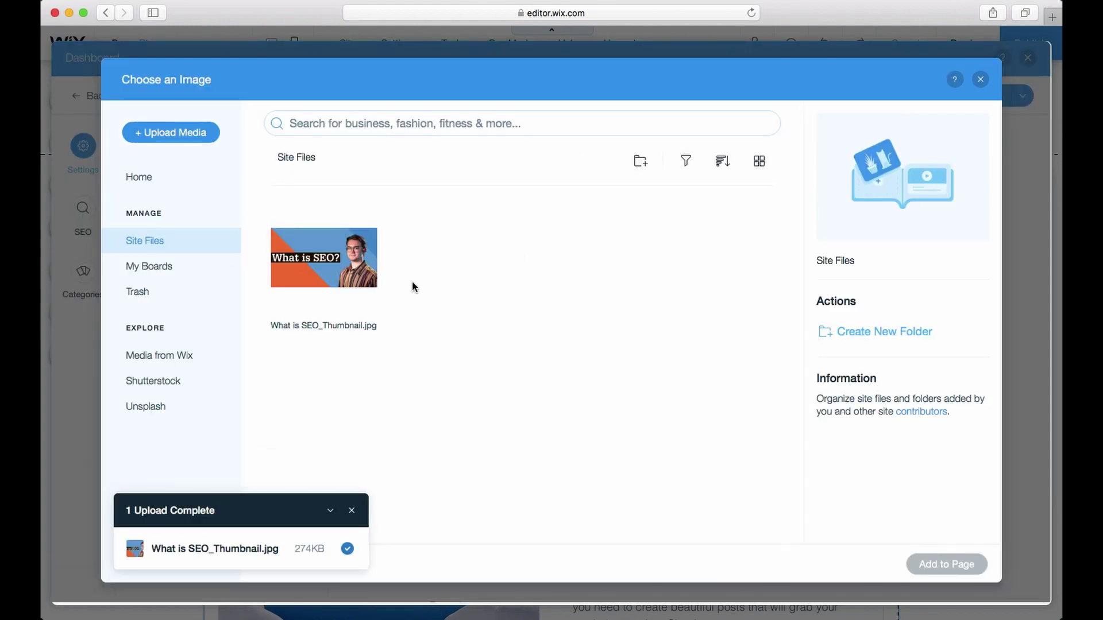
click(981, 79)
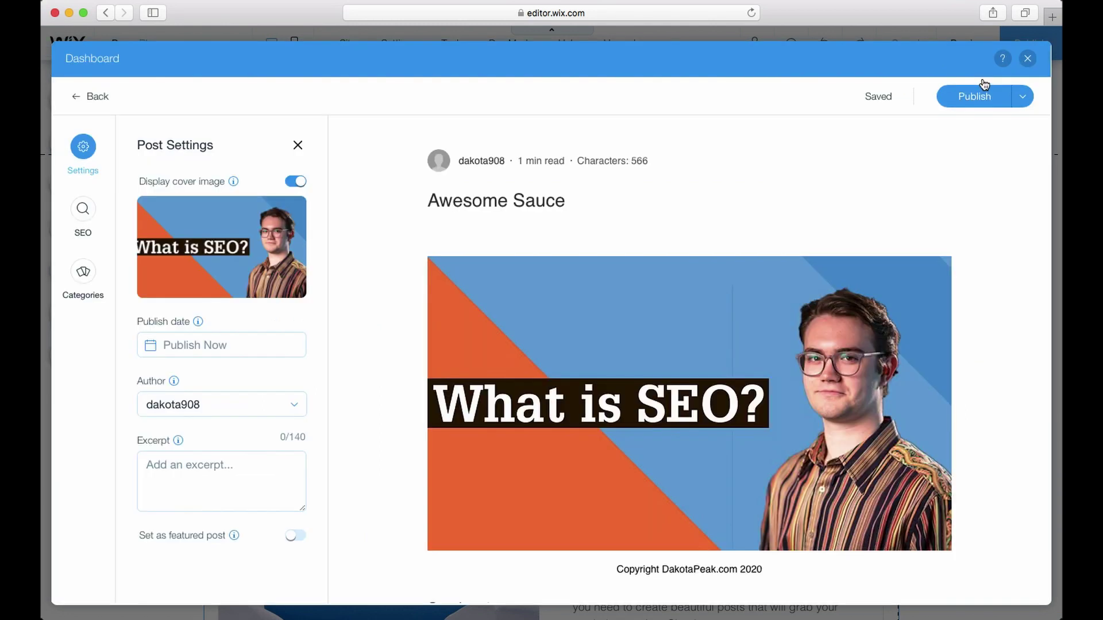
- Set the post's publish date to 07/01/2020 and check the list of available authors
click(186, 346)
click(145, 384)
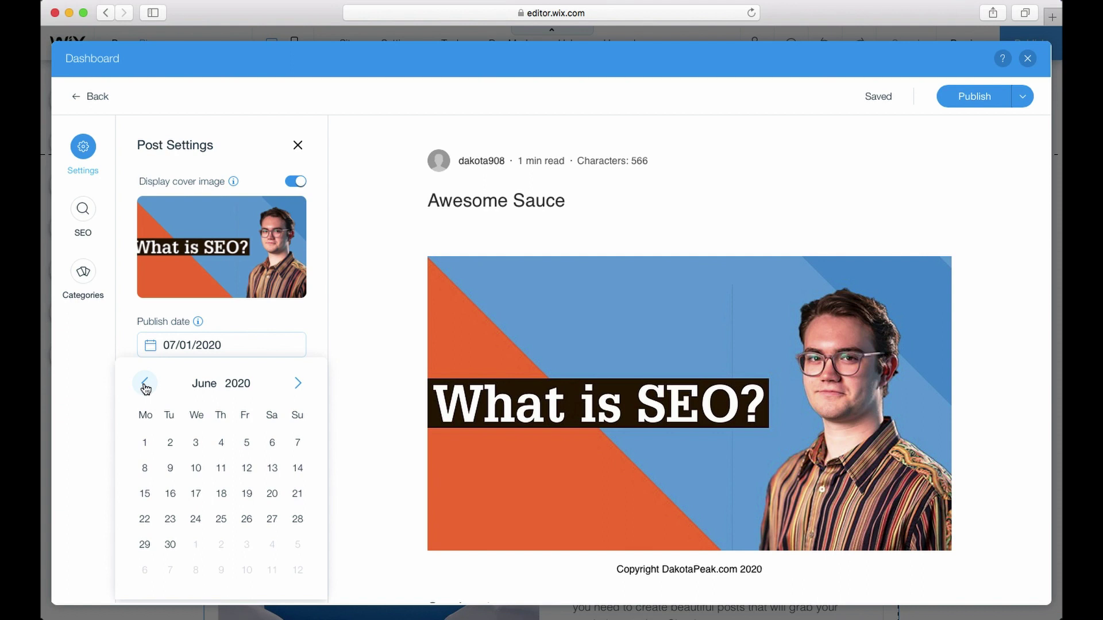
click(233, 319)
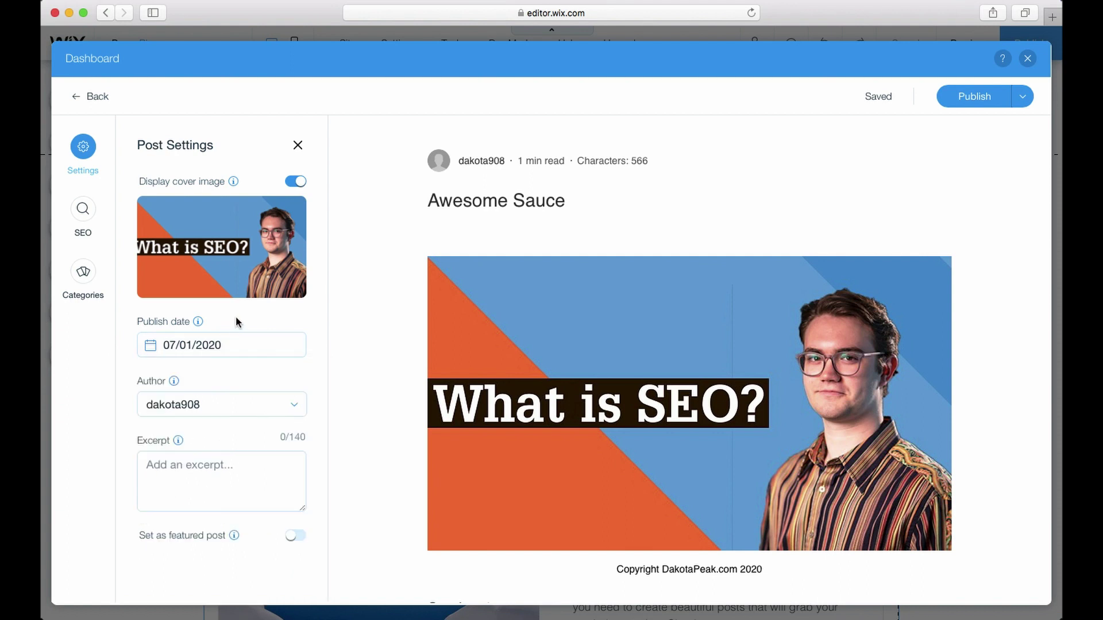
click(206, 404)
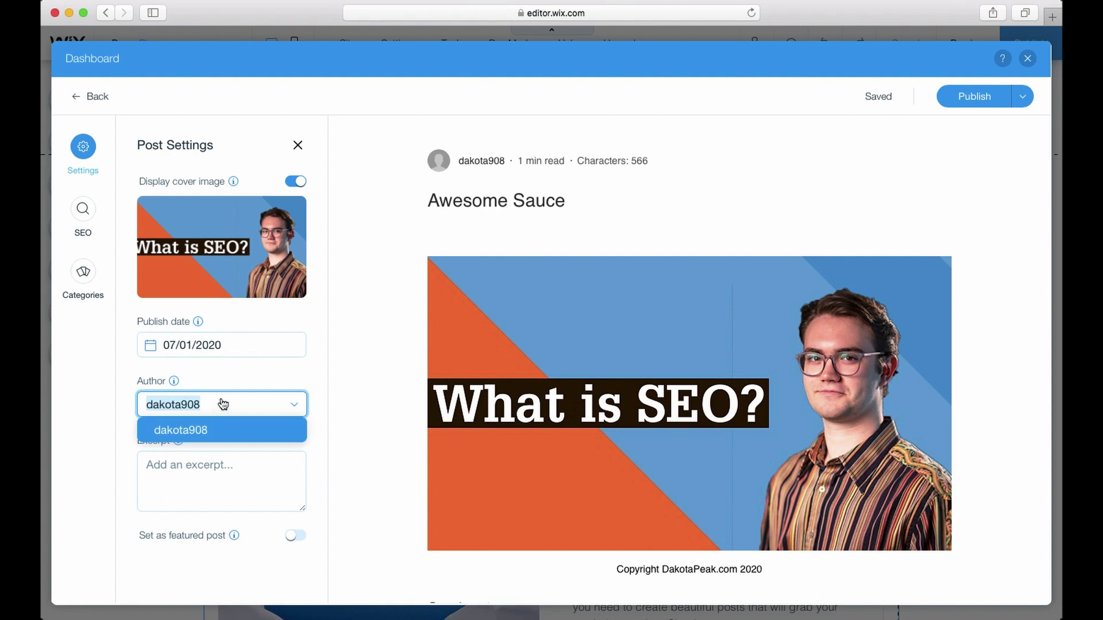
click(217, 382)
- Fill in the post excerpt with "Testing. Testing. Blah blah blah." repeated three times
click(198, 483)
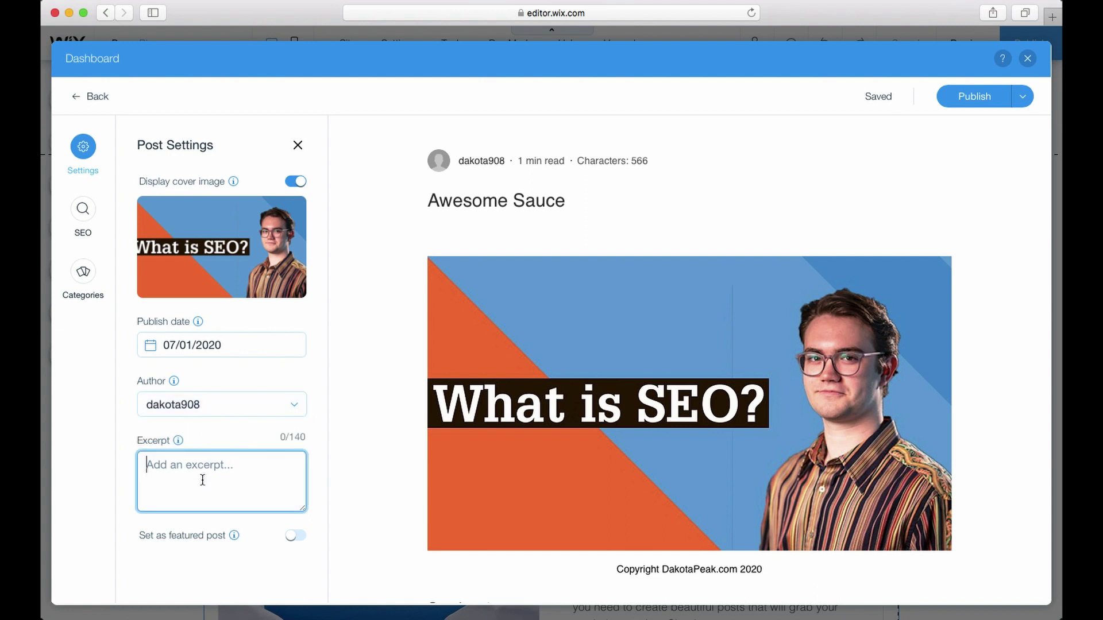
scroll(232, 416, down, 2)
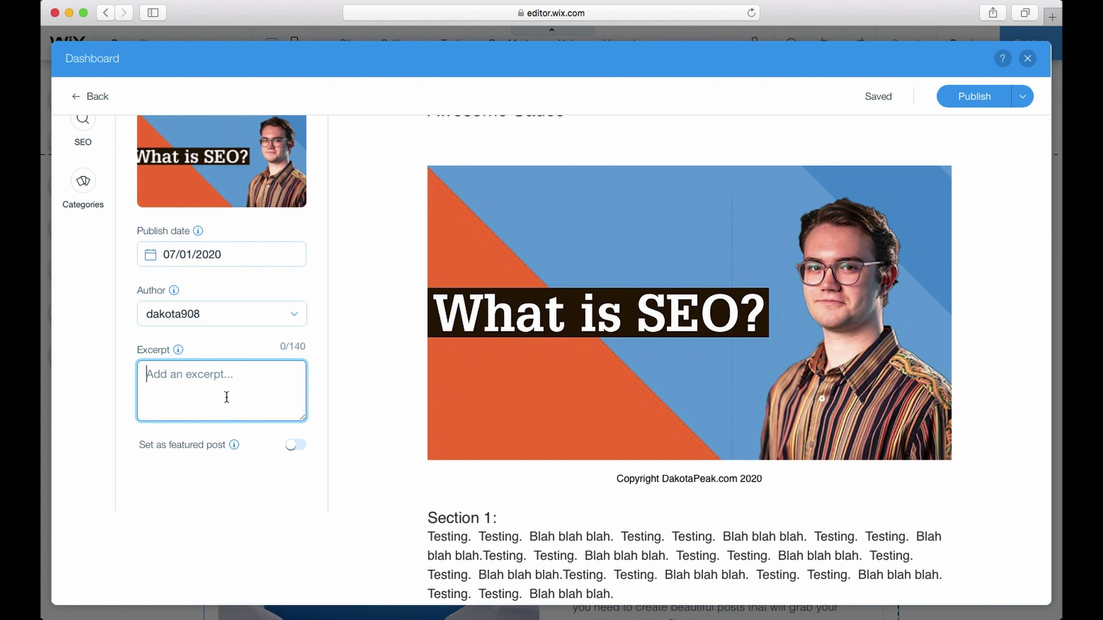
scroll(226, 397, up, 2)
text(Testing.  Testing.  Blah blah blah.  Testing.  Testing.  Blah blah blah.  Testing.  Testing.  Blah blah blah.)
scroll(235, 480, down, 2)
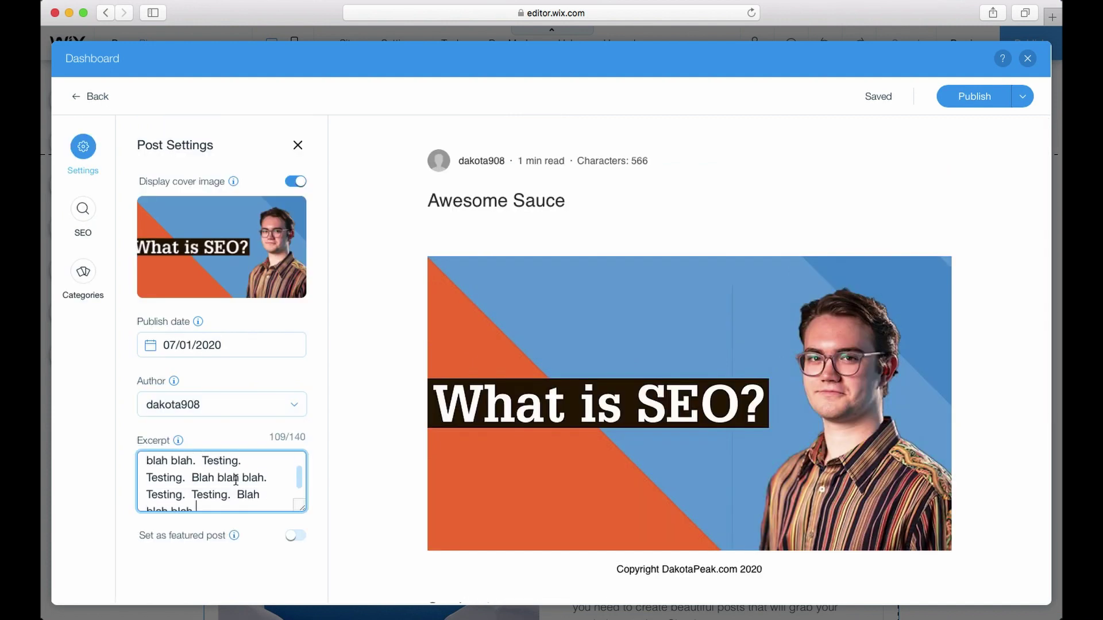
- Set the post's URL slug to "SEO-Tutorial" in the SEO settings
scroll(236, 480, down, 1)
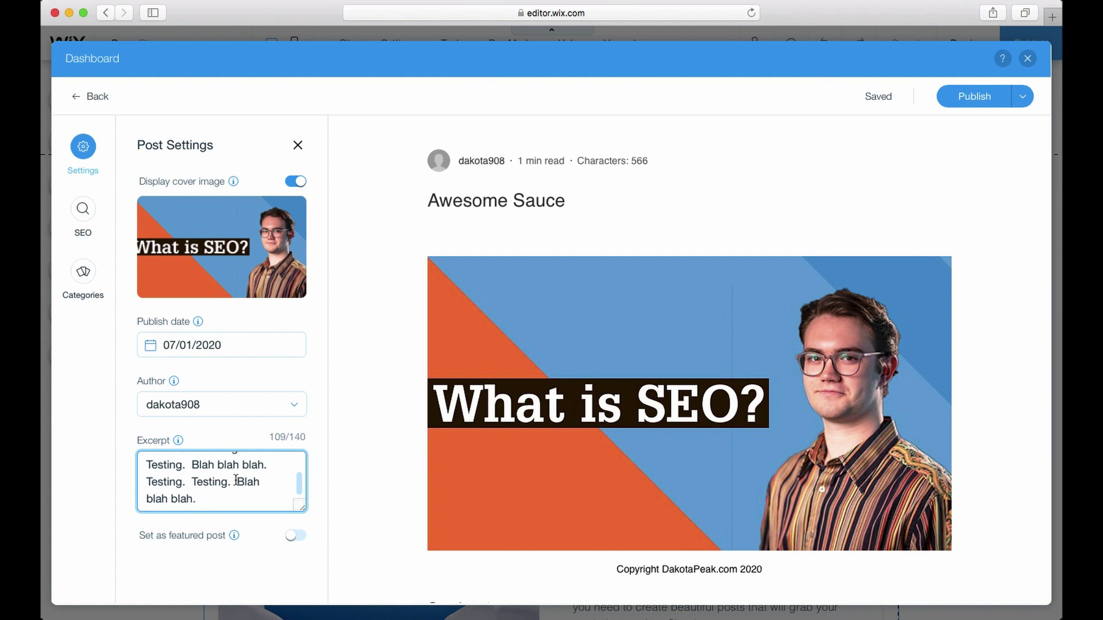
click(85, 209)
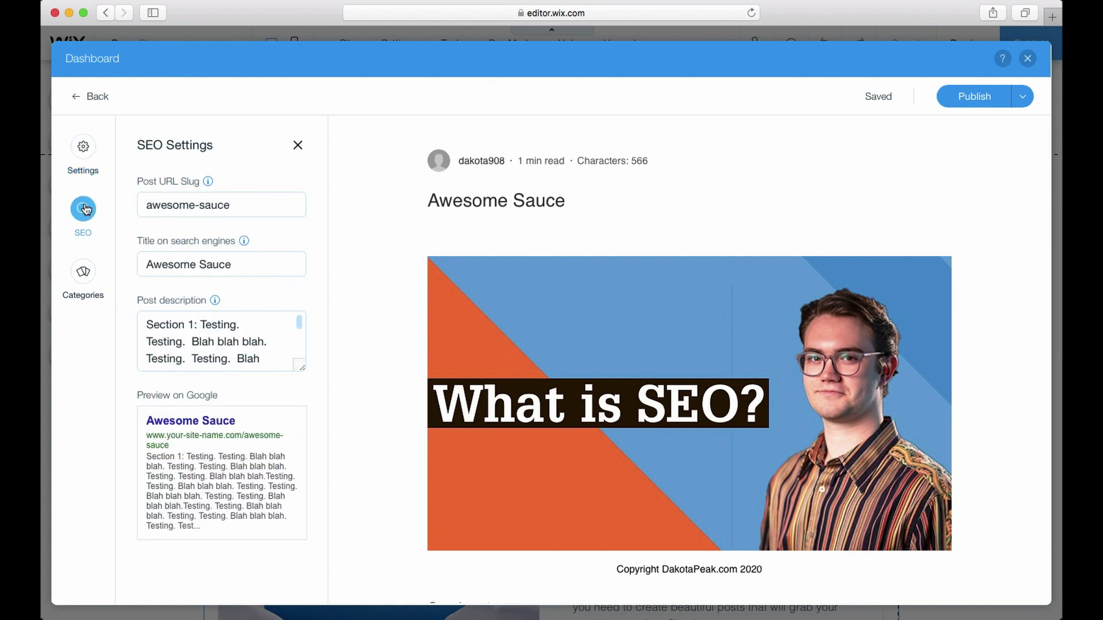
click(258, 207)
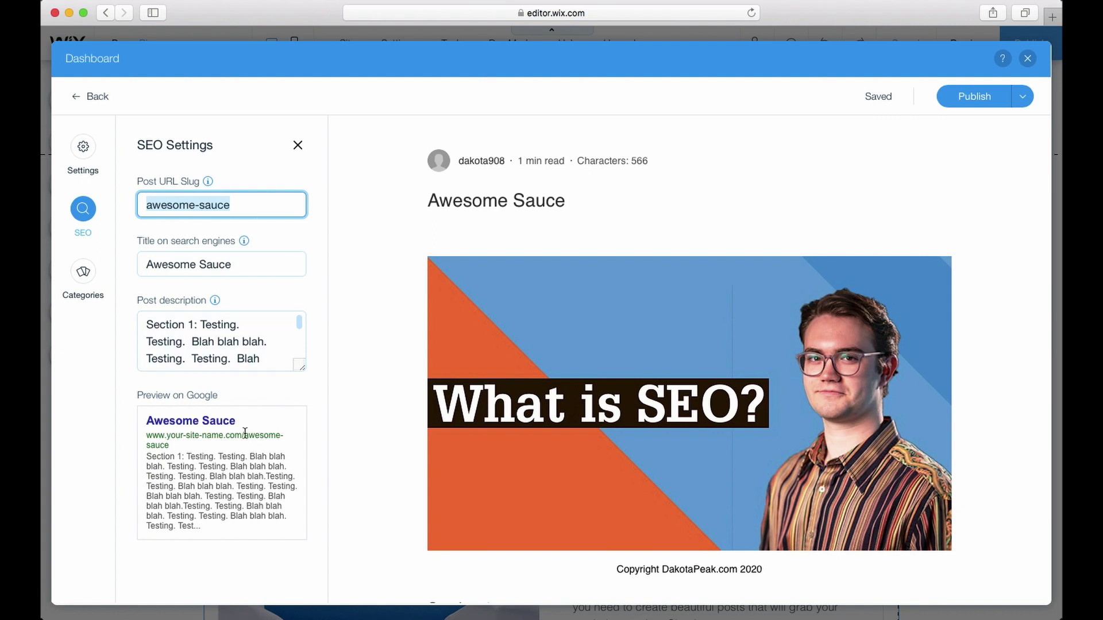
drag(244, 437, 244, 444)
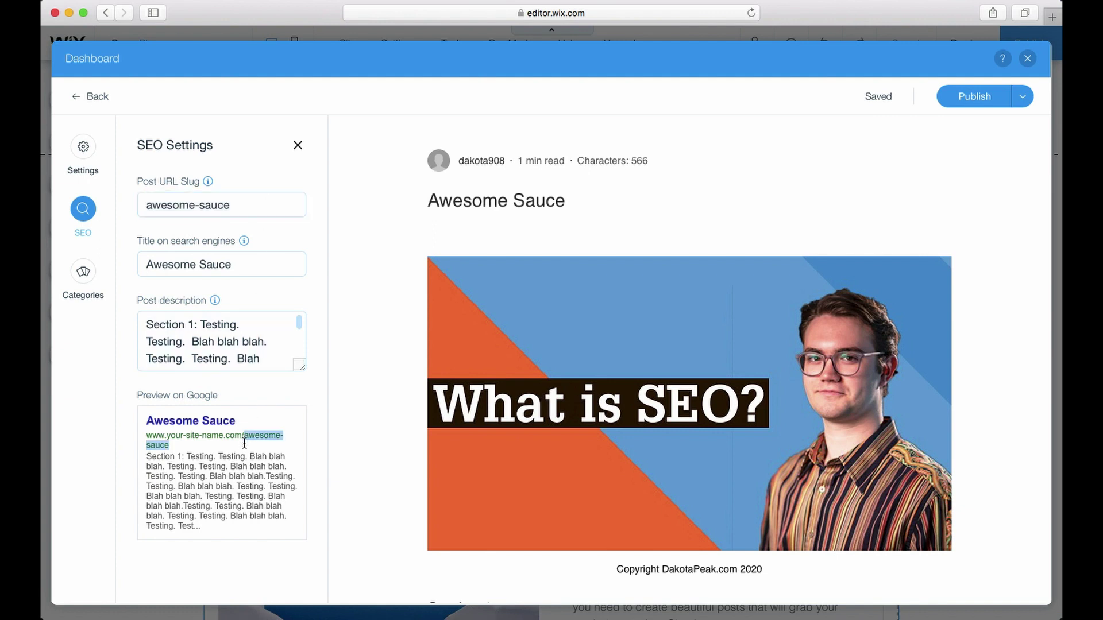
click(246, 438)
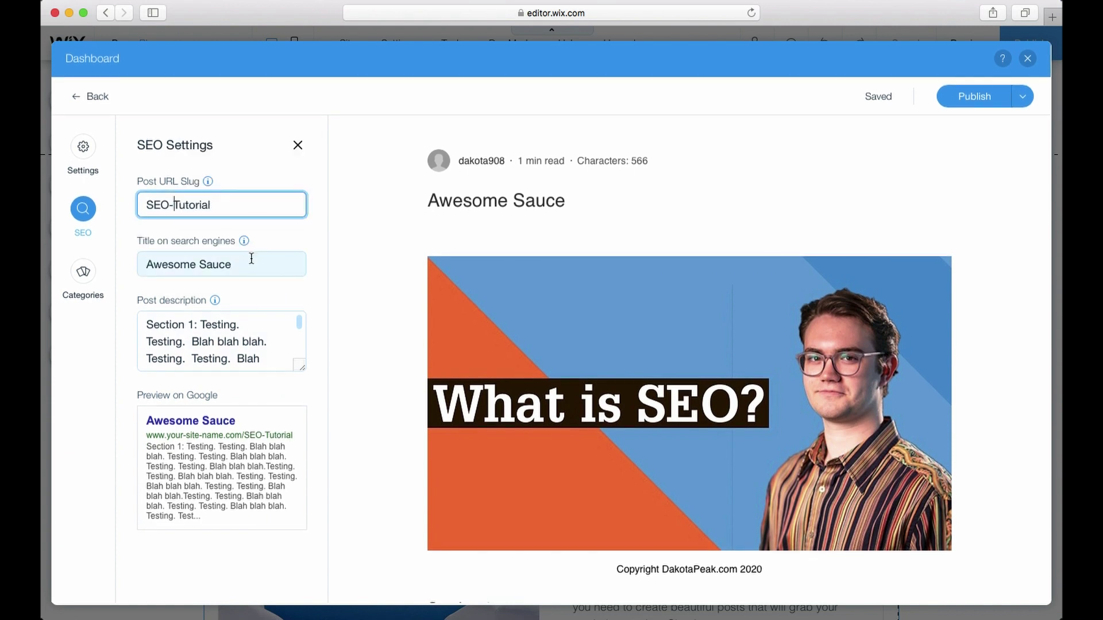
- Examine the post's search-engine title and how the title and URL appear in the Google preview
click(247, 267)
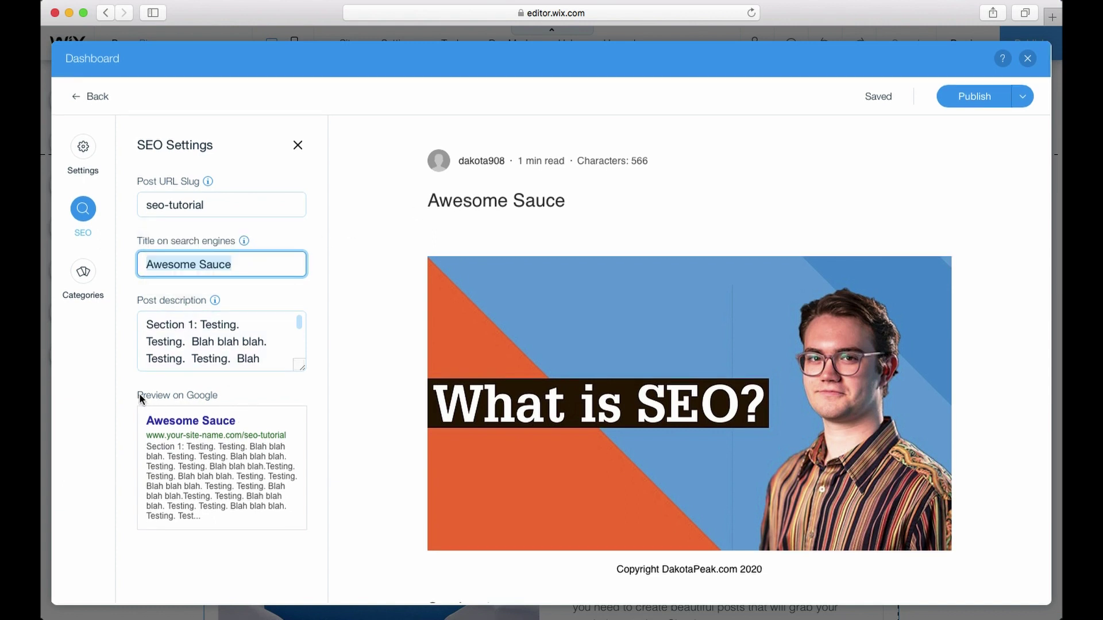
drag(148, 423, 253, 420)
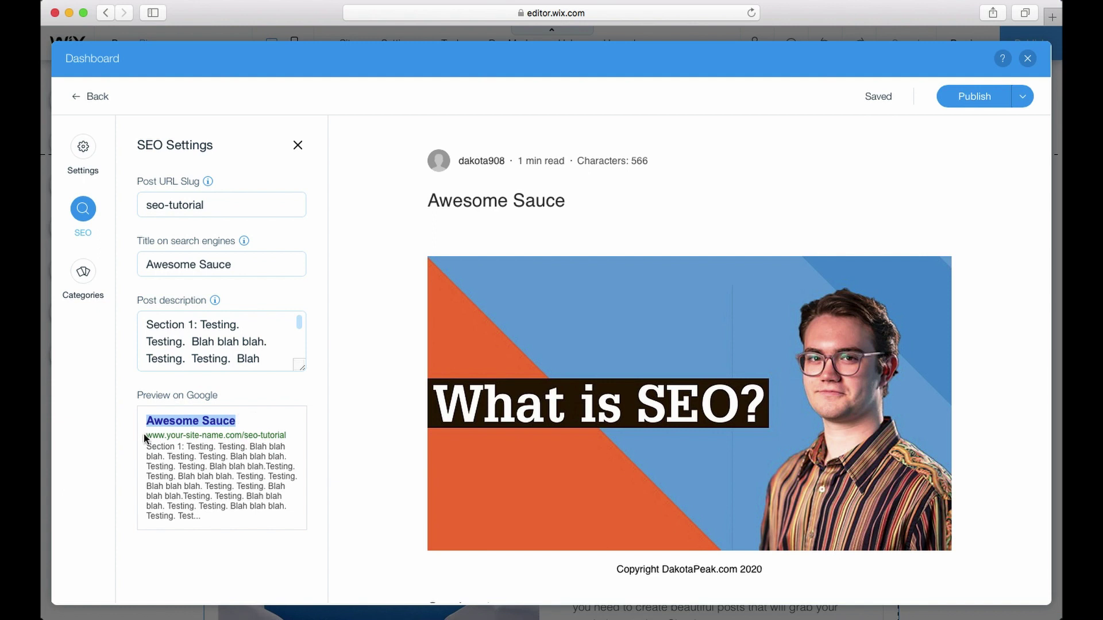
drag(144, 439, 290, 437)
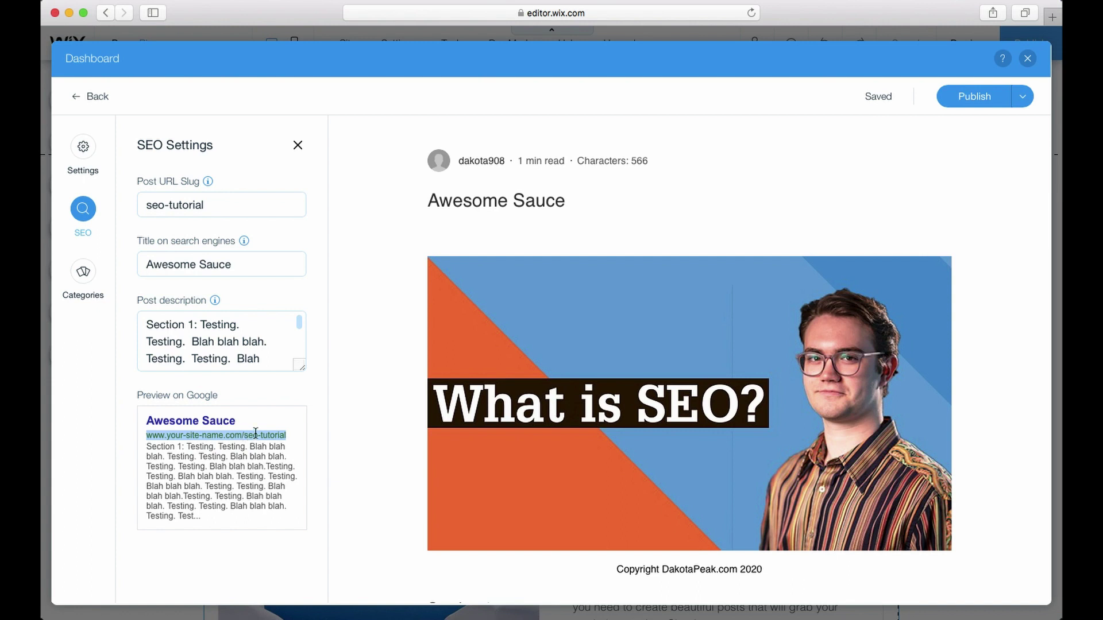
- Replace the SEO post description with "Testing. Testing. Blah blah blah." repeated three times and compare it with the excerpt
click(268, 357)
key(super+a)
text(Testing.  Testing.  Blah blah blah.  Testing.  Testing.  Blah blah blah.)
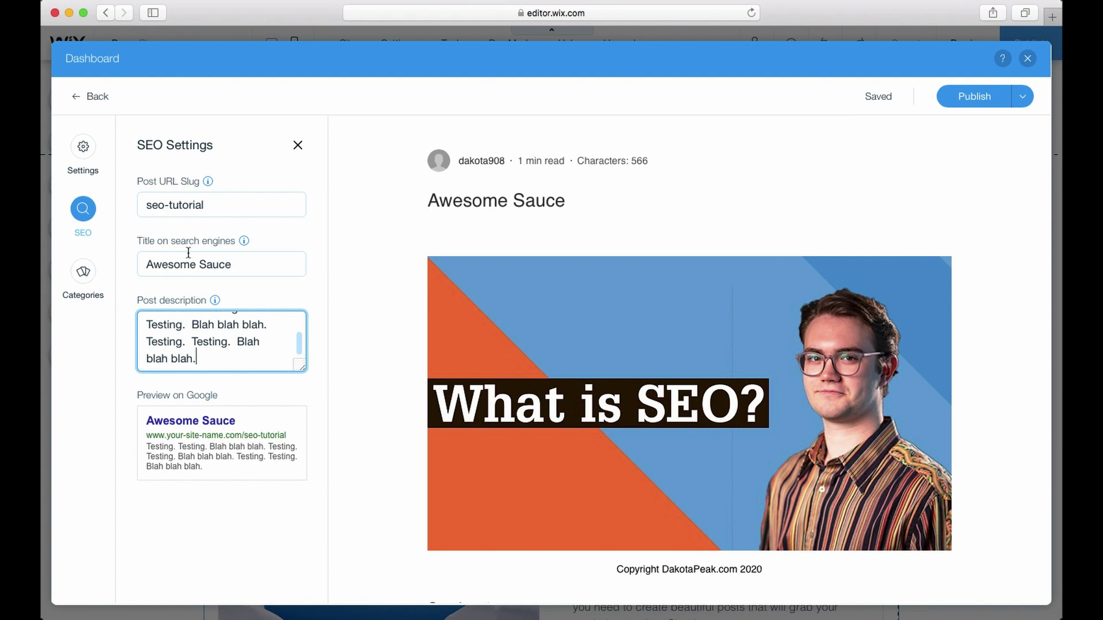
click(83, 147)
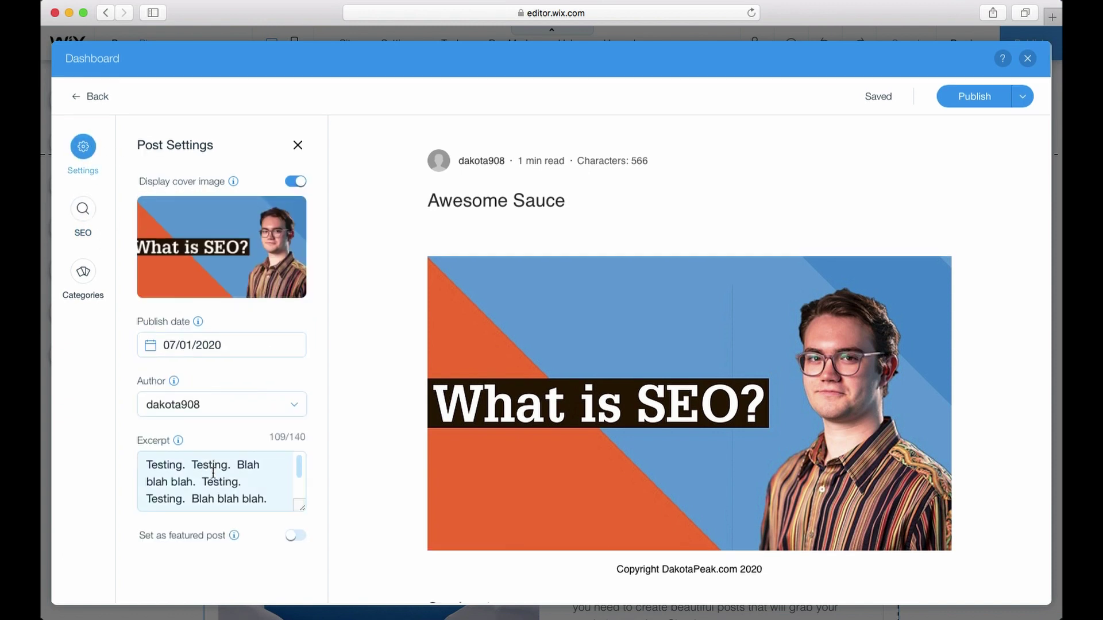
click(83, 209)
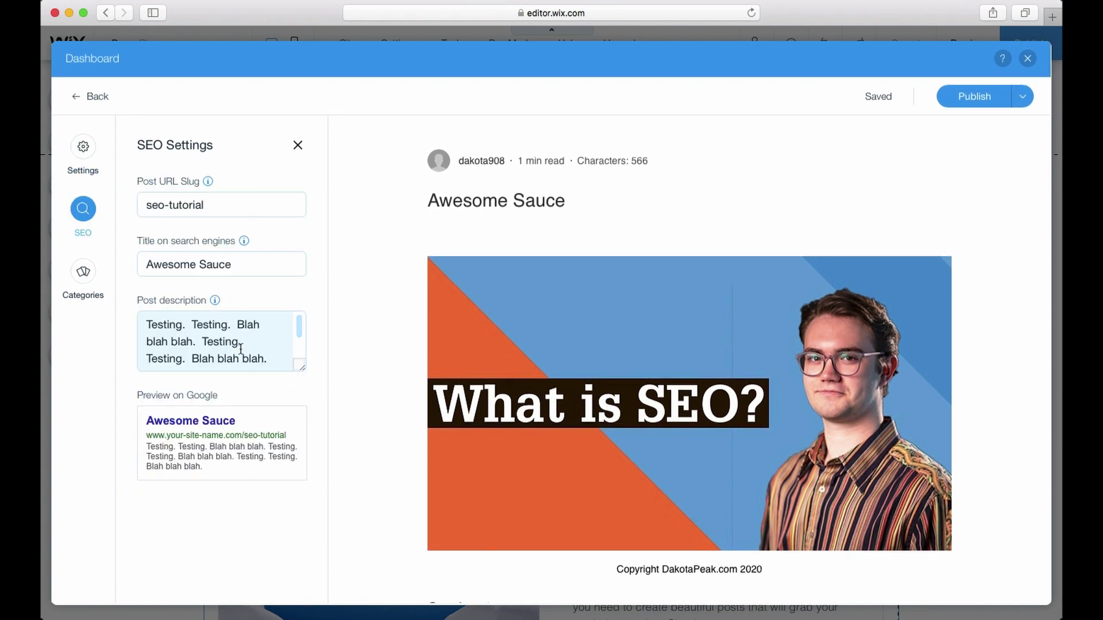
- Create a blog category named "SEO" and assign it to the post
click(89, 272)
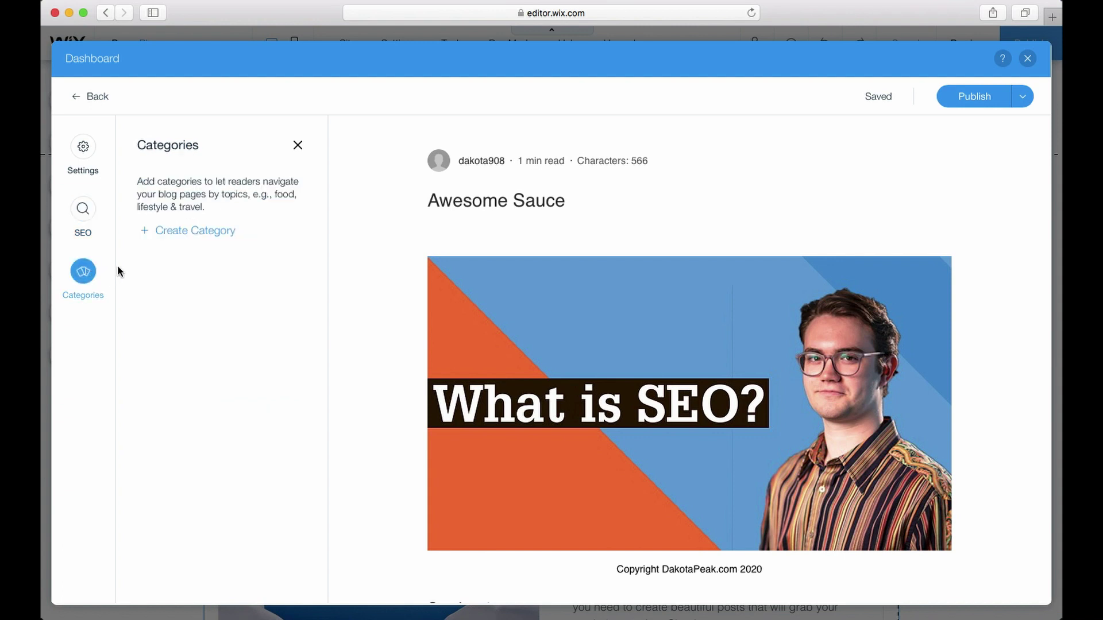
click(193, 232)
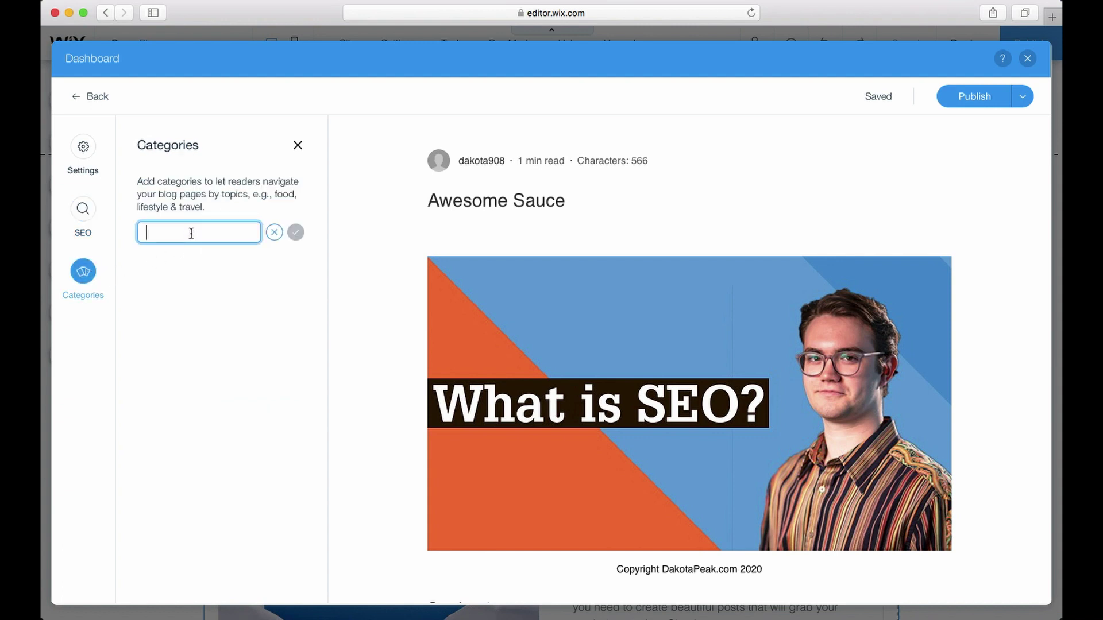
text(SEO)
click(295, 232)
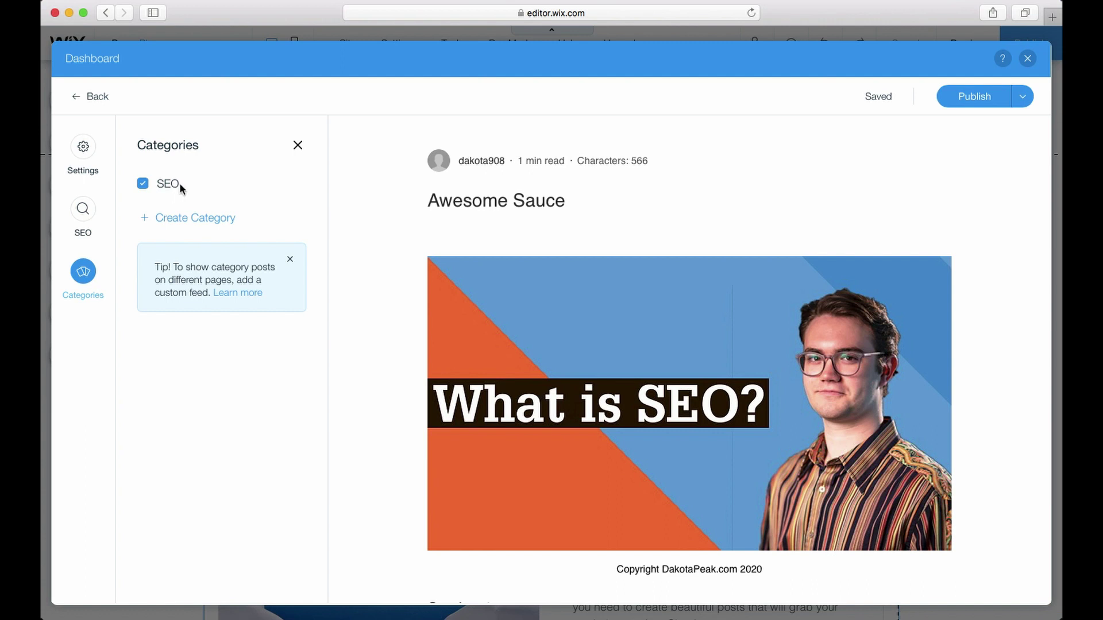
- Publish the blog post and check it in the list of published posts
scroll(729, 353, down, 5)
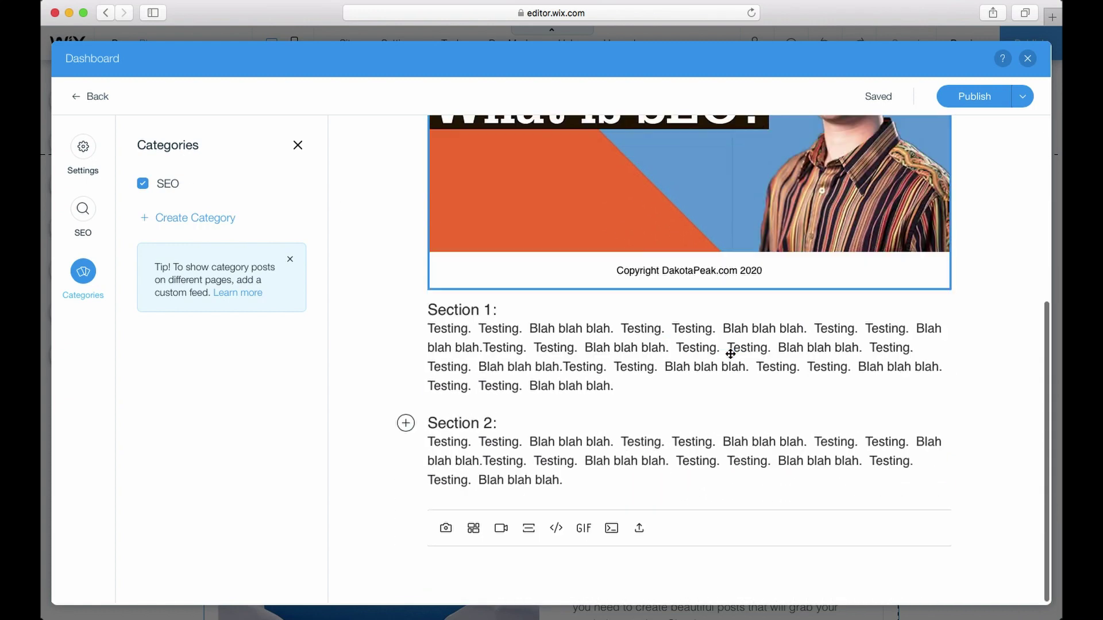
scroll(730, 354, up, 5)
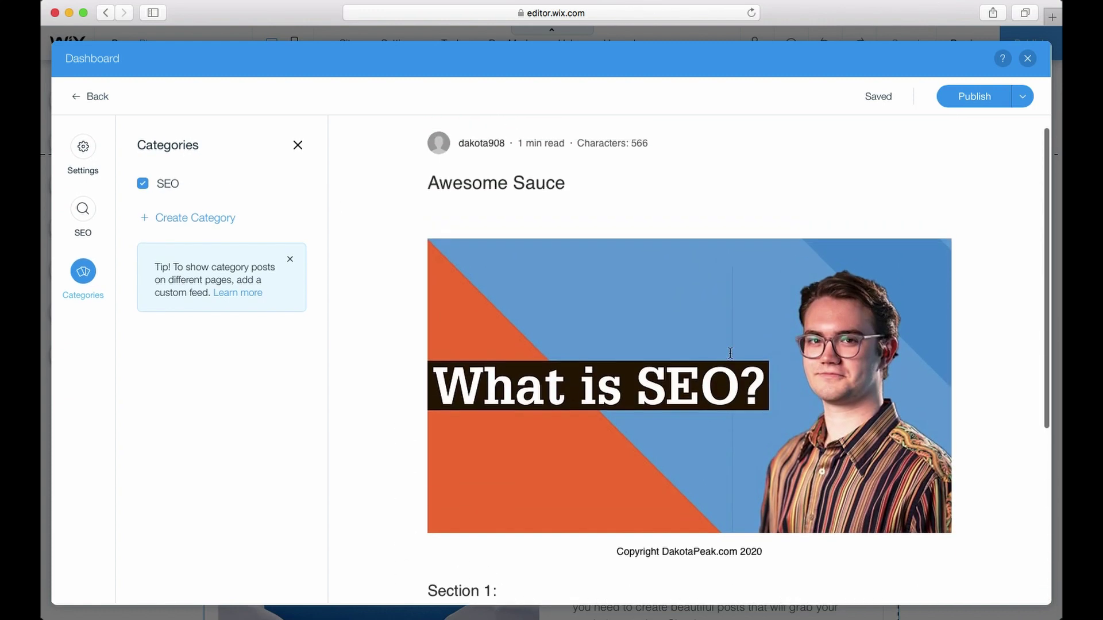
scroll(730, 353, up, 1)
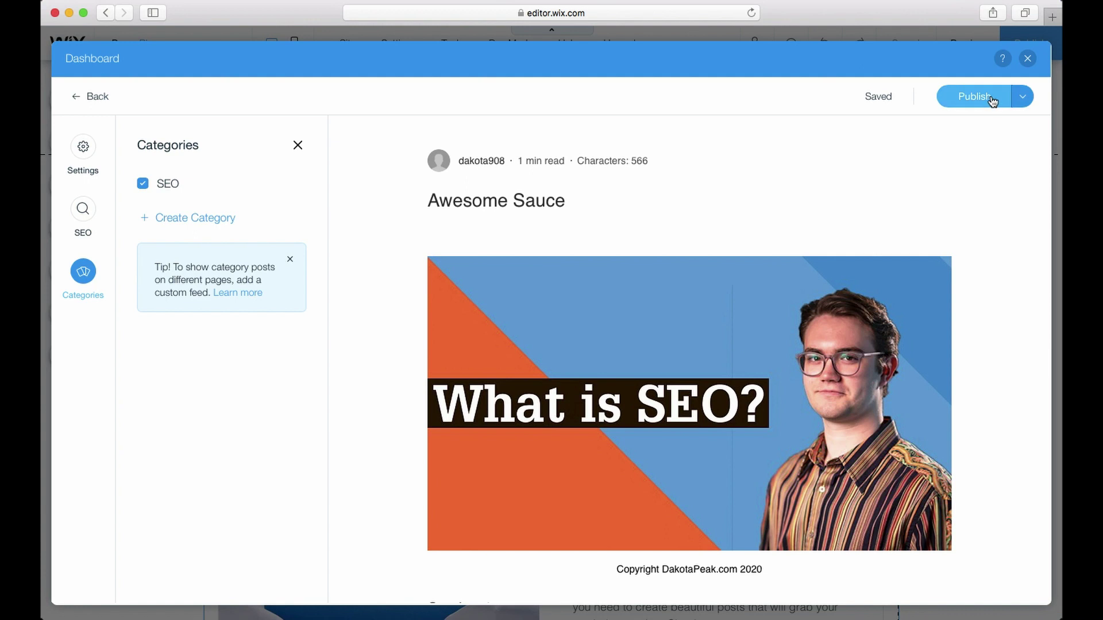
click(1022, 97)
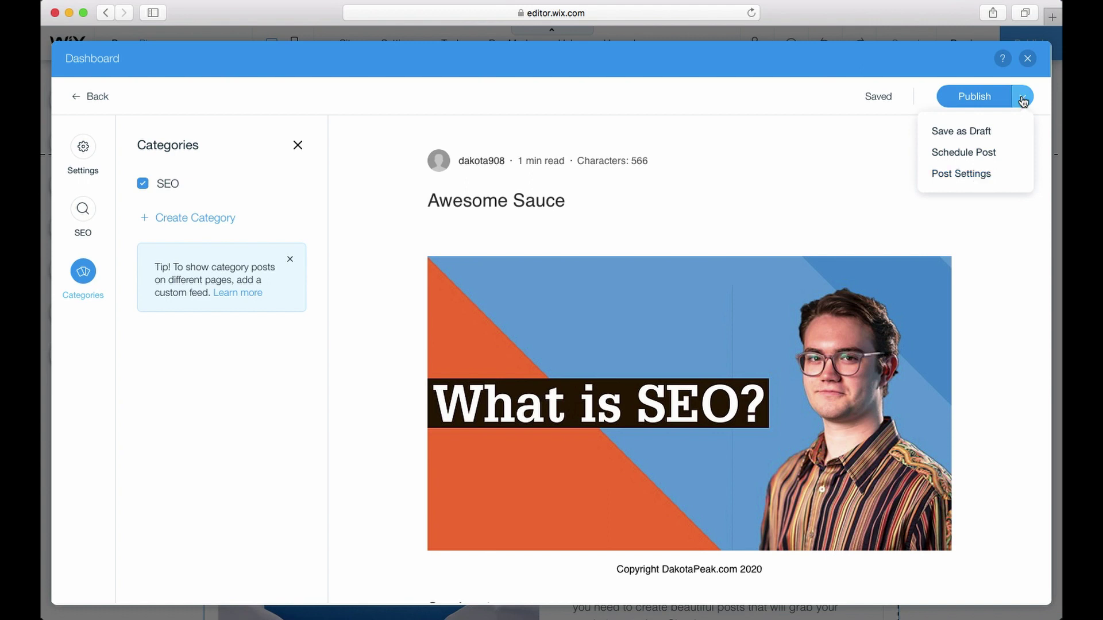
click(970, 99)
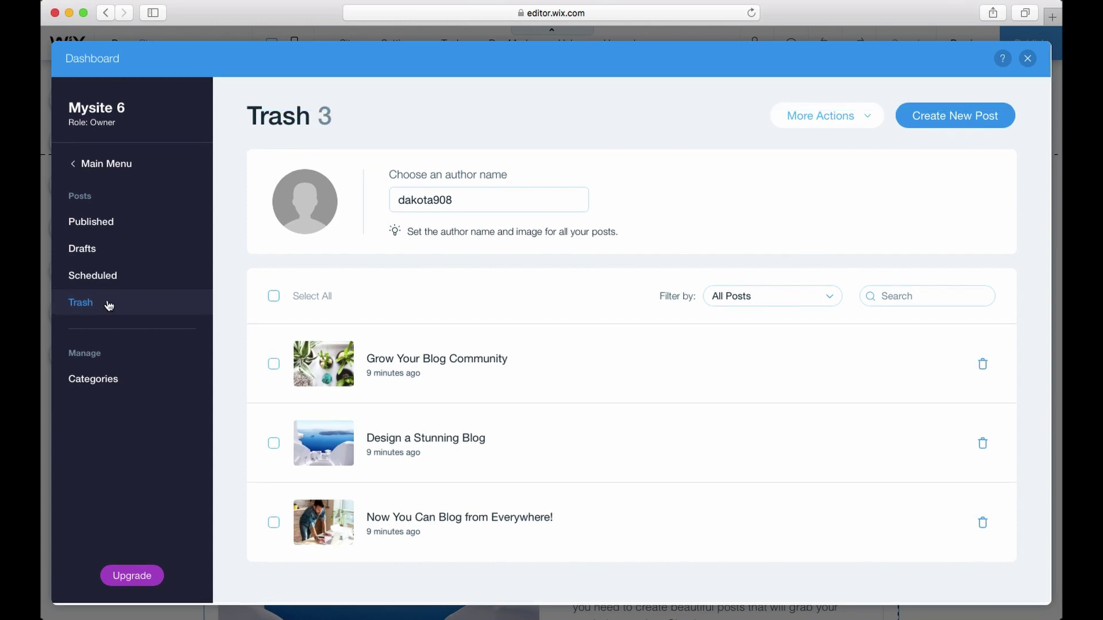
click(121, 230)
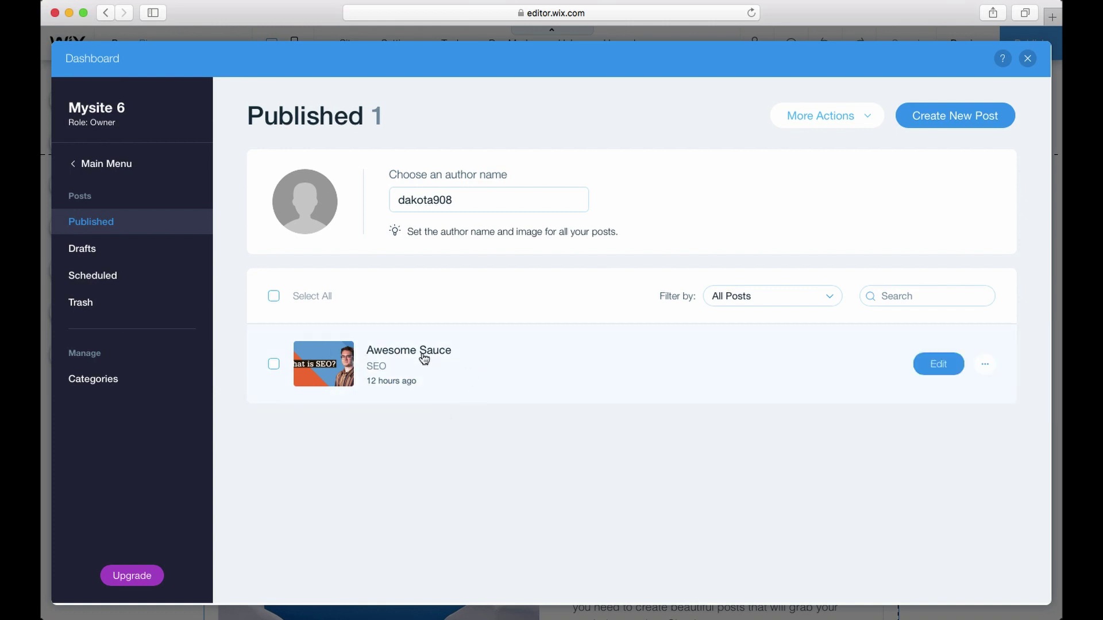
click(1027, 59)
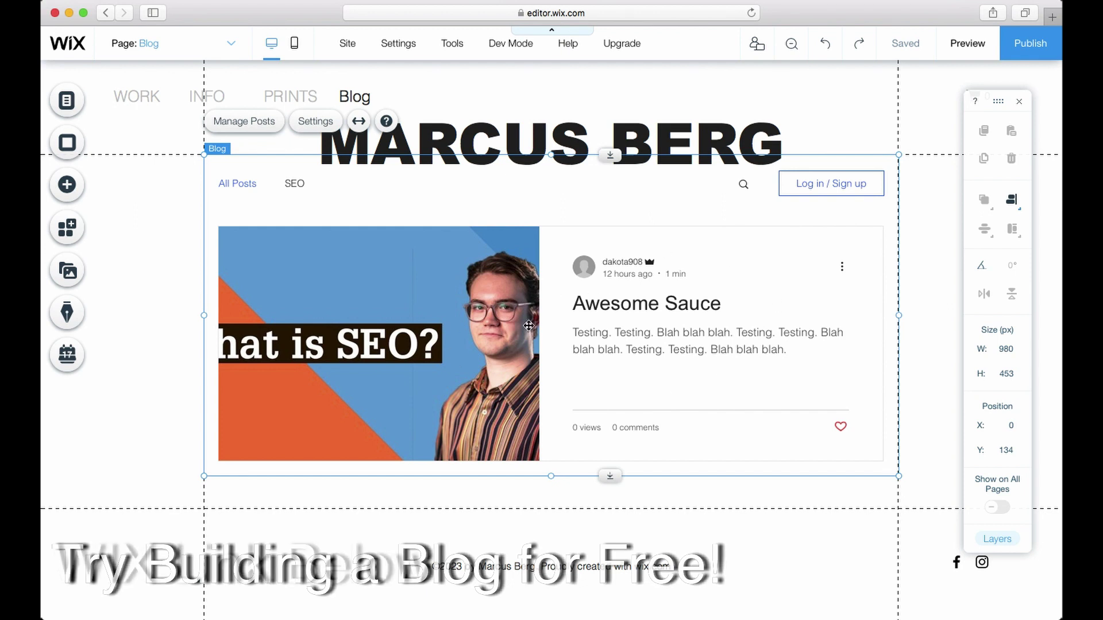
- Preview the site and read through the published "Awesome Sauce" post
click(971, 49)
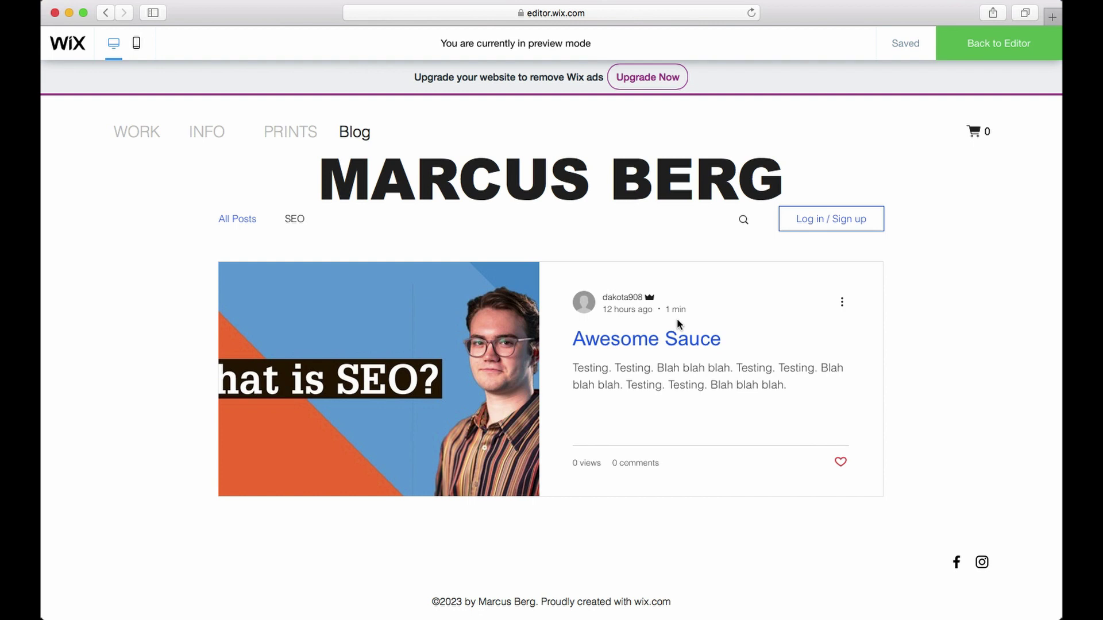
click(610, 342)
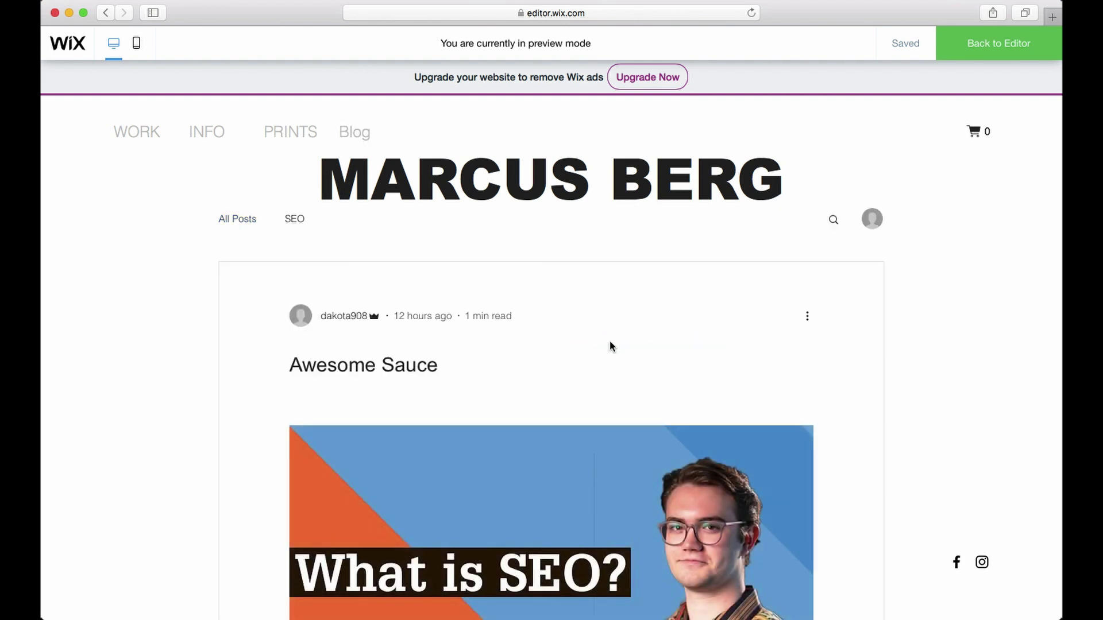
scroll(609, 346, down, 6)
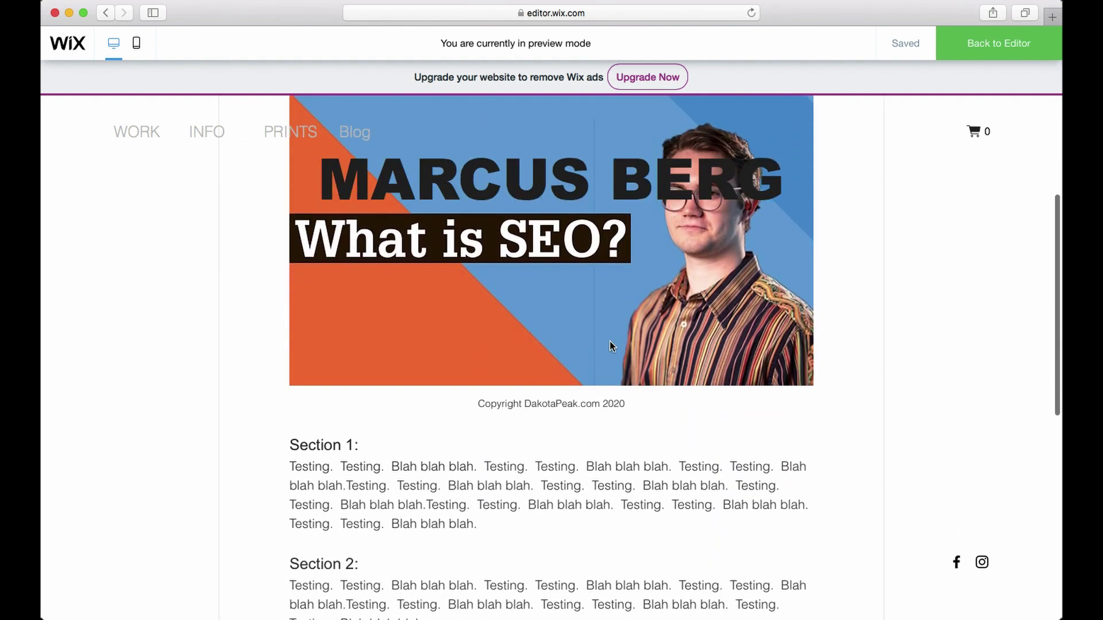
scroll(609, 341, down, 6)
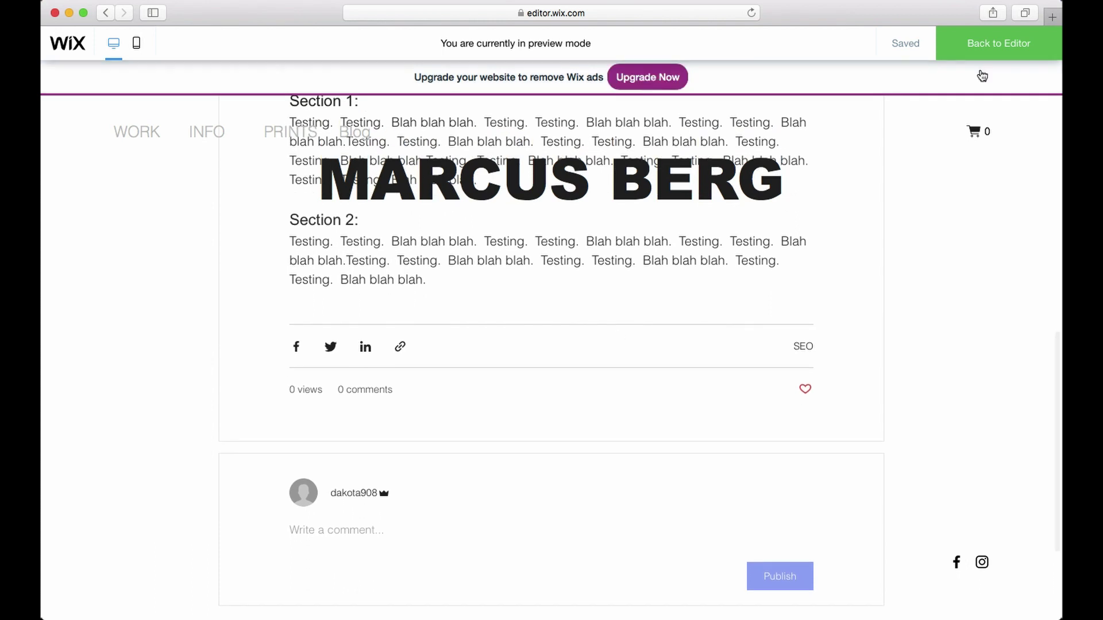
click(999, 53)
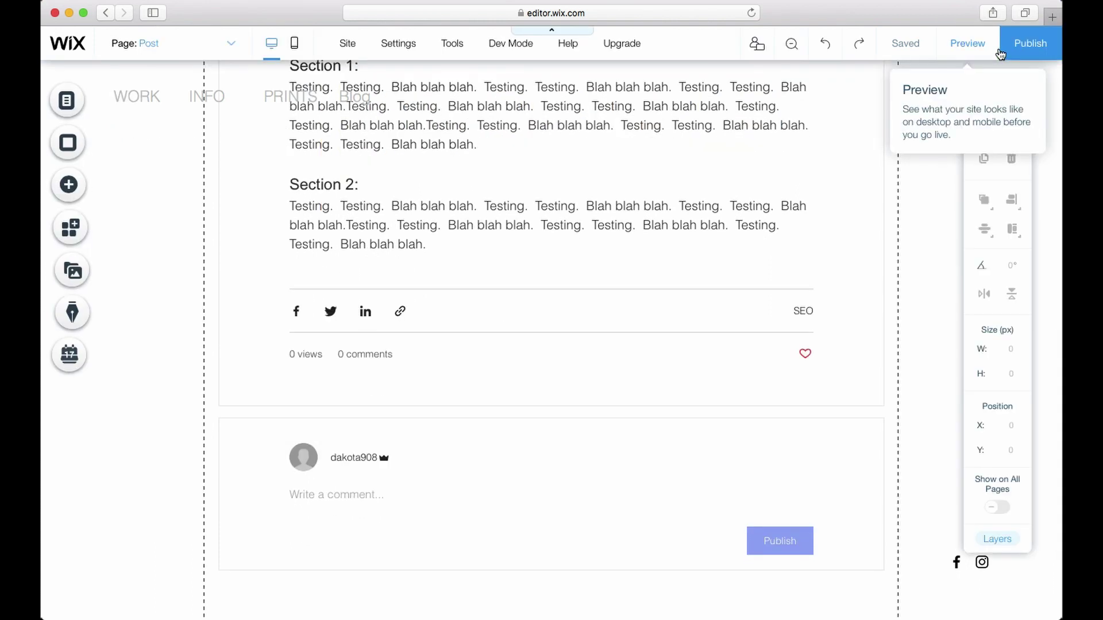
- Return to the main Blog page in the editor and open the blog feed's settings
click(223, 50)
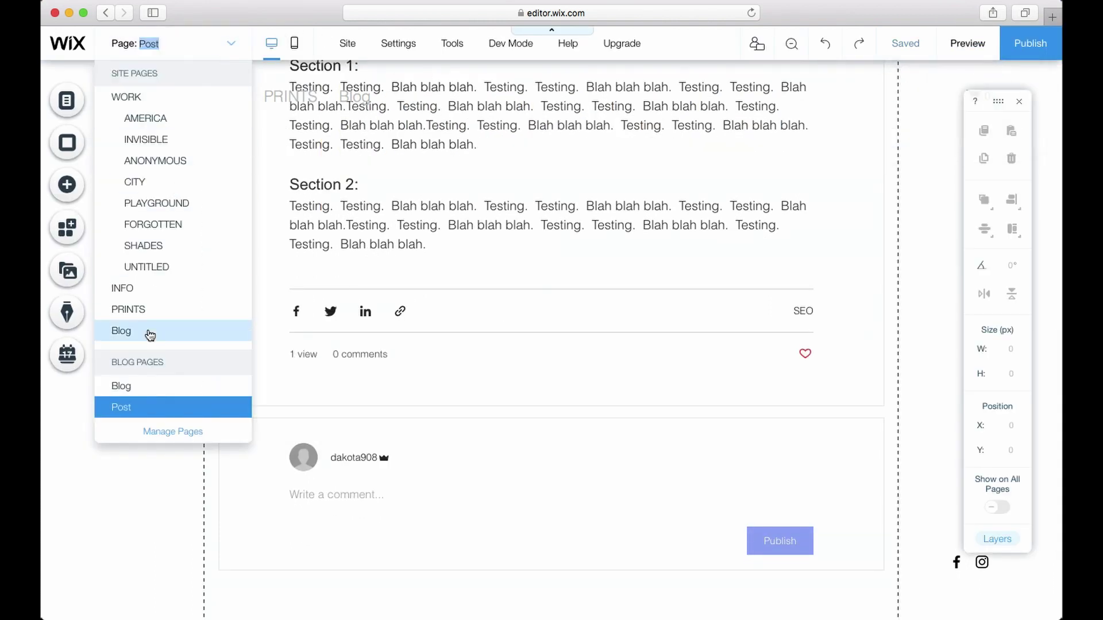
click(136, 386)
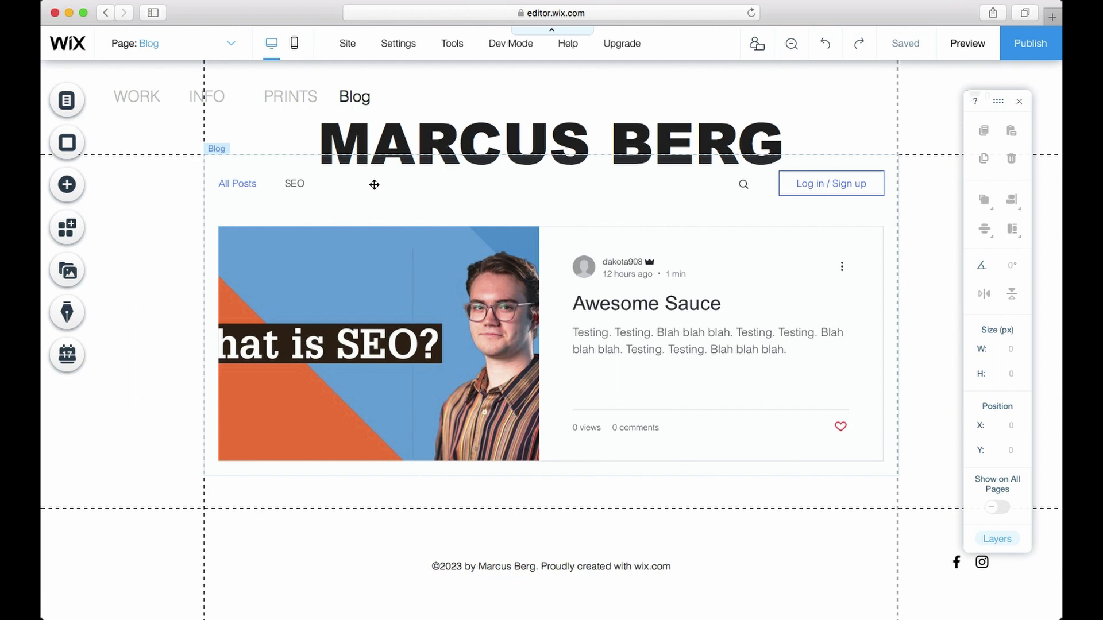
click(374, 184)
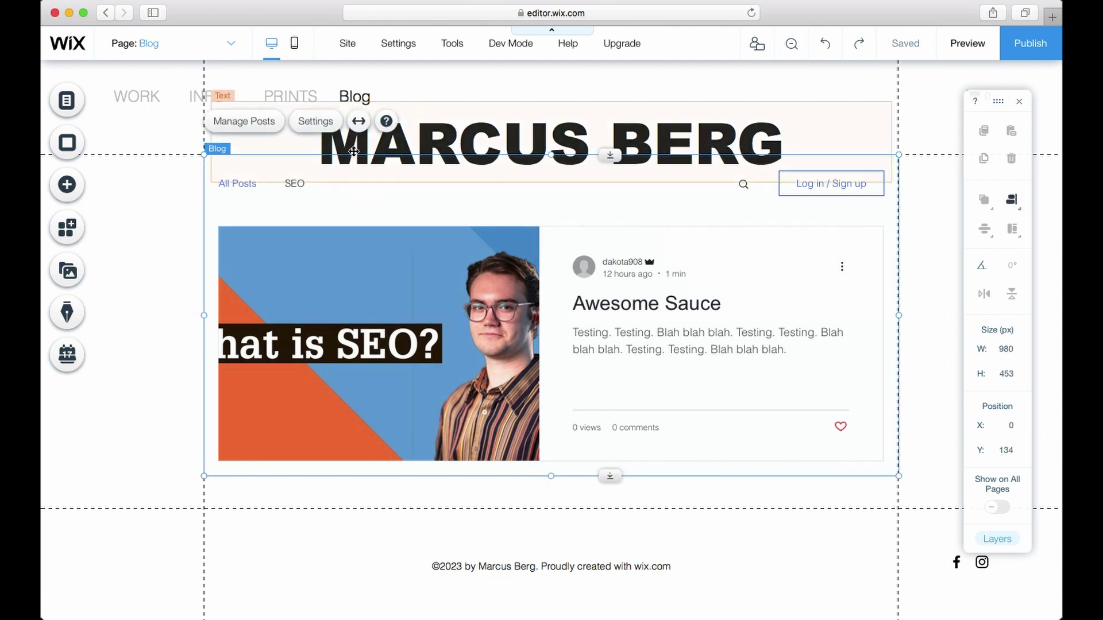
click(316, 122)
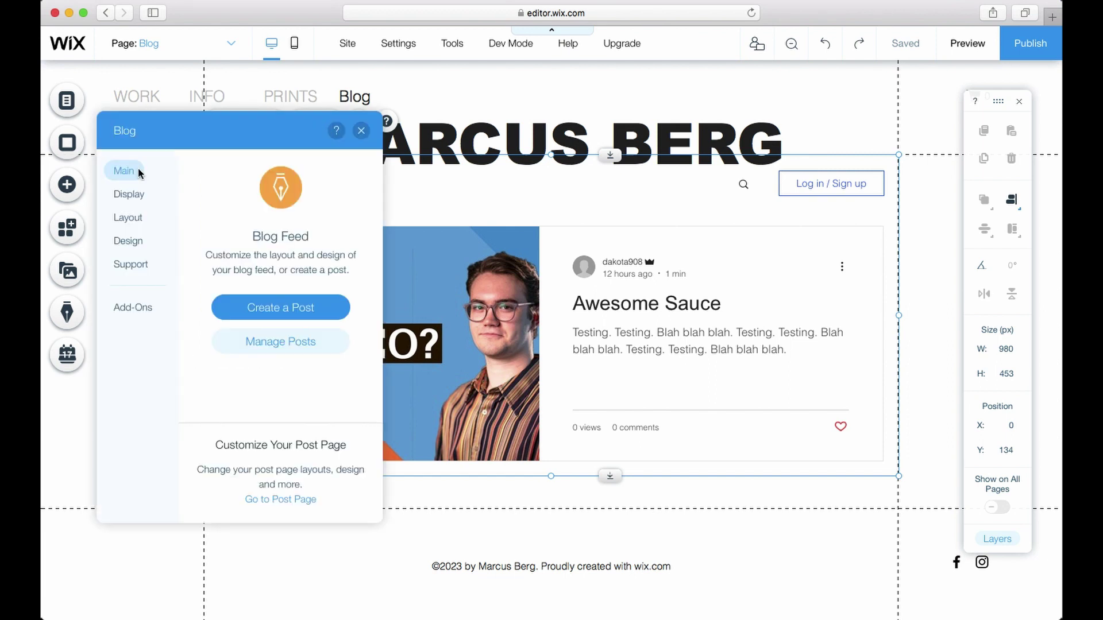
- Try hiding the author name in the blog feed's display options and turn it back on
click(136, 193)
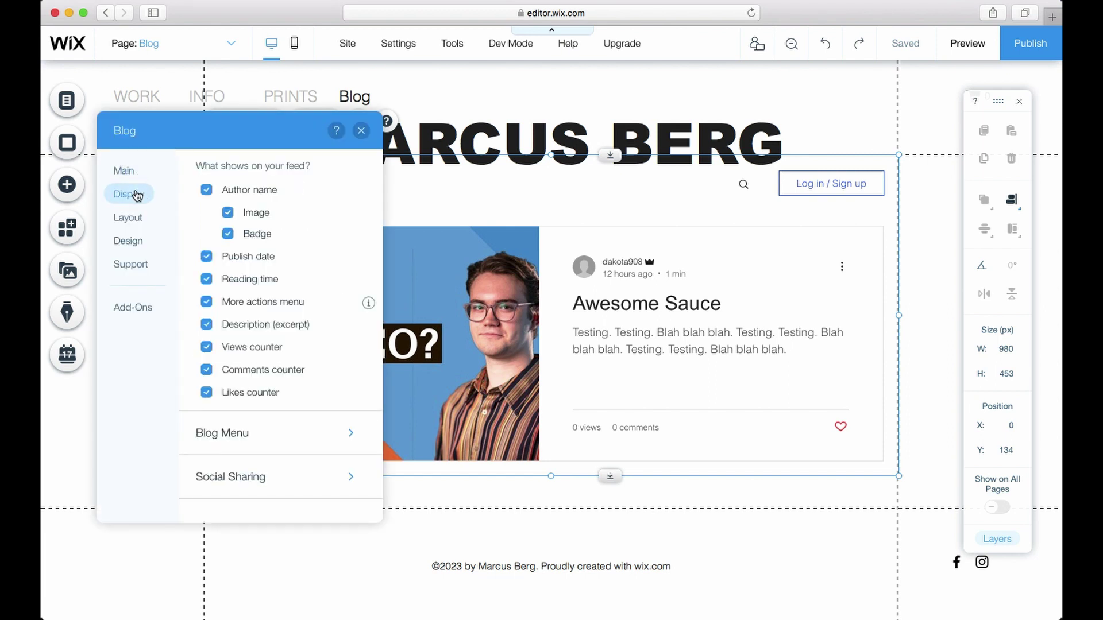
click(232, 192)
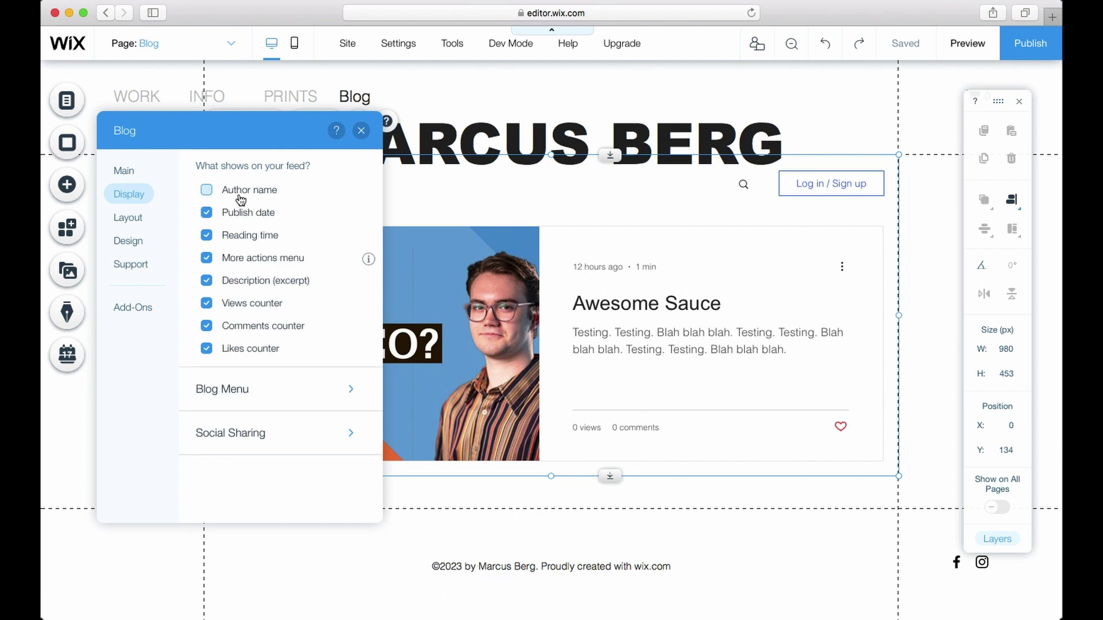
click(240, 195)
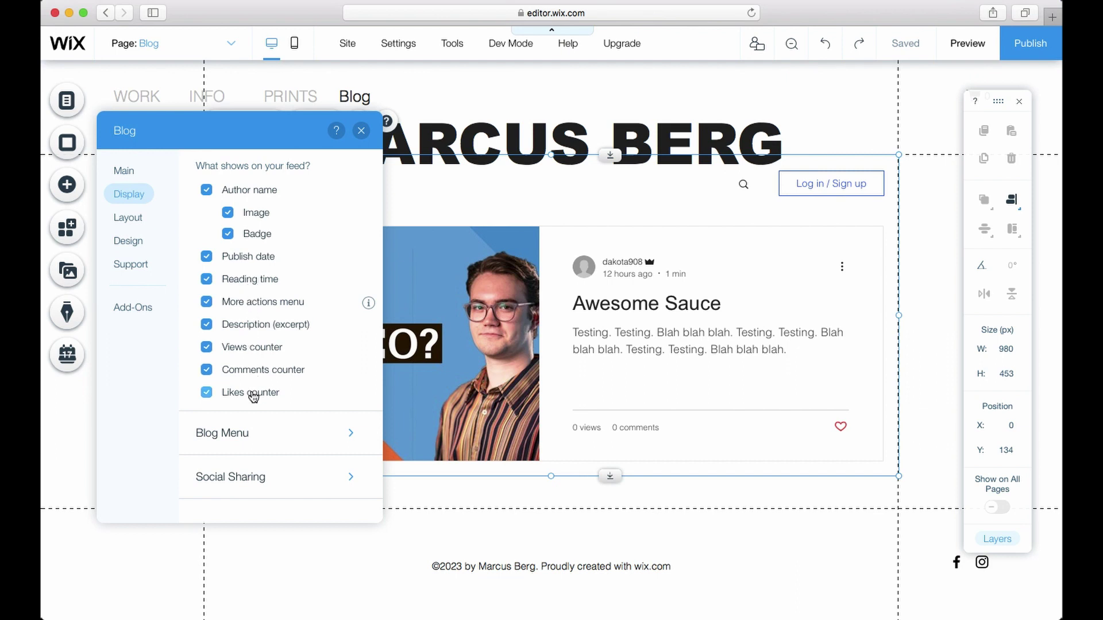
- Set the layout of the all-posts feed to Editorial
click(137, 224)
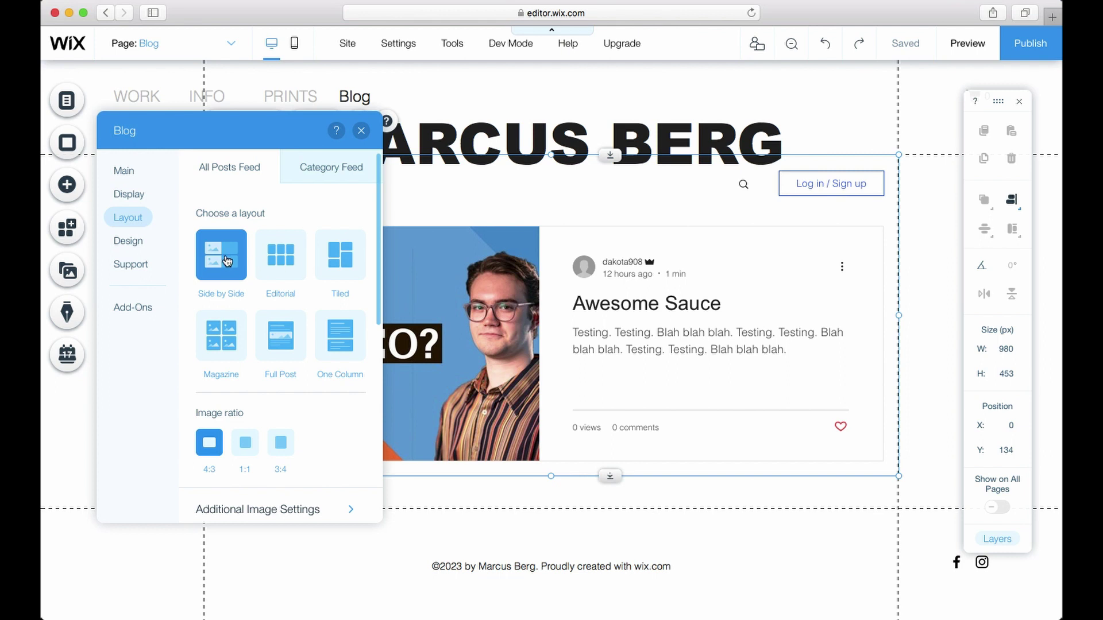
click(273, 266)
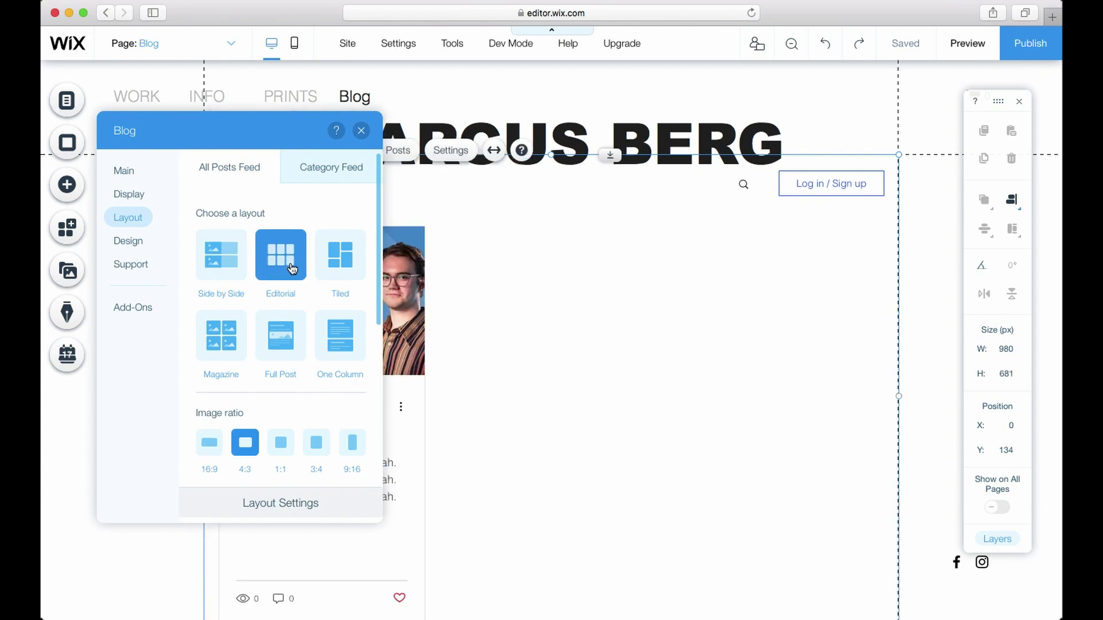
- Try the Tiled, Magazine and Full Post layouts for the all-posts feed and set it to One Column
click(326, 267)
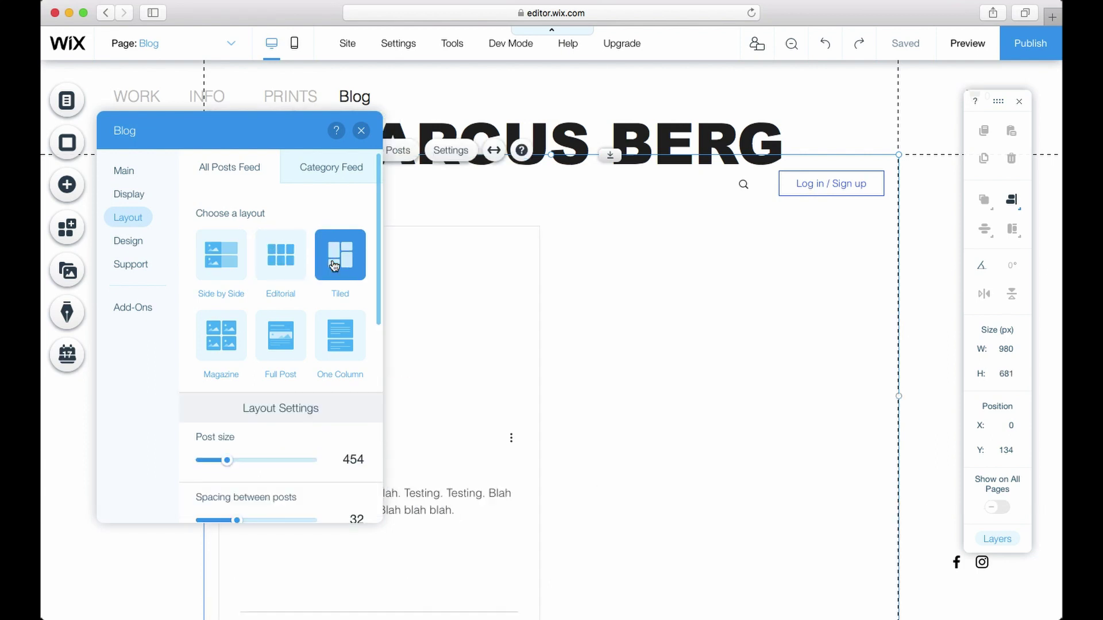
click(225, 336)
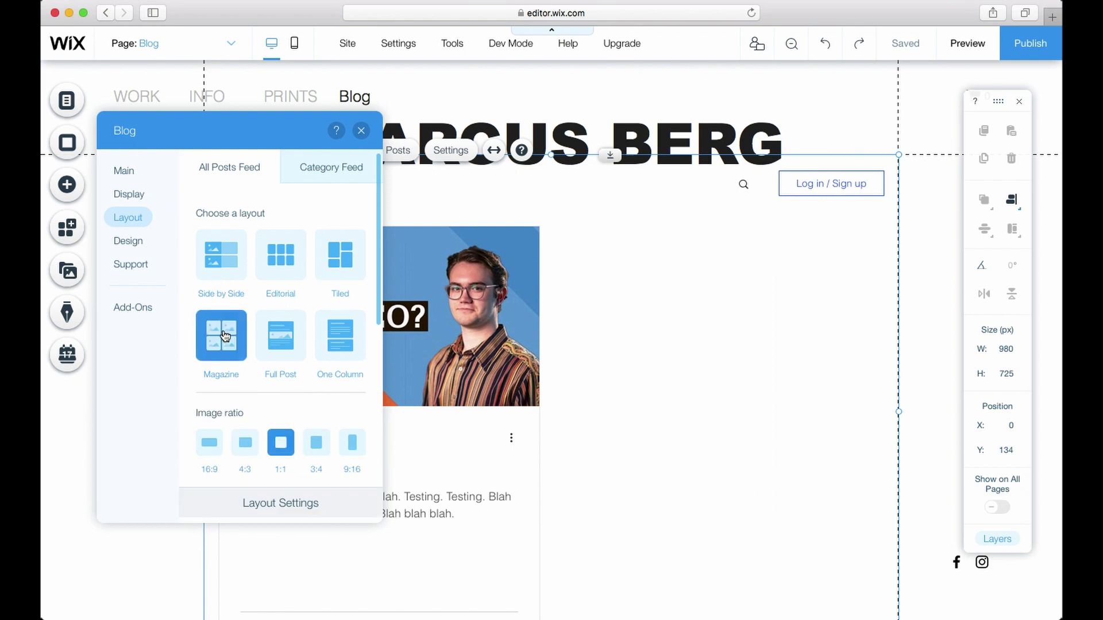
click(280, 339)
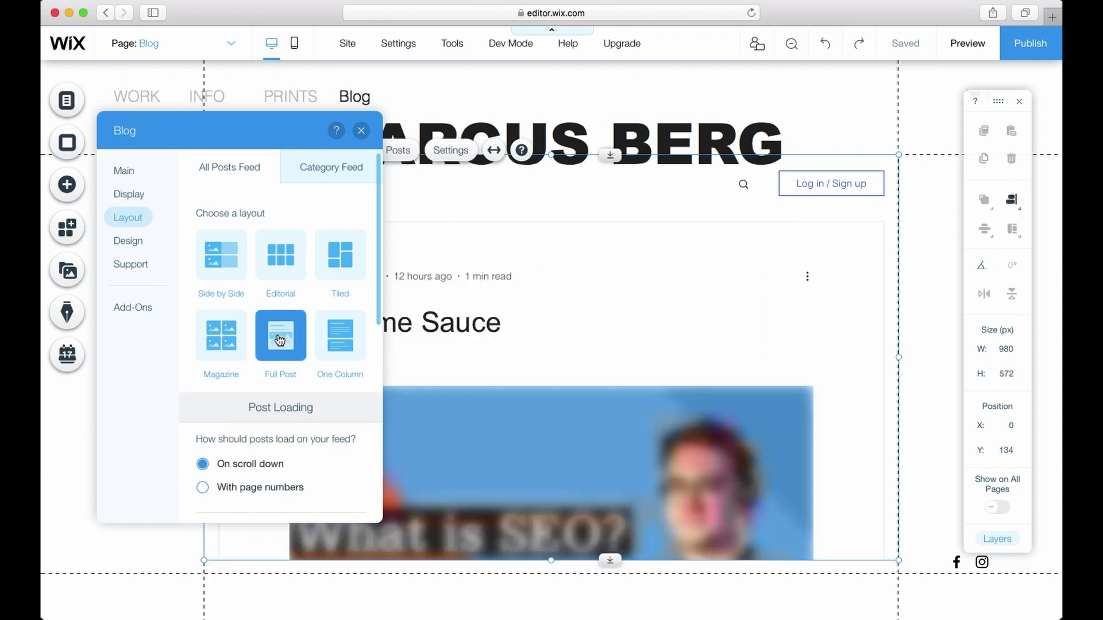
click(332, 339)
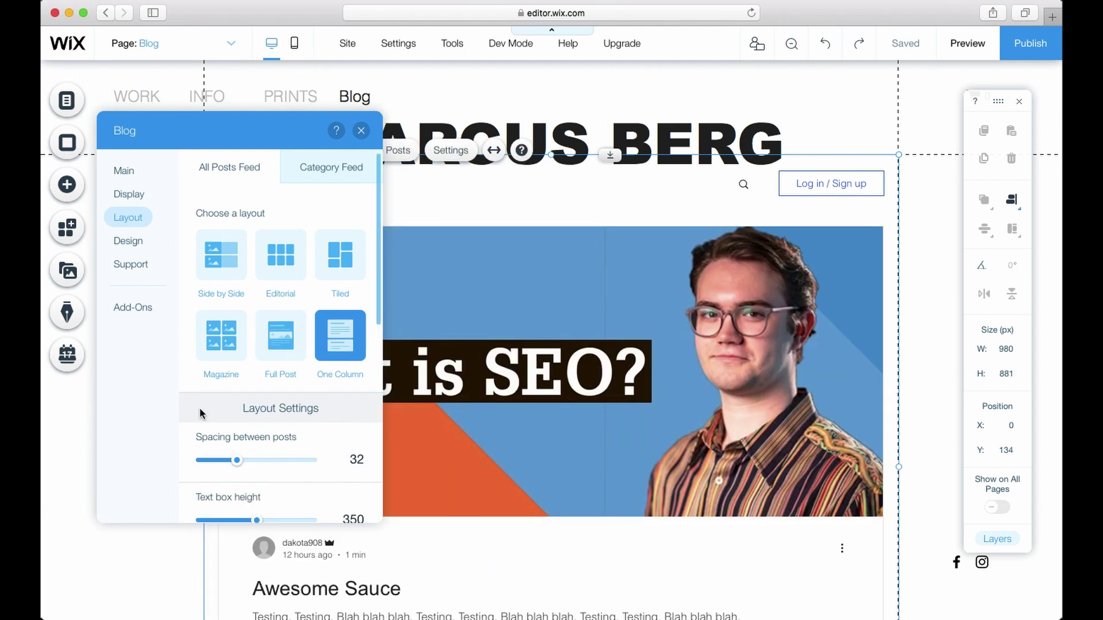
- Set the all-posts feed to load its posts with page numbers
scroll(201, 412, down, 4)
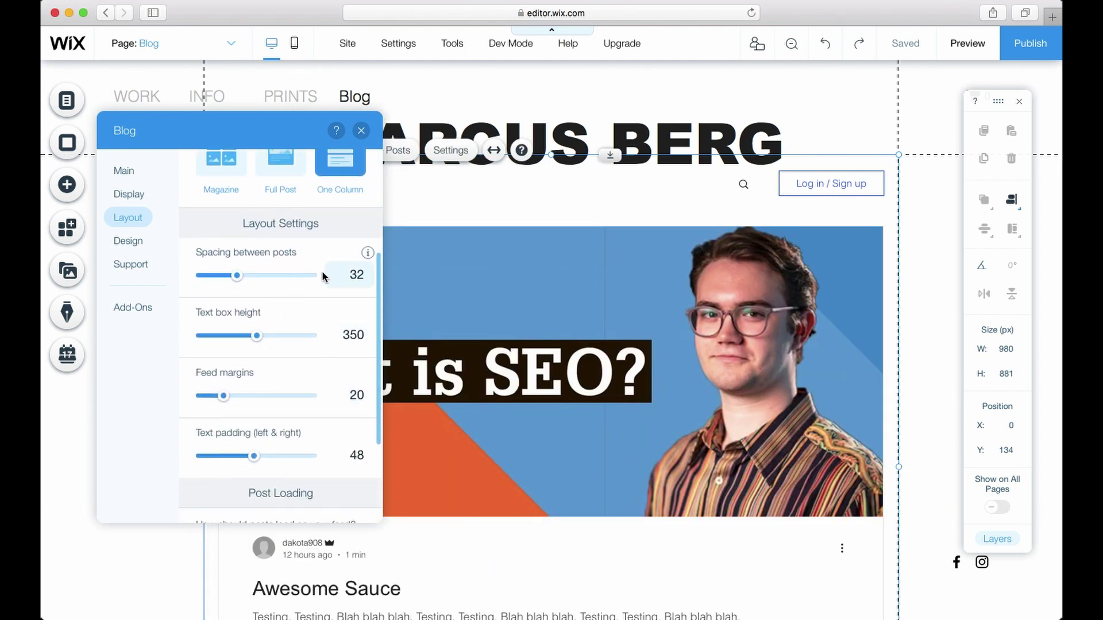
scroll(336, 284, down, 3)
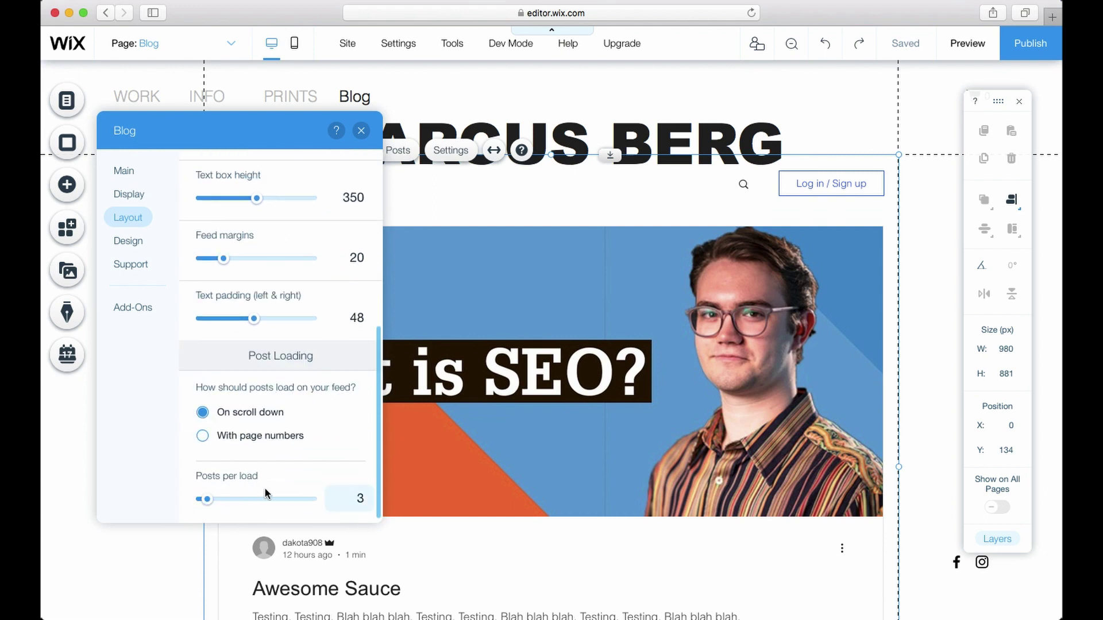
click(202, 437)
- Review the blog menu's design settings and the posts design settings for the all-posts and category feeds
click(129, 241)
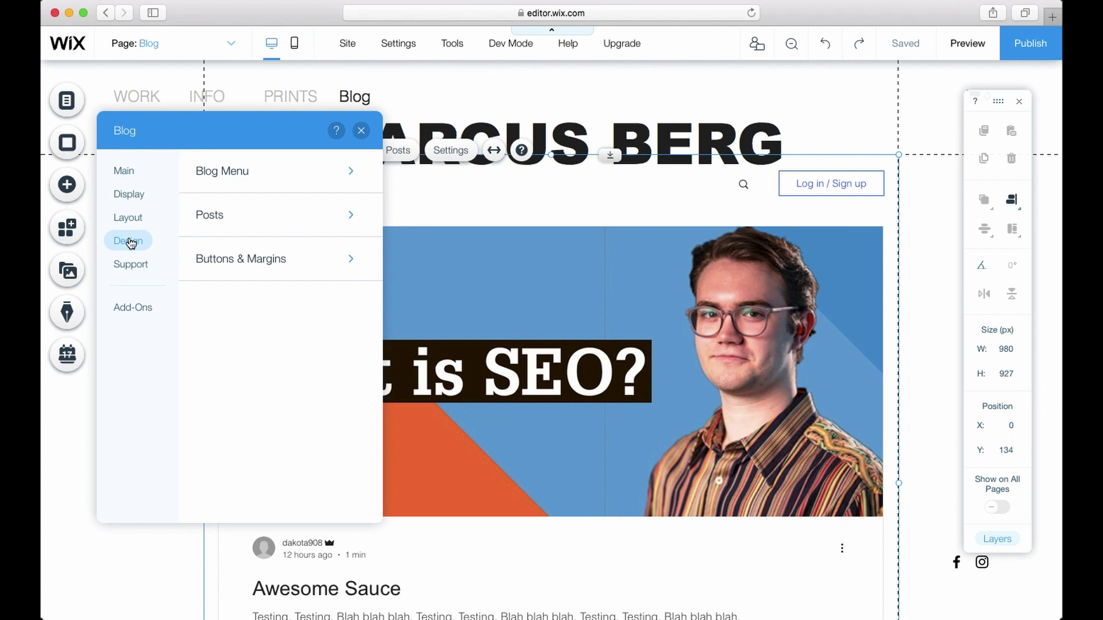
click(234, 172)
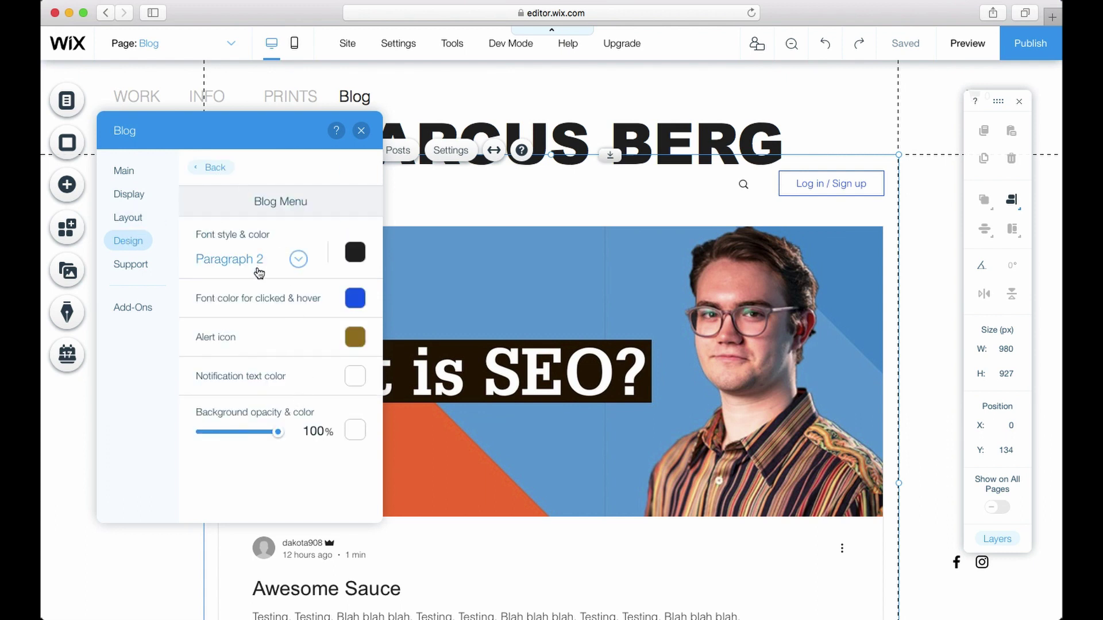
click(216, 168)
click(221, 221)
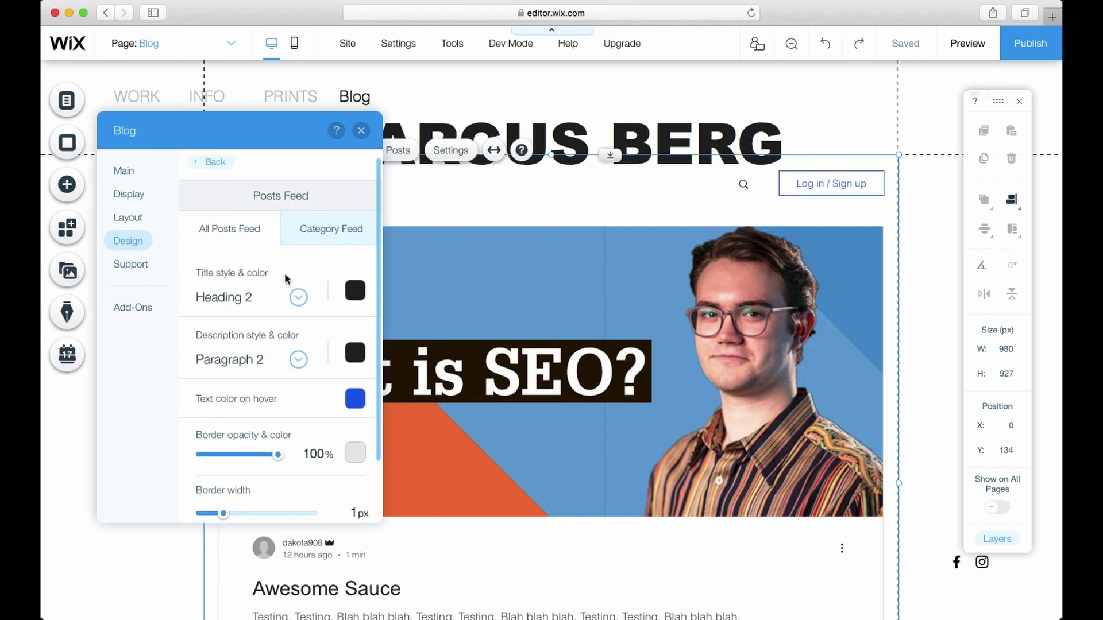
click(310, 247)
drag(230, 147, 475, 357)
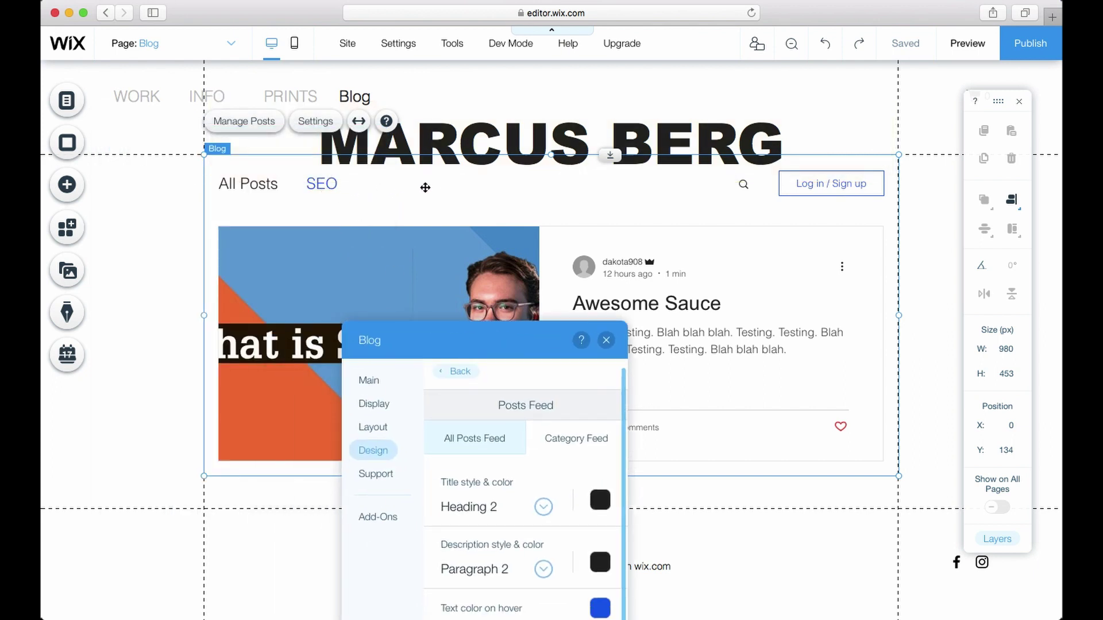
- Review the blog's button style and feed area background settings, and open its support section
click(457, 373)
click(493, 468)
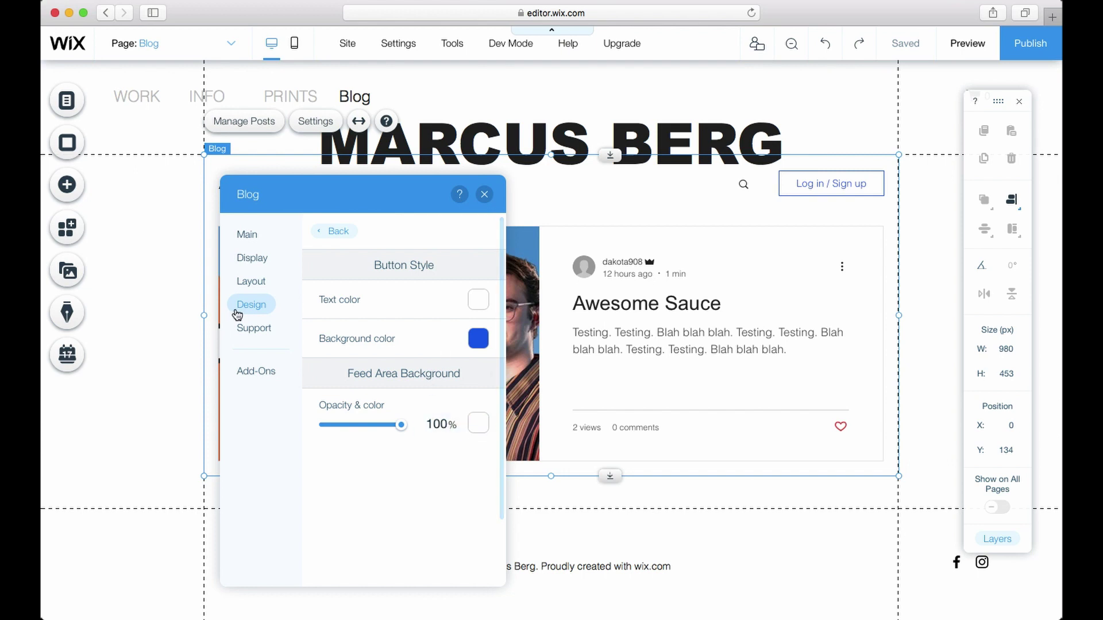
click(252, 328)
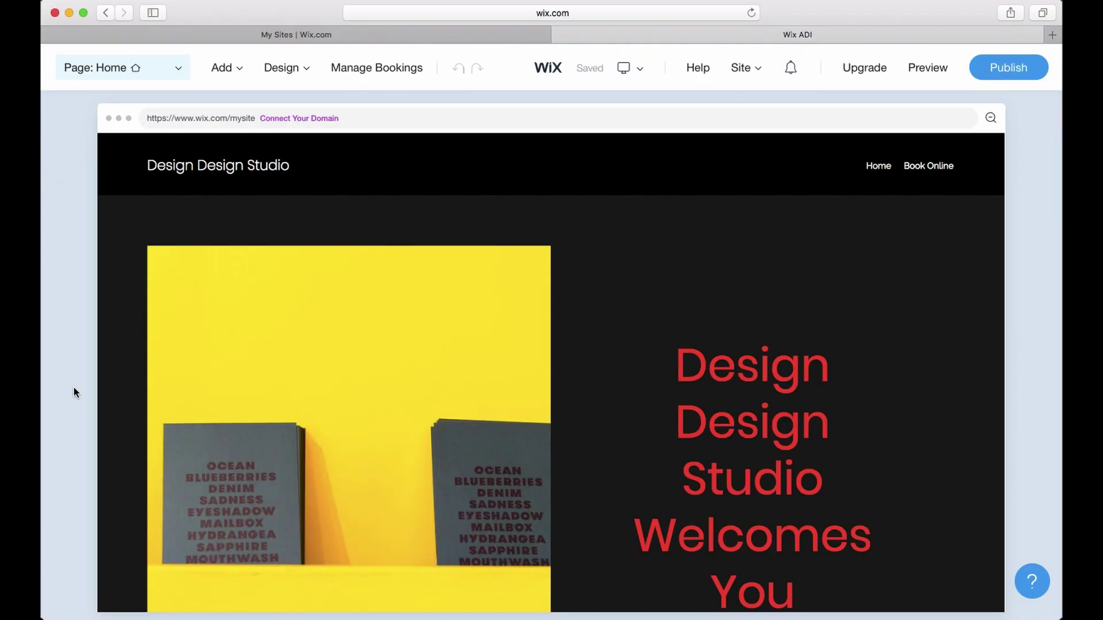
- Look through the Design Design Studio home page in Wix ADI and check the site's list of pages
scroll(74, 387, down, 5)
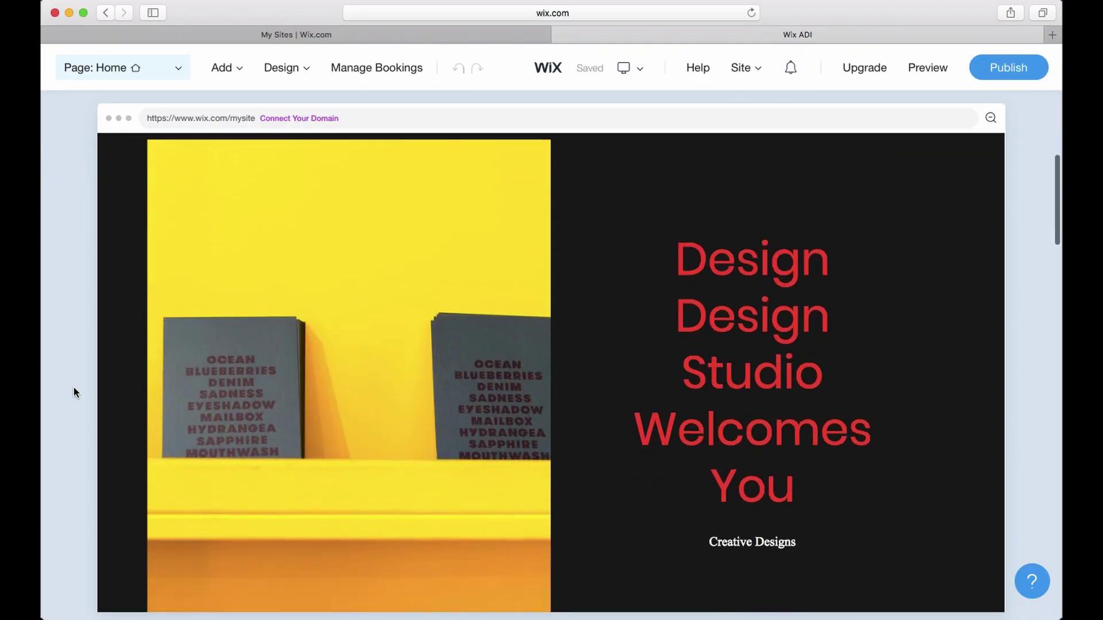
scroll(74, 389, down, 10)
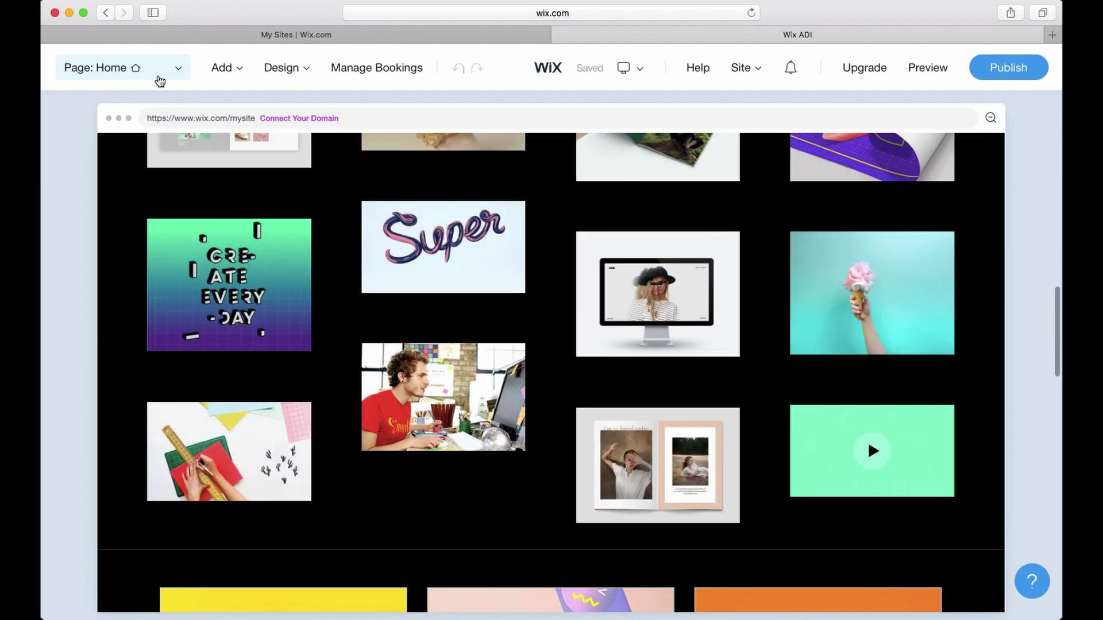
click(162, 67)
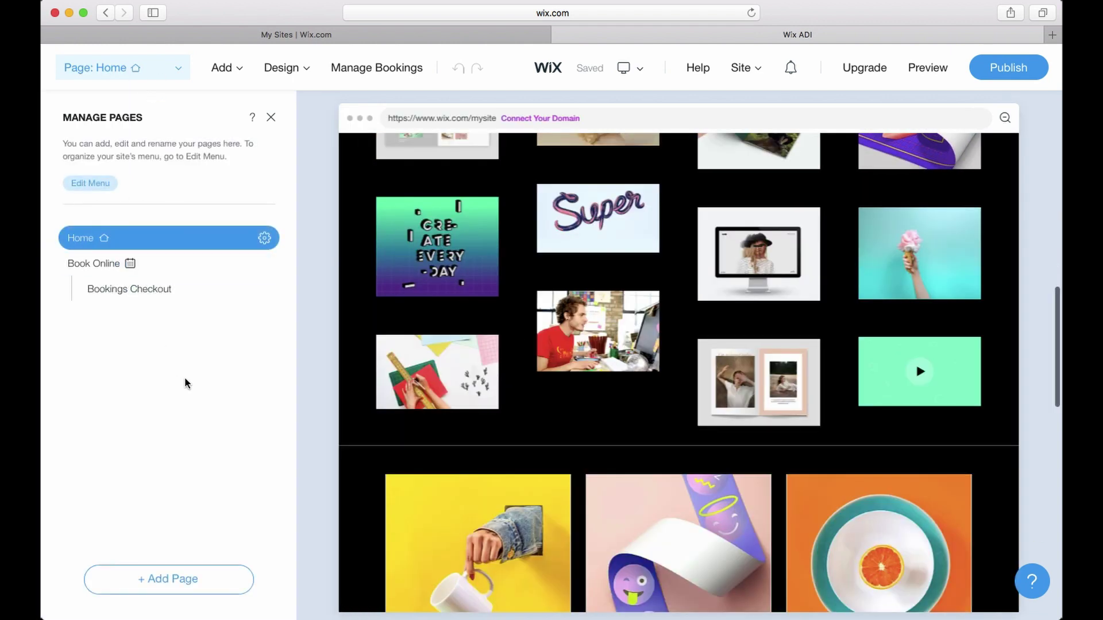
click(272, 118)
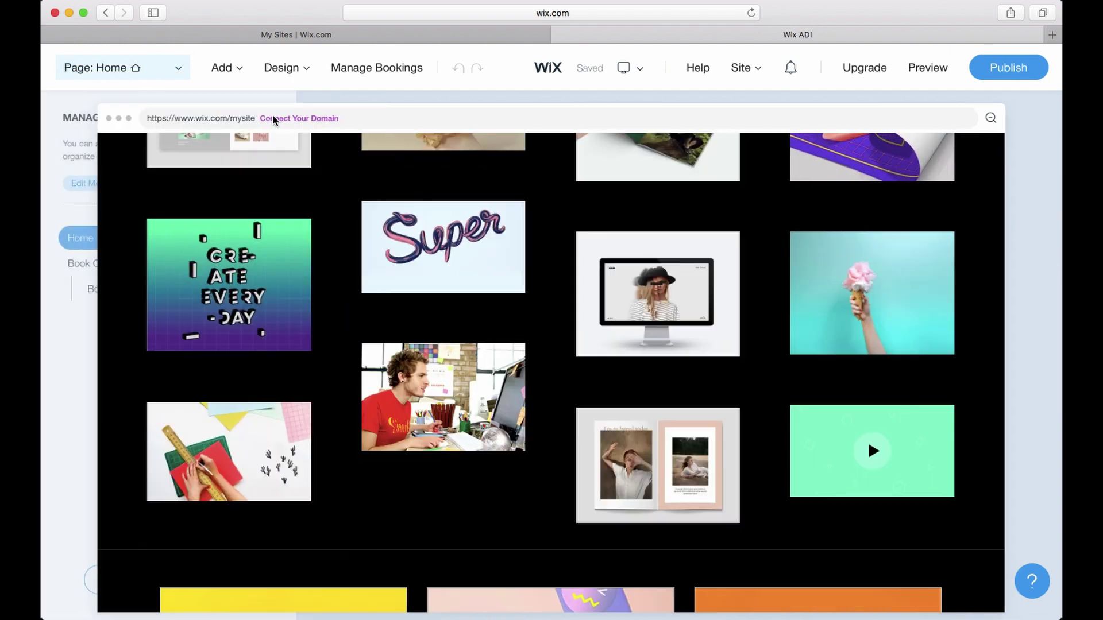
- Add the Blog app to the Design Design Studio site
click(223, 69)
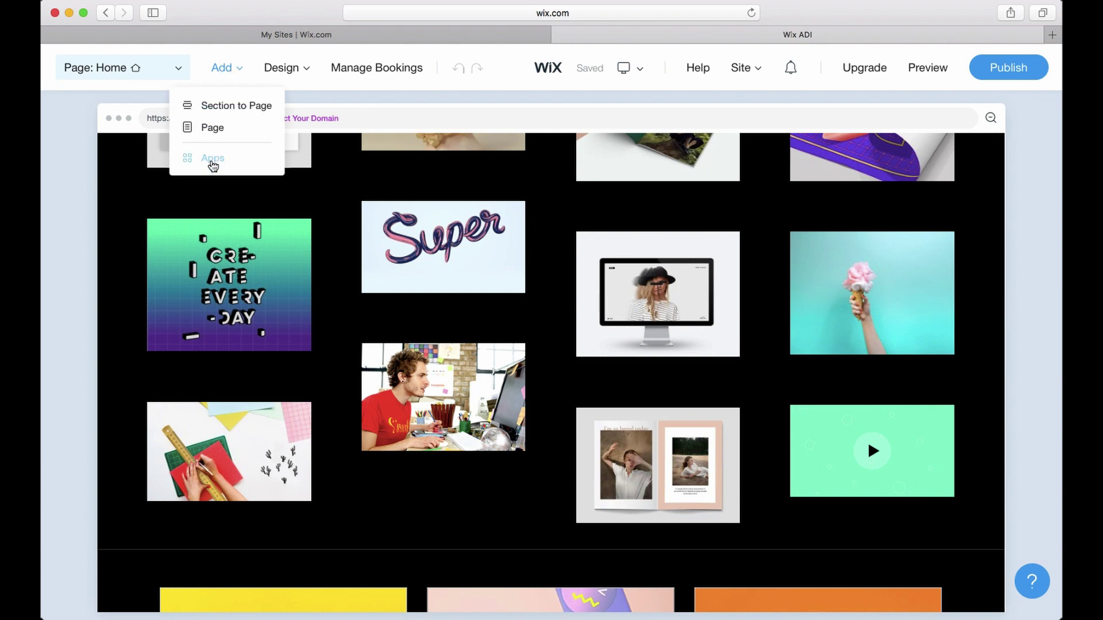
click(211, 163)
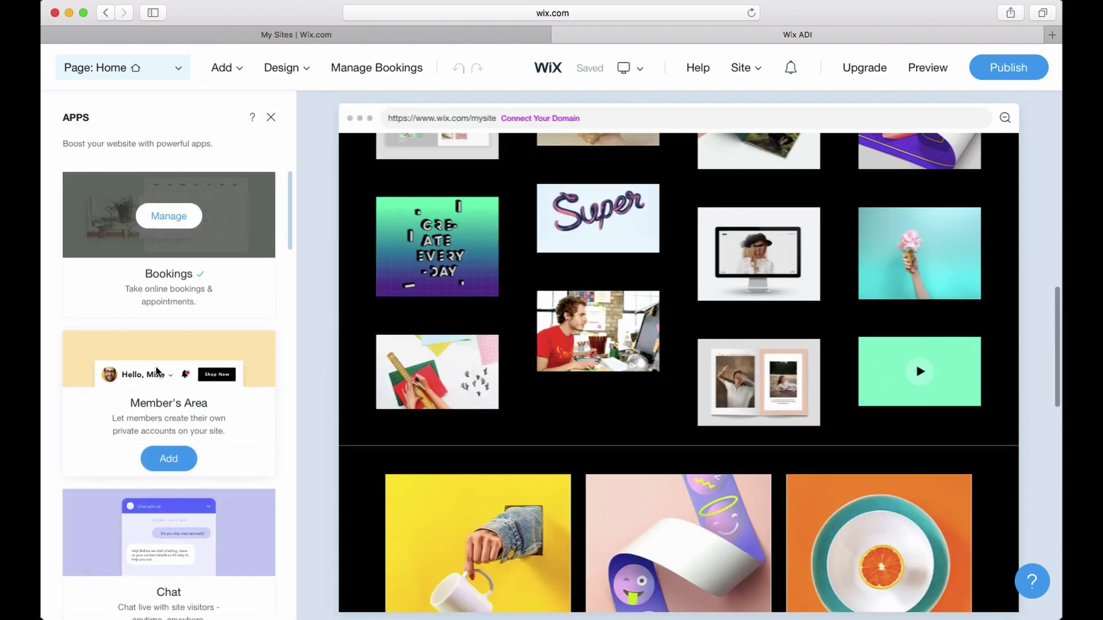
scroll(156, 371, down, 10)
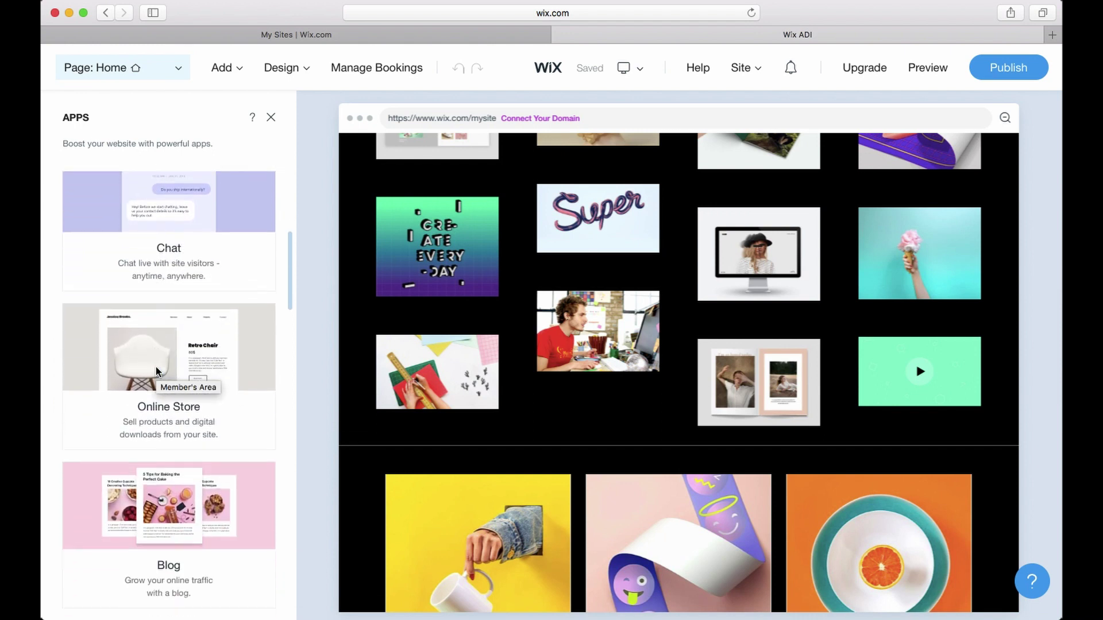
scroll(156, 371, down, 6)
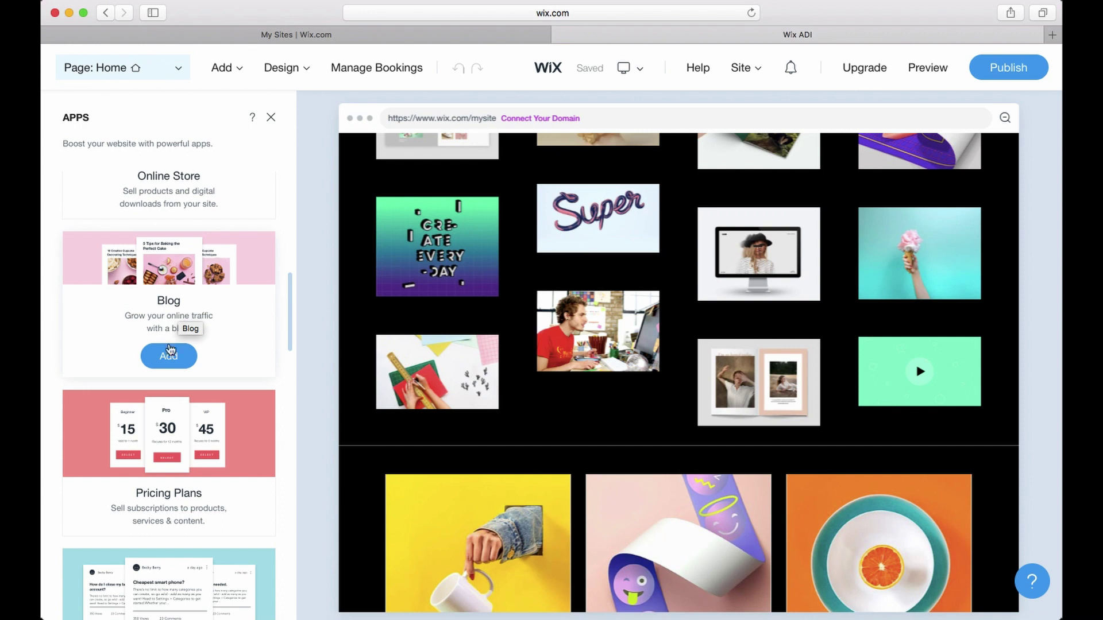
click(170, 351)
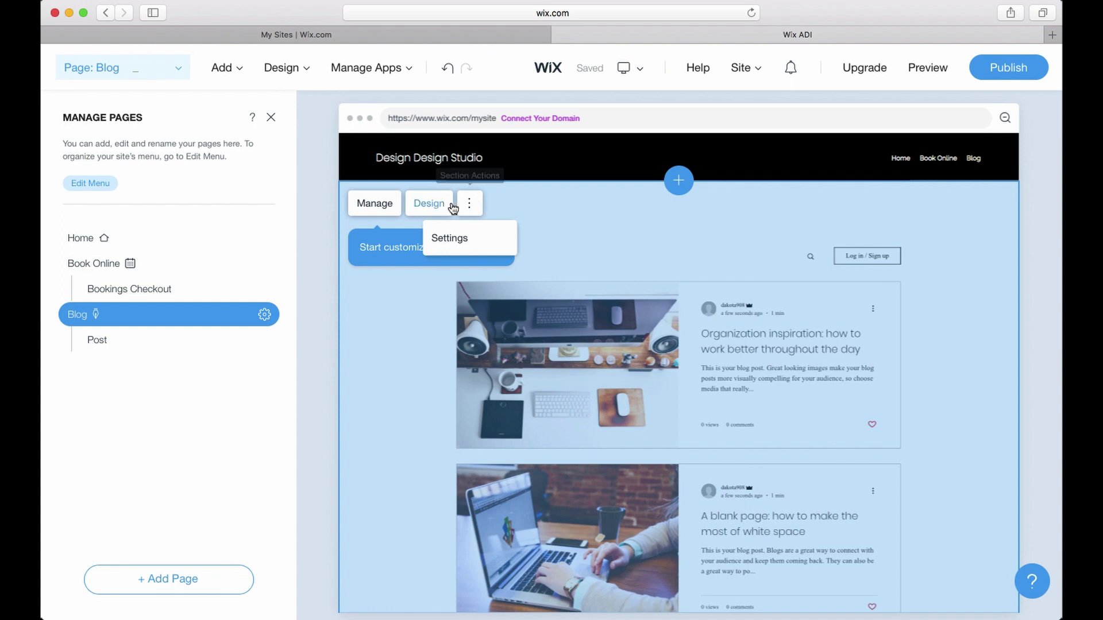
- View the published posts in the blog's management dashboard and return to the Blog page in the editor
click(381, 212)
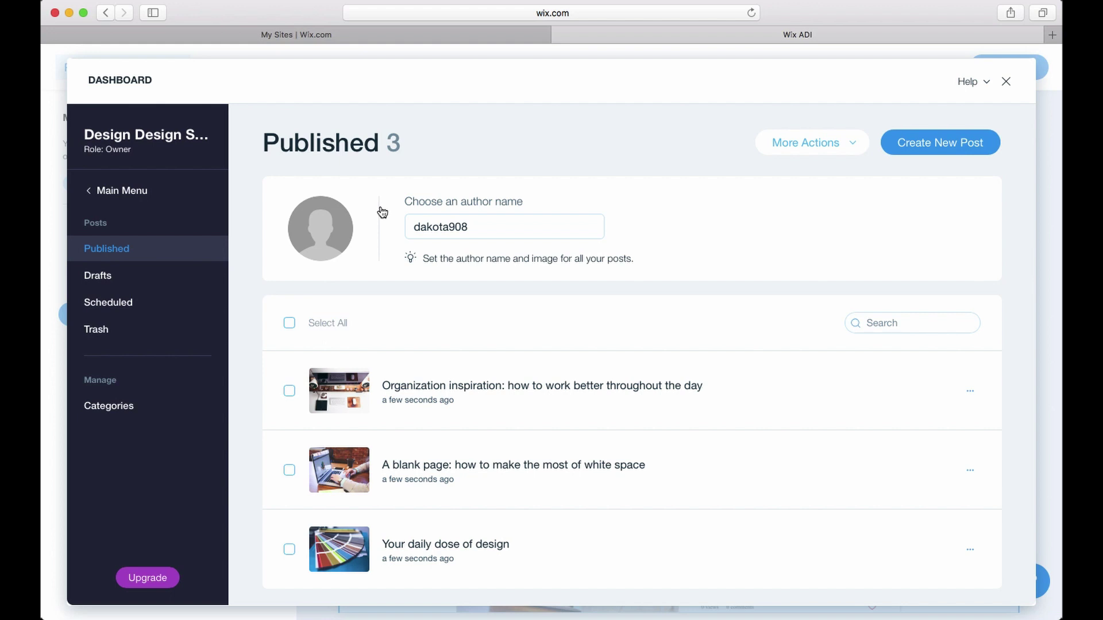
click(67, 343)
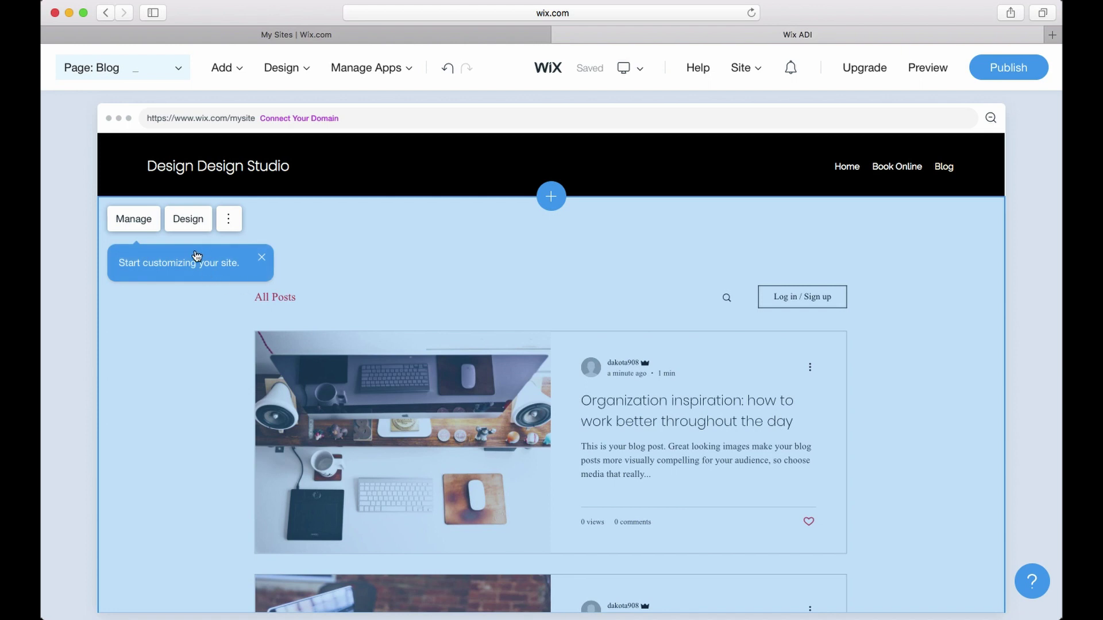
- Try the two-column and three-column designs for the blog section and apply the single-column design with large images
click(191, 223)
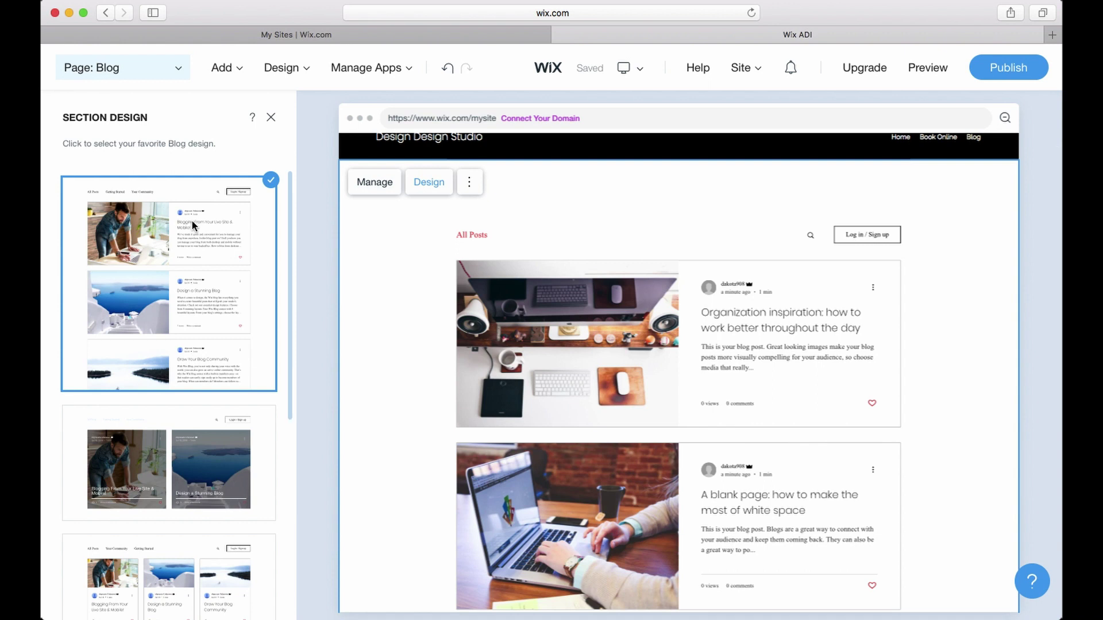
scroll(192, 220, down, 4)
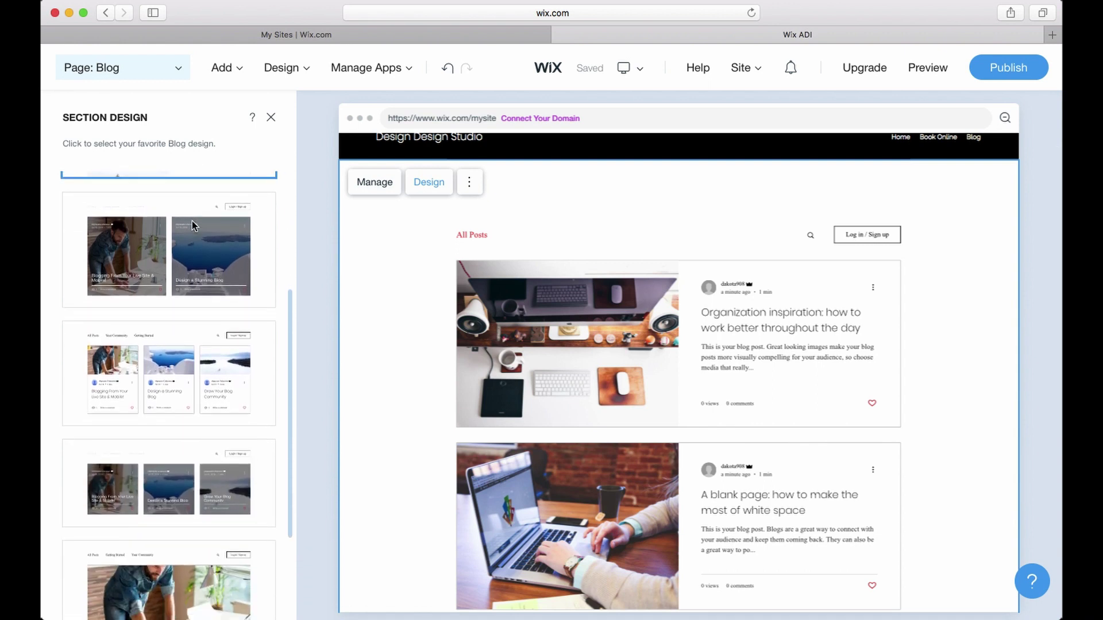
mouse_move(183, 242)
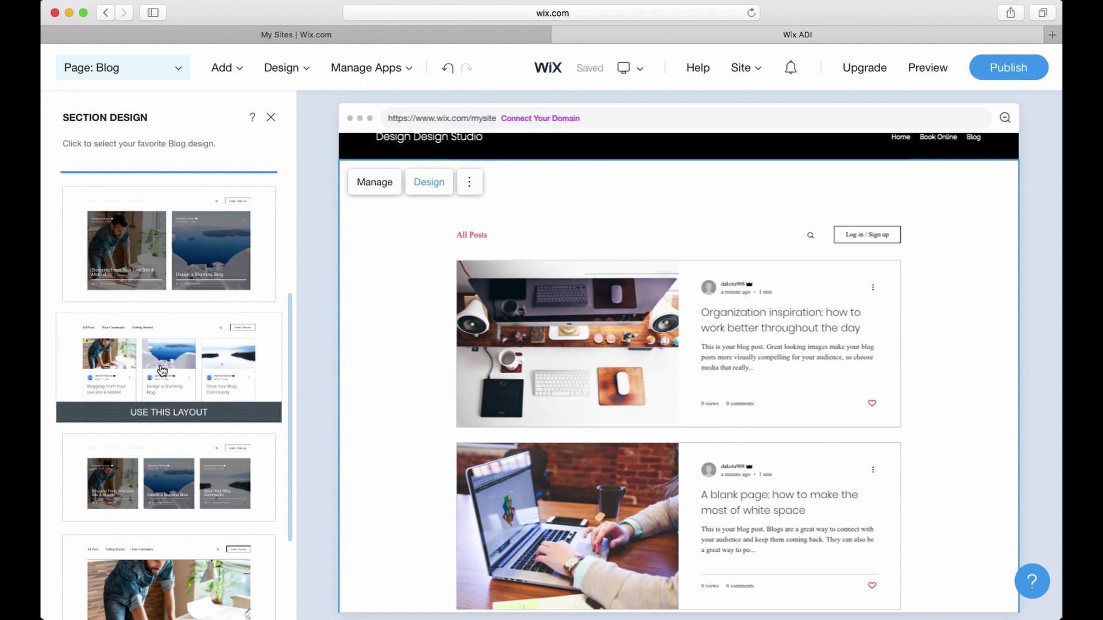
click(170, 277)
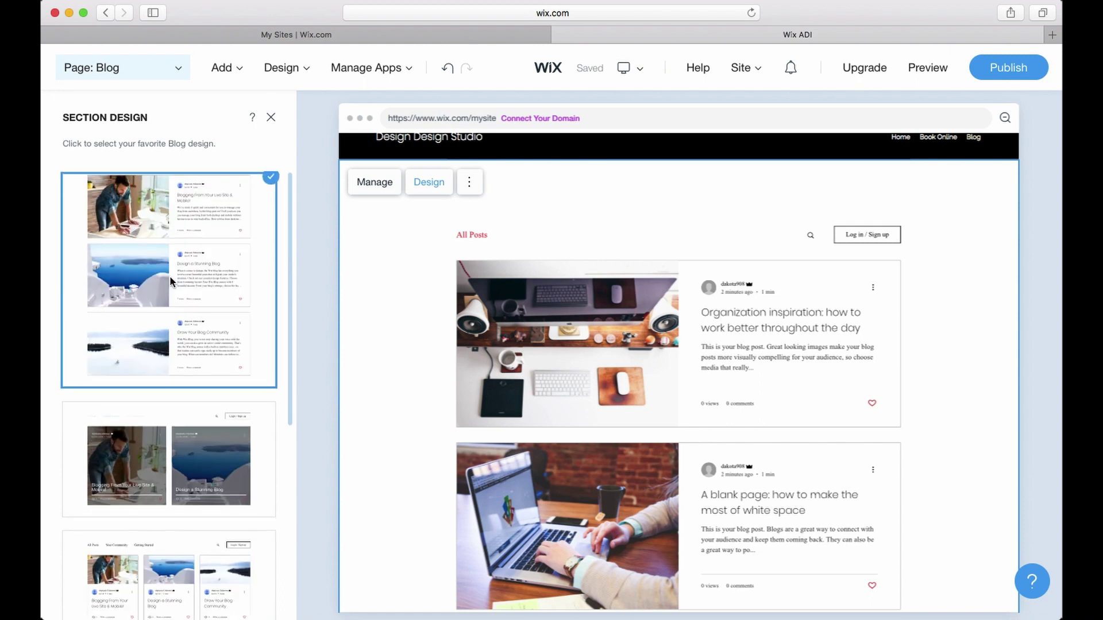
scroll(170, 276, down, 3)
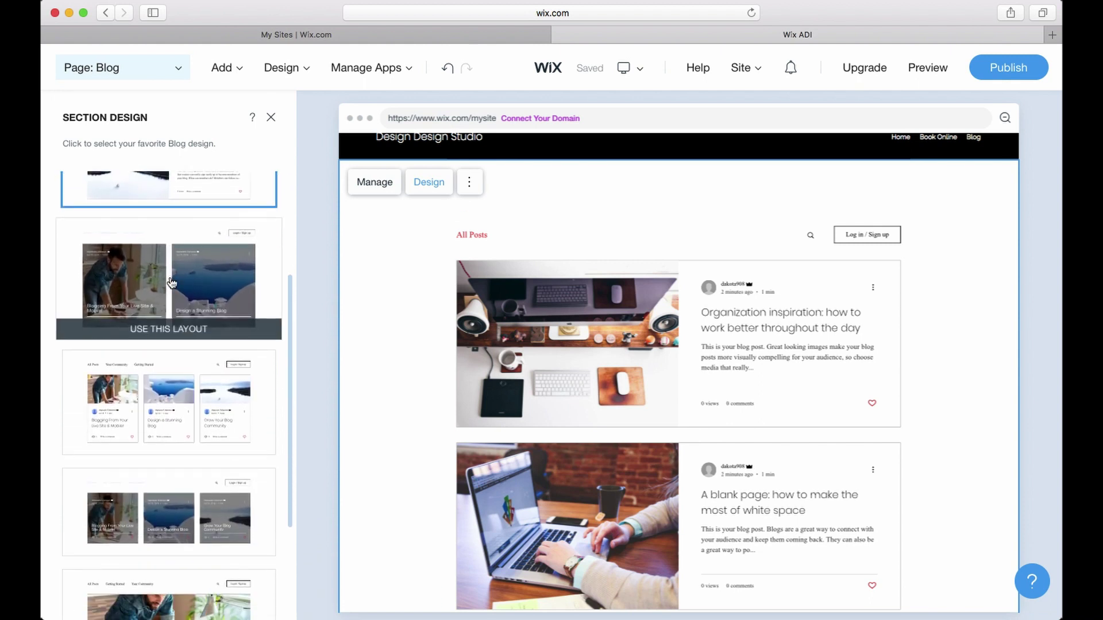
click(170, 277)
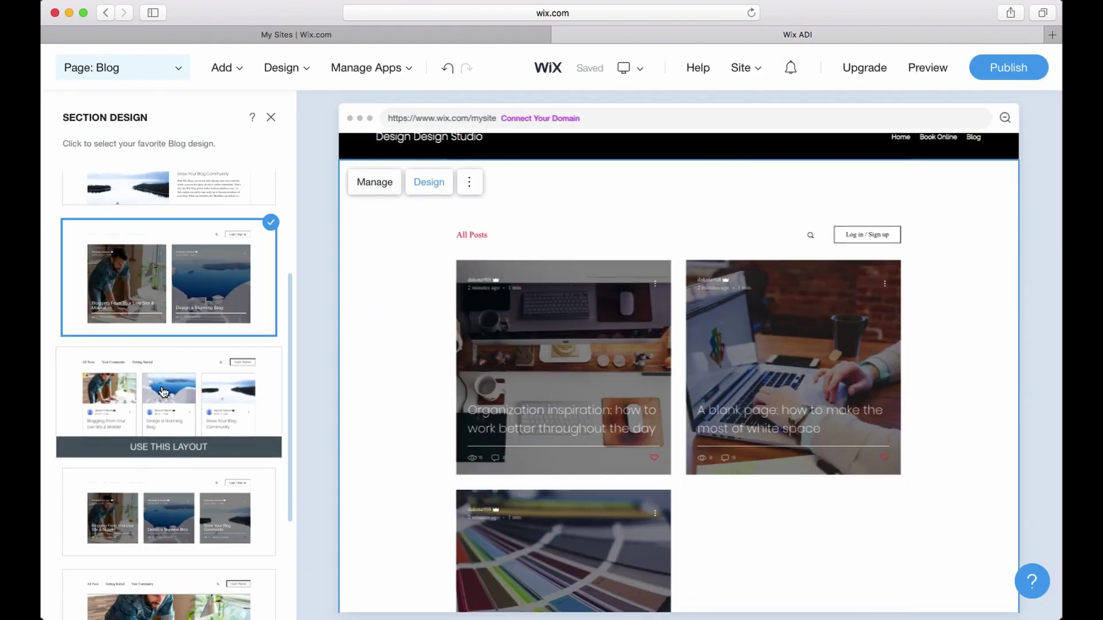
click(164, 394)
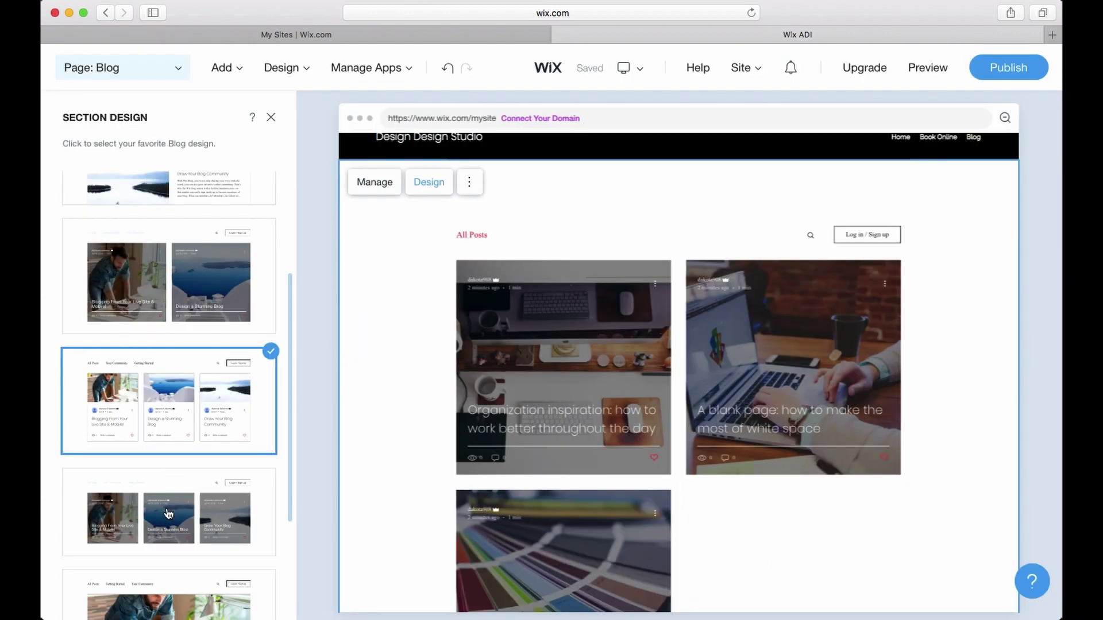
mouse_move(174, 508)
click(197, 482)
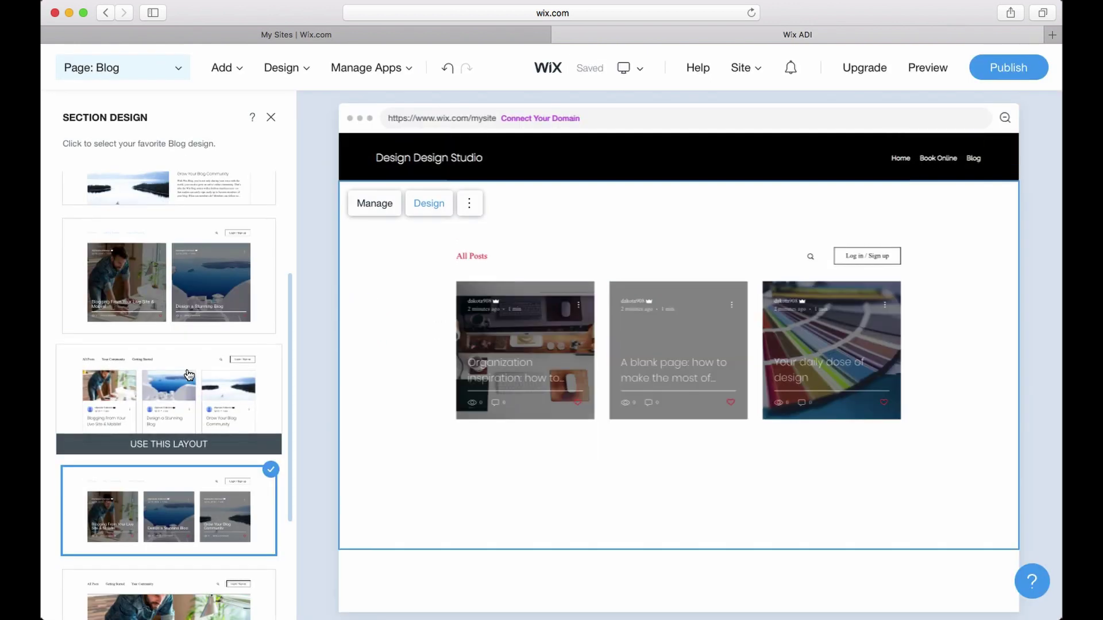
scroll(190, 377, down, 3)
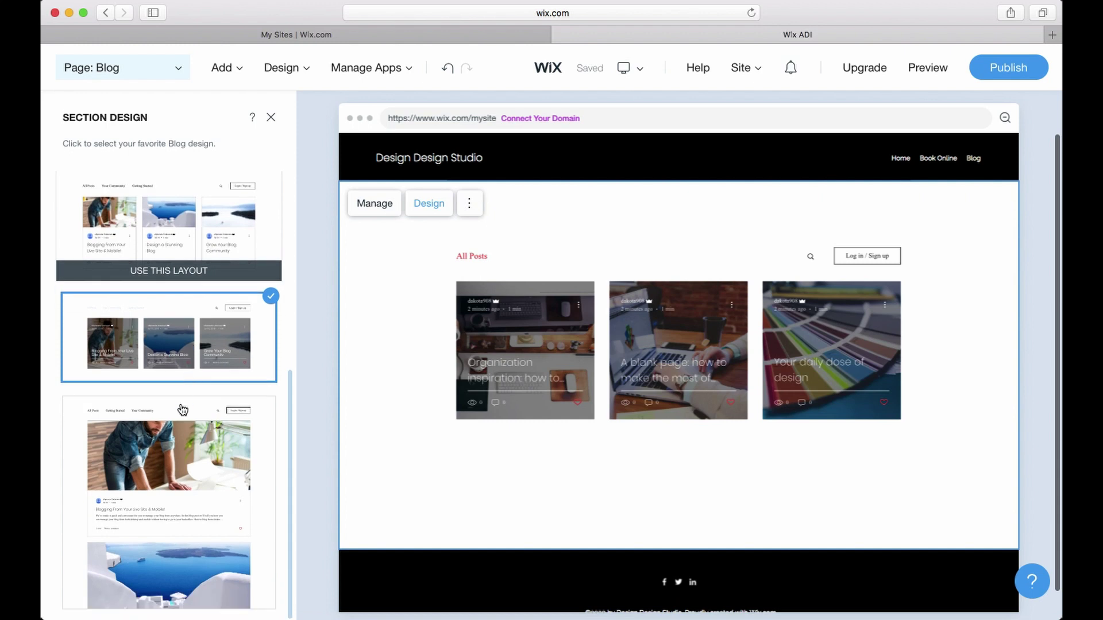
click(180, 410)
- Try hiding the author name and picture in the blog section's settings, turn them back on and close the settings
click(471, 179)
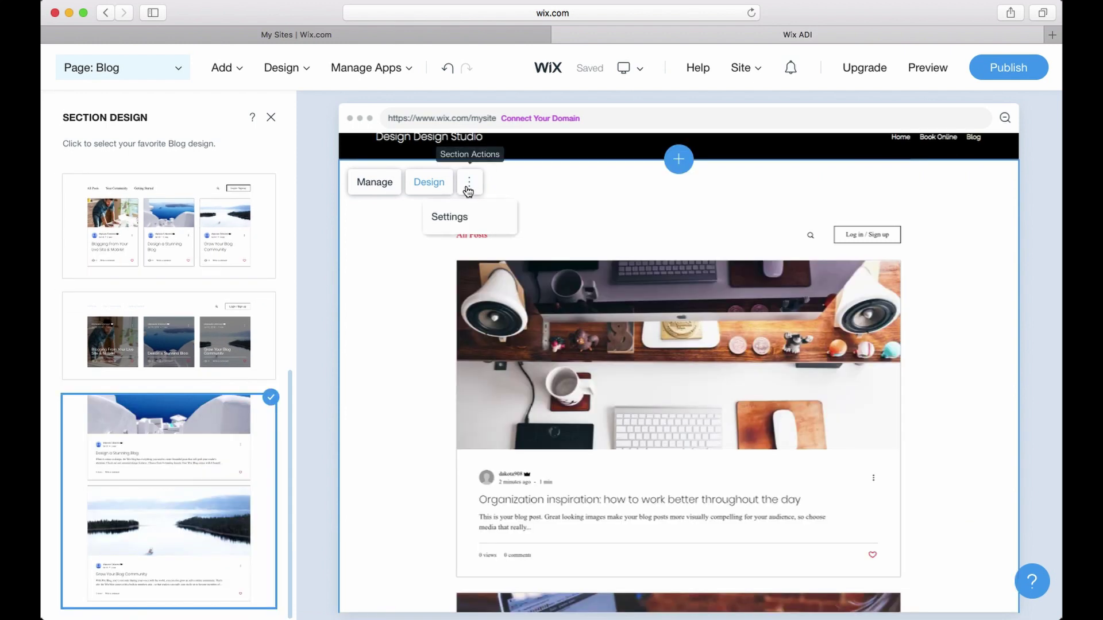
click(457, 216)
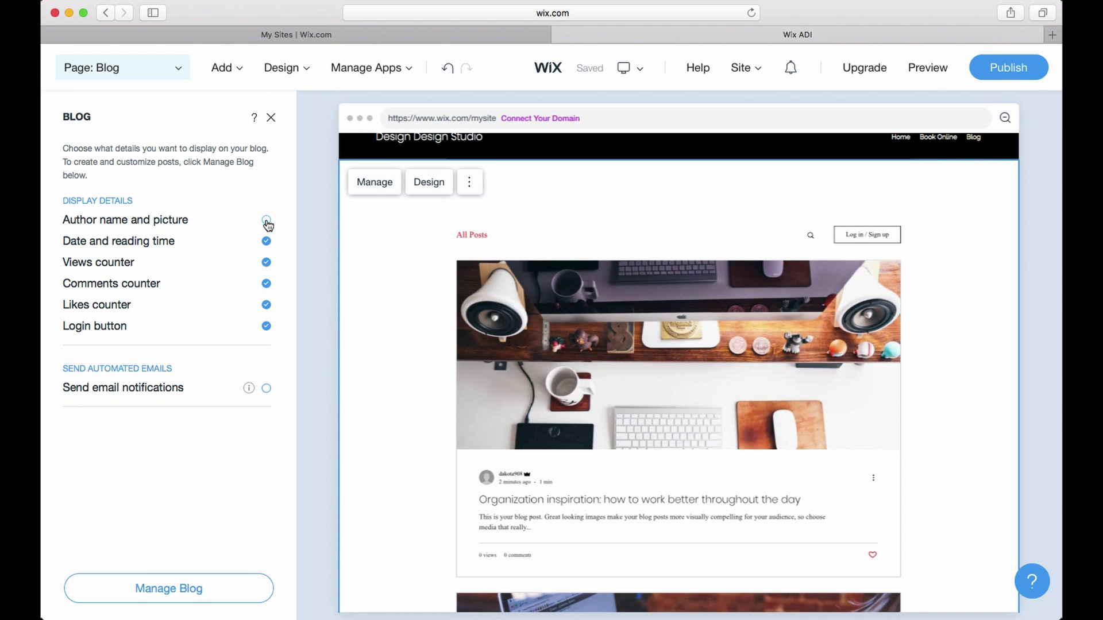
click(266, 221)
click(1026, 157)
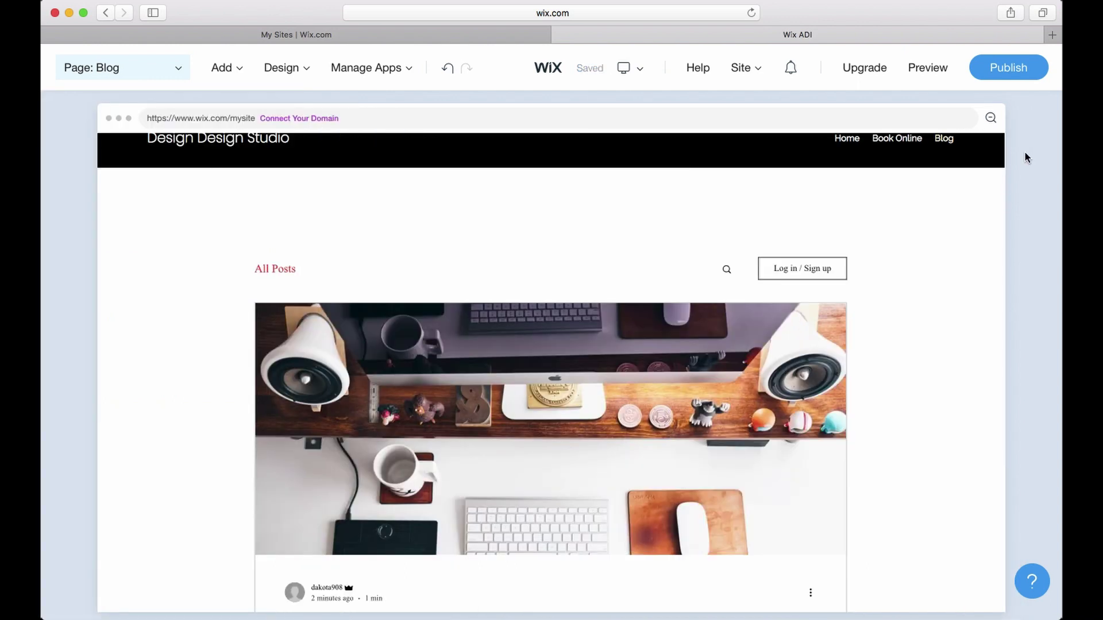